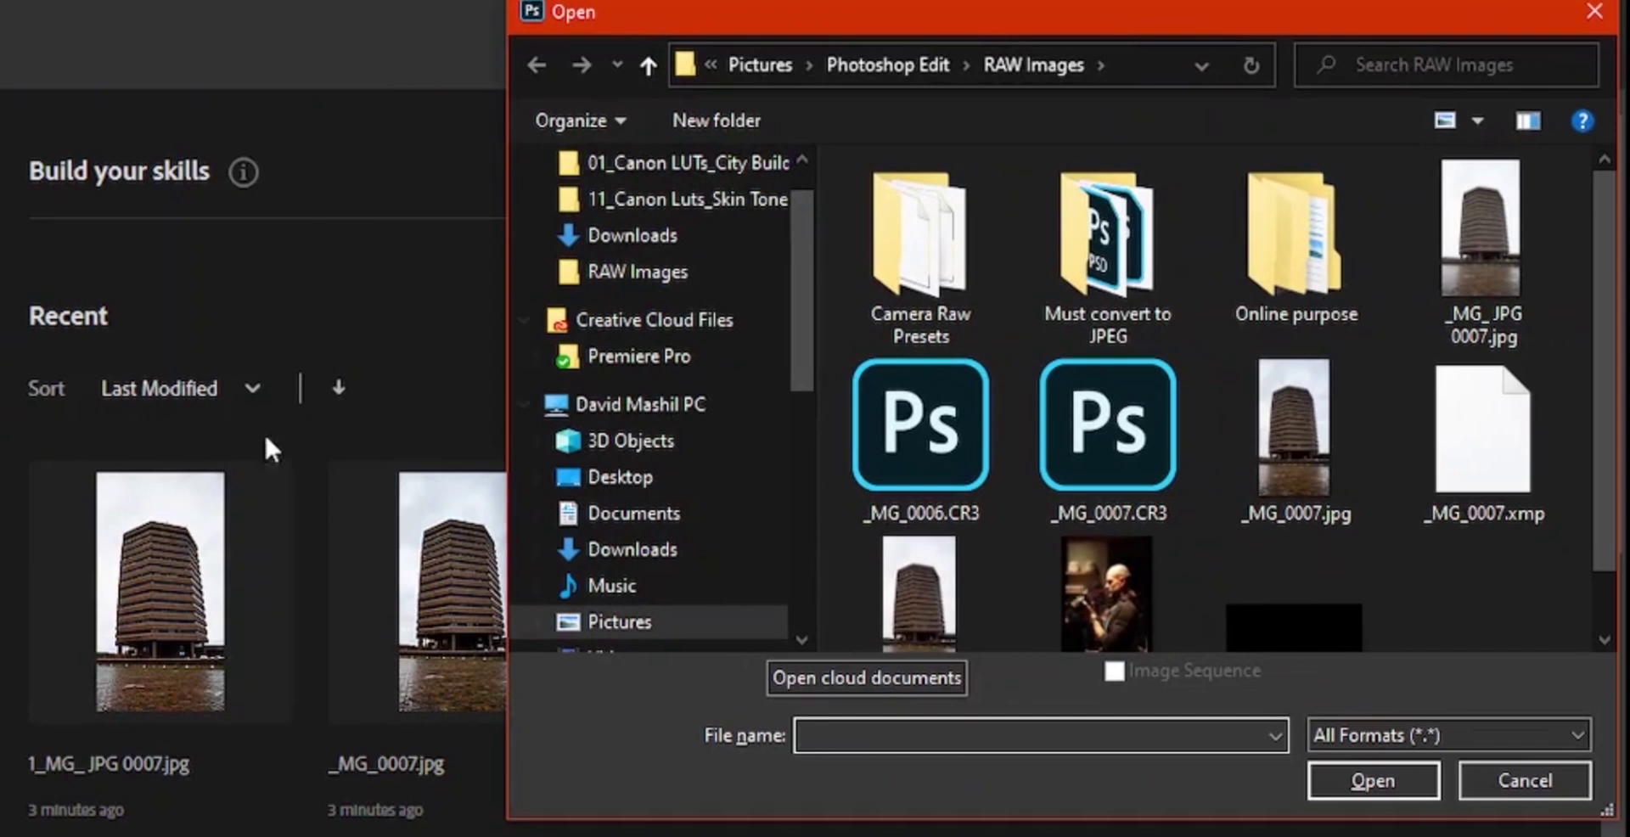
# - Open _MG_ JPG 0007.jpg from the RAW Images folder and fit the whole photo in view
pyautogui.scroll(-1, 730, 611)
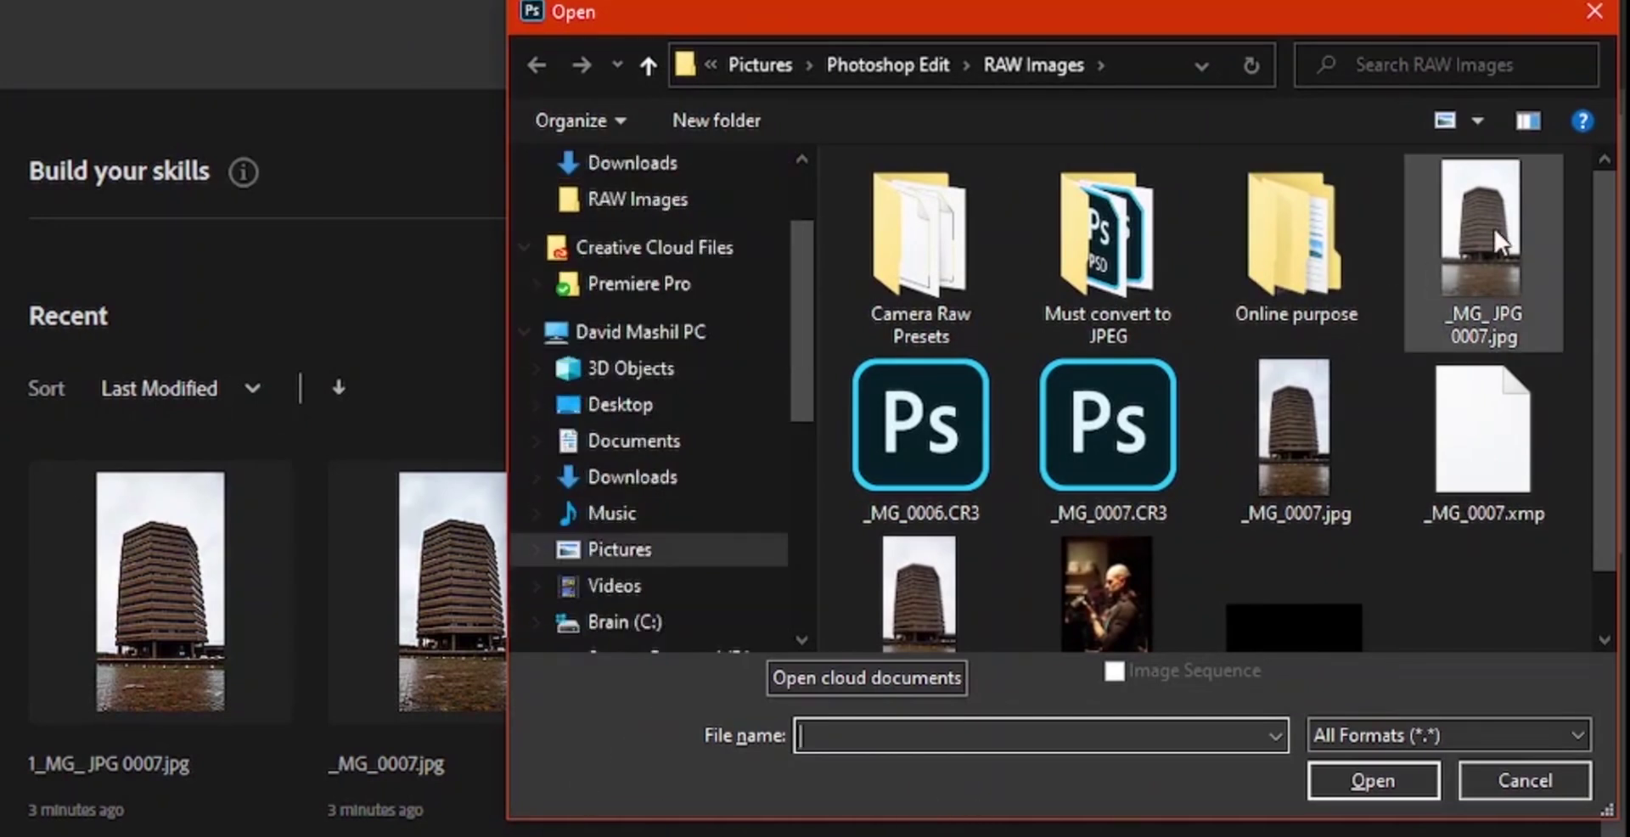
pyautogui.click(1474, 306)
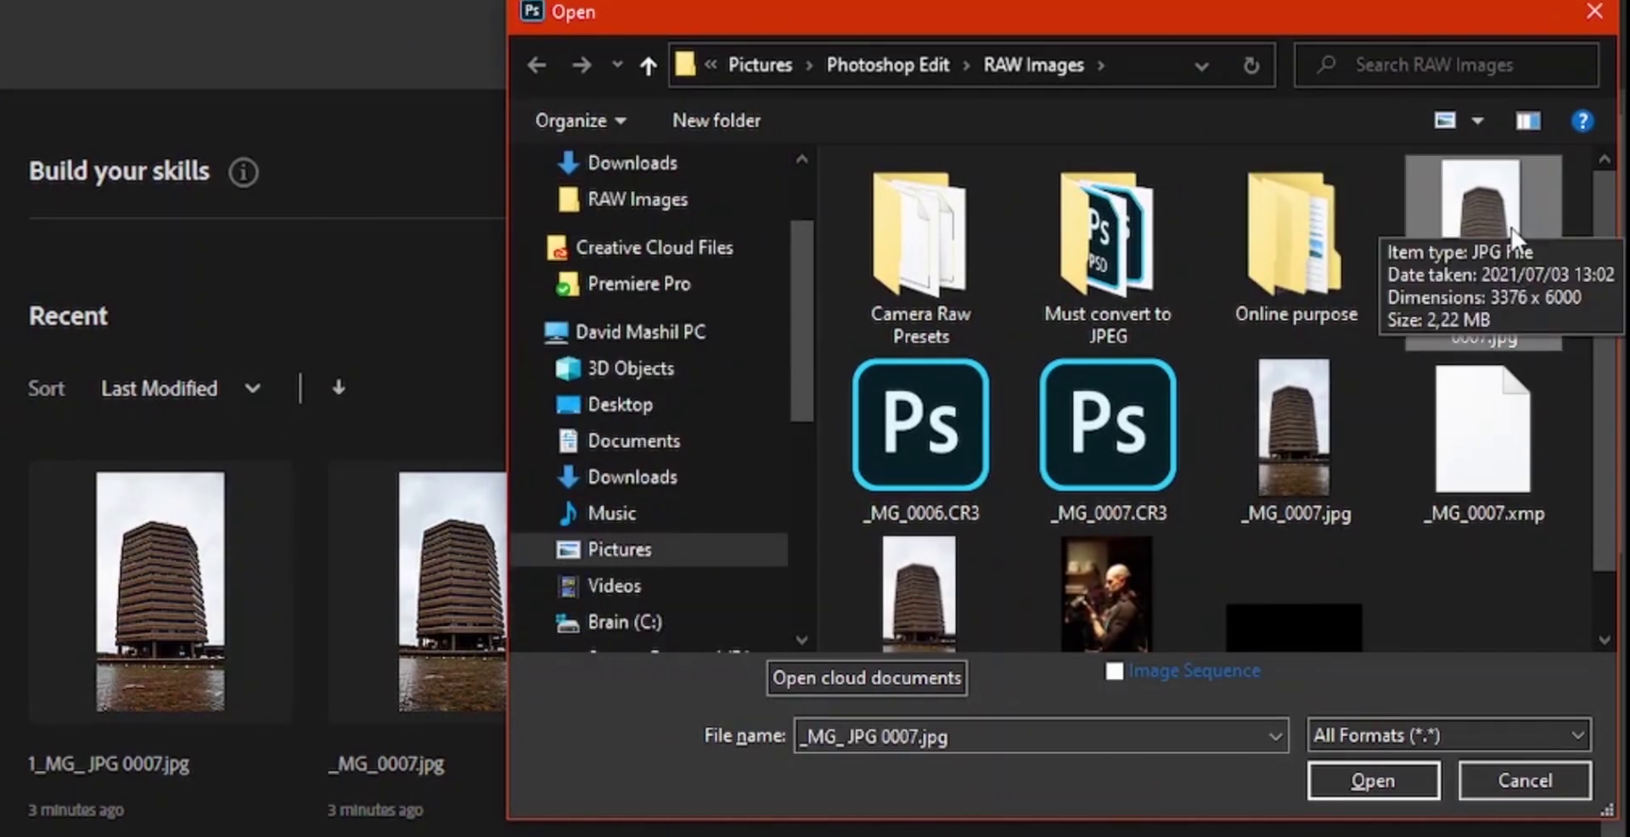
pyautogui.click(1358, 779)
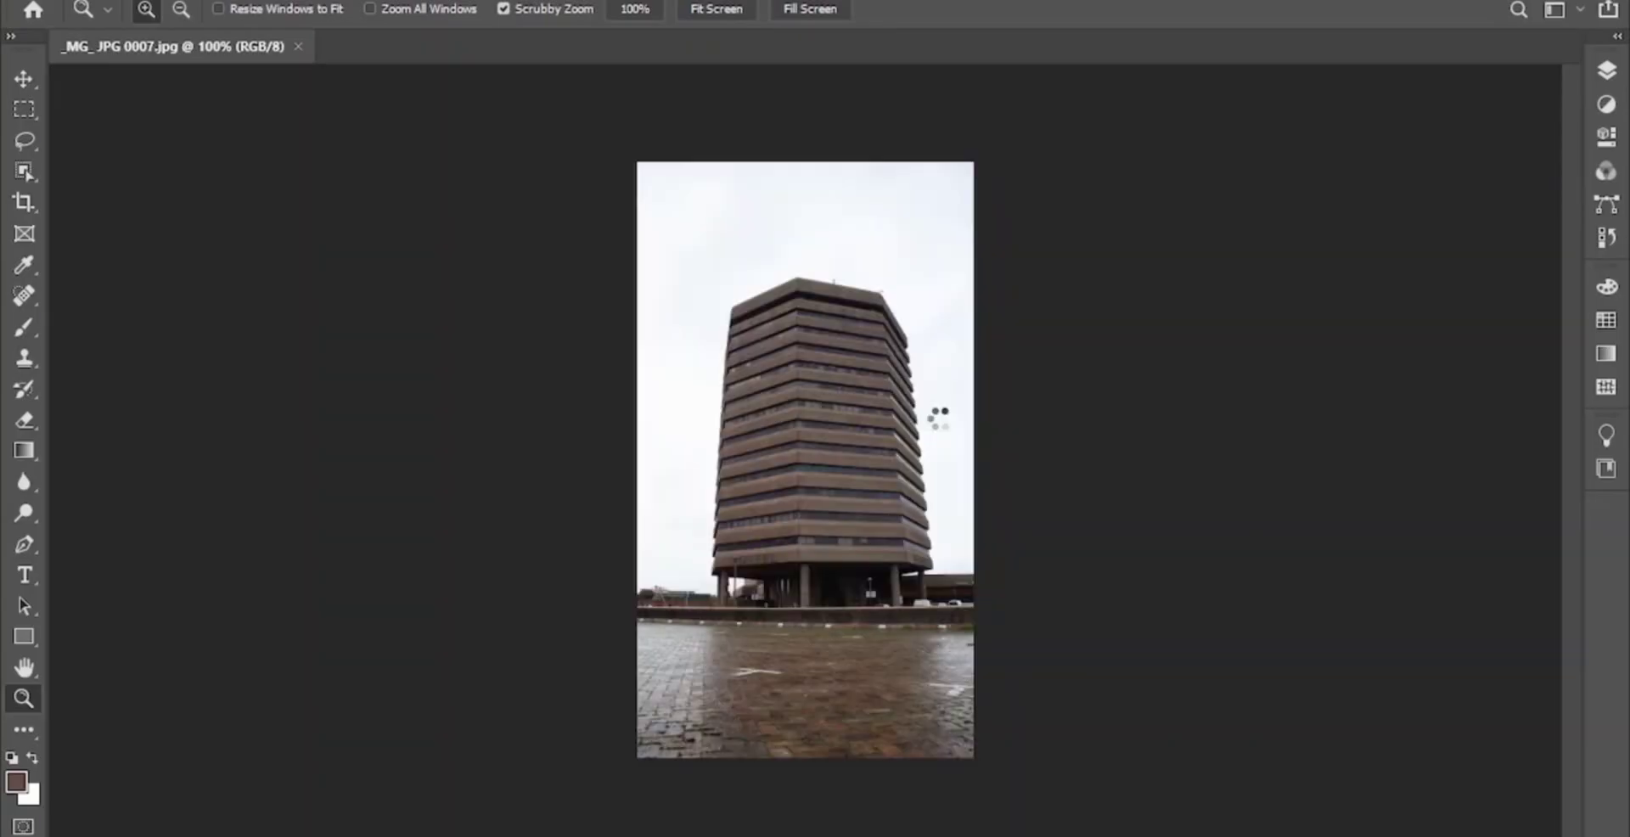
pyautogui.click(718, 11)
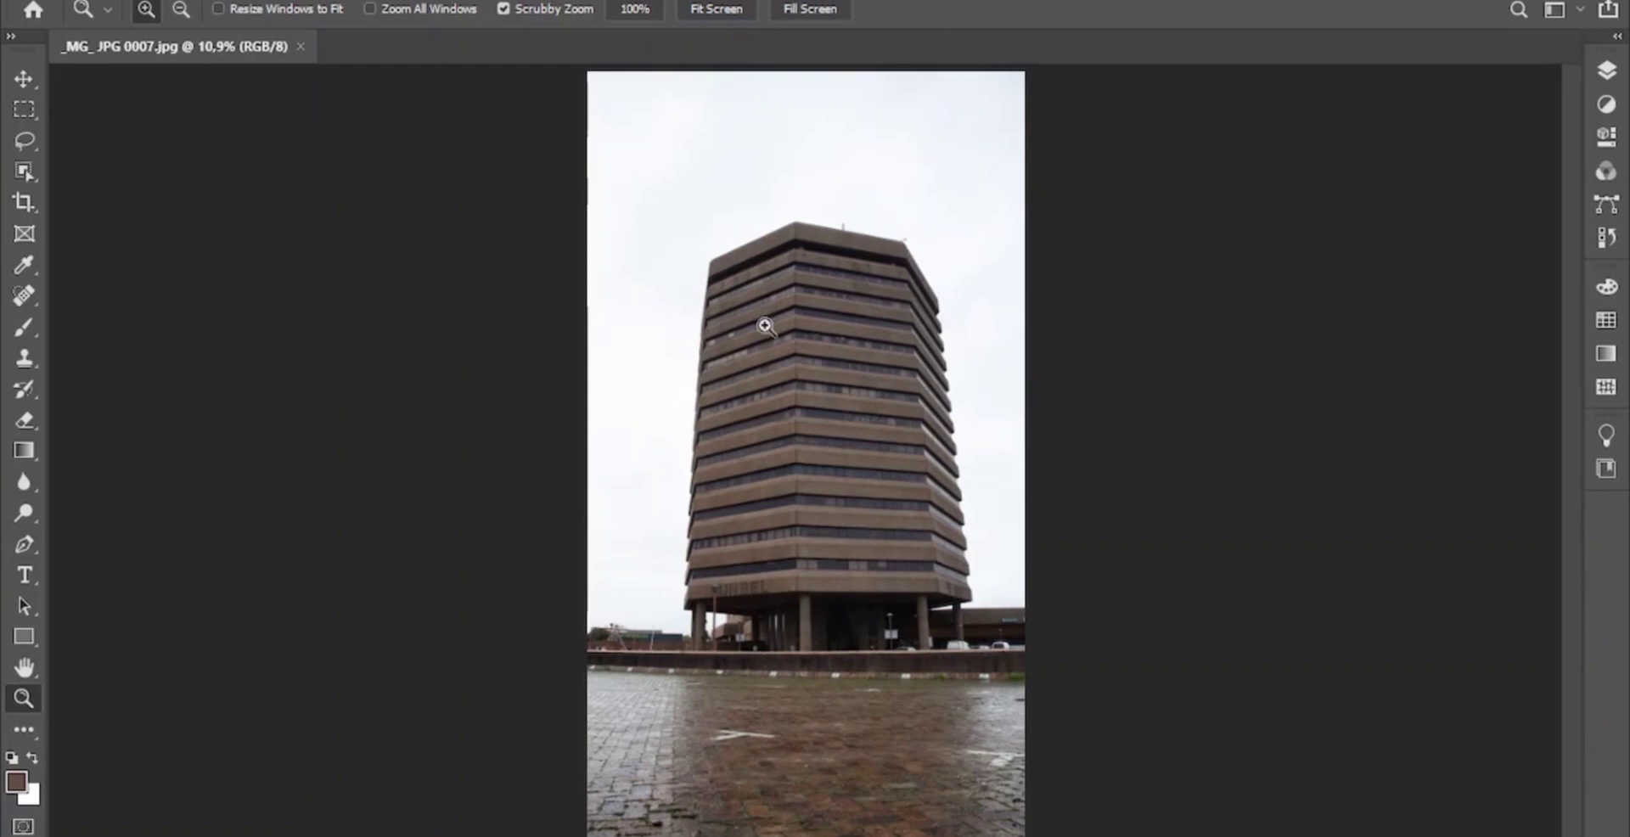
# - Crop a narrow strip off the left side of the building photo
pyautogui.press('c')
pyautogui.moveTo(587, 453); pyautogui.dragTo(611, 457)
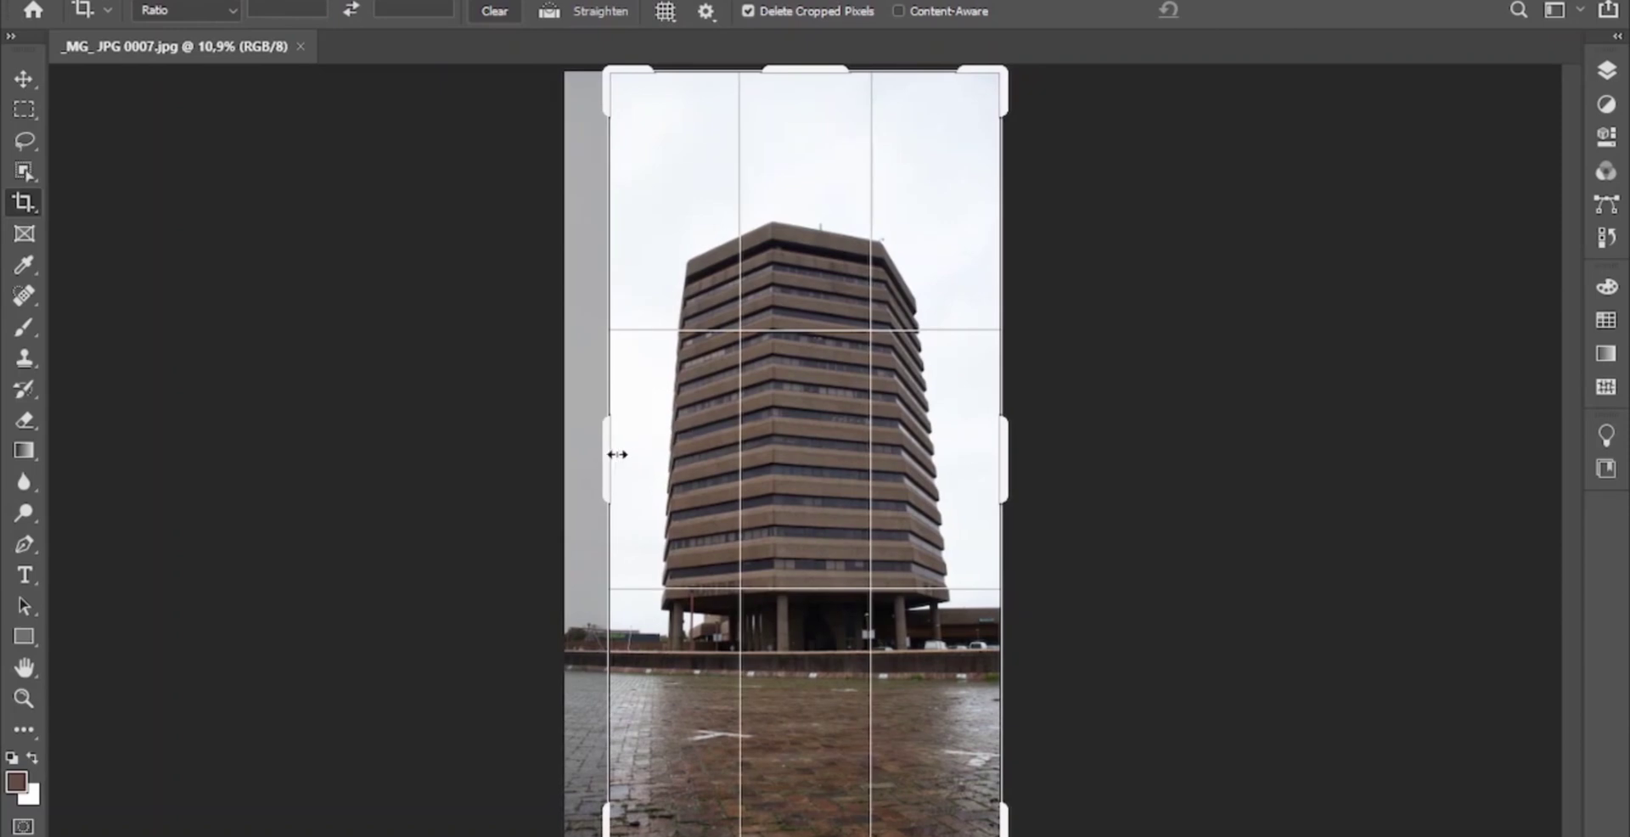
pyautogui.click(1249, 10)
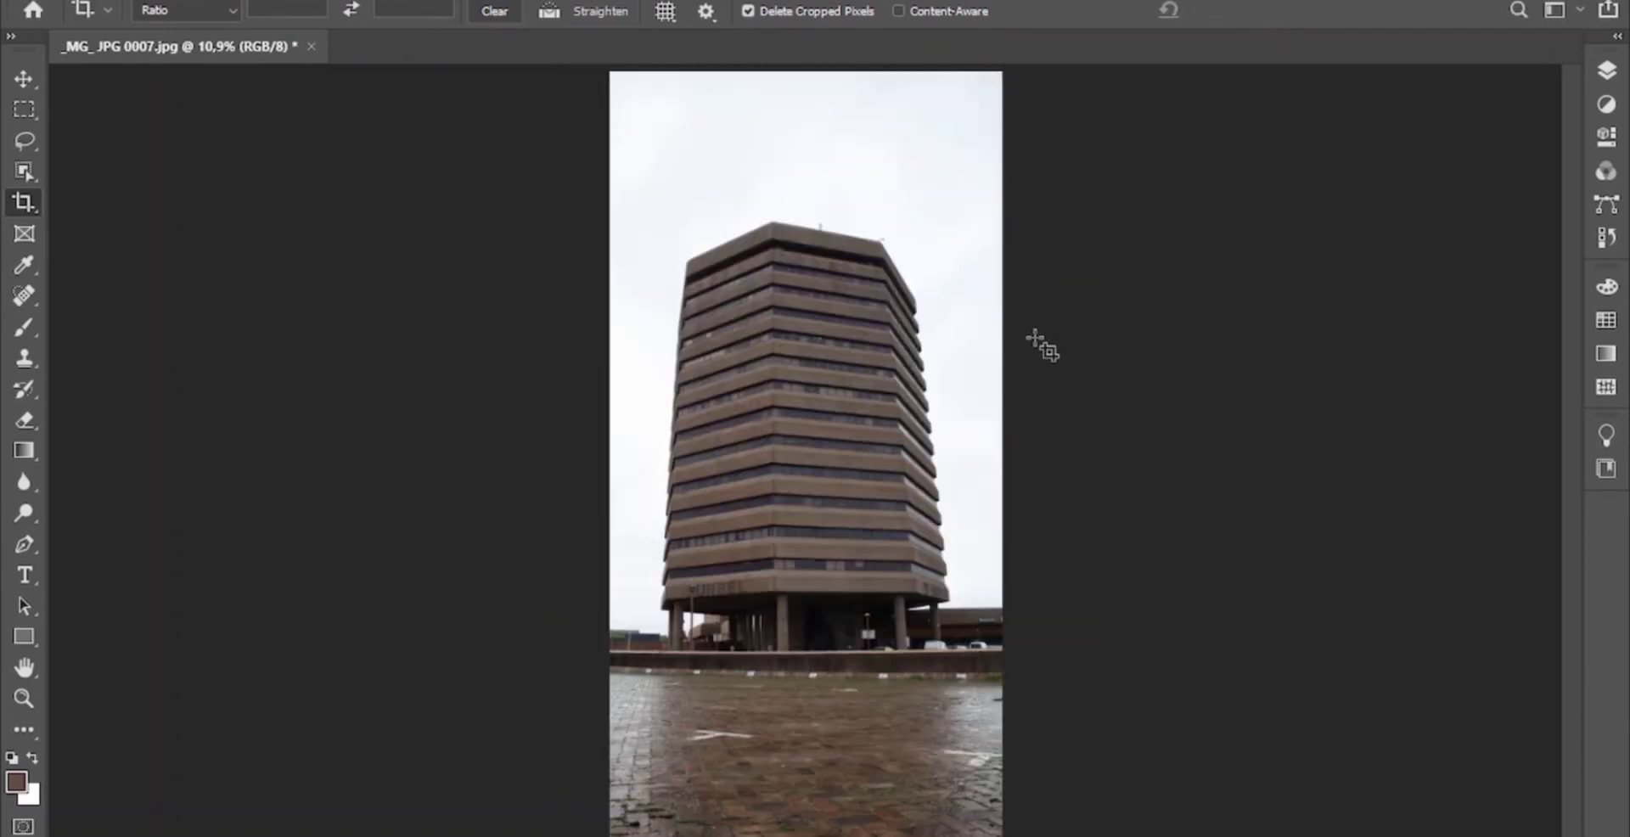
pyautogui.press('z')
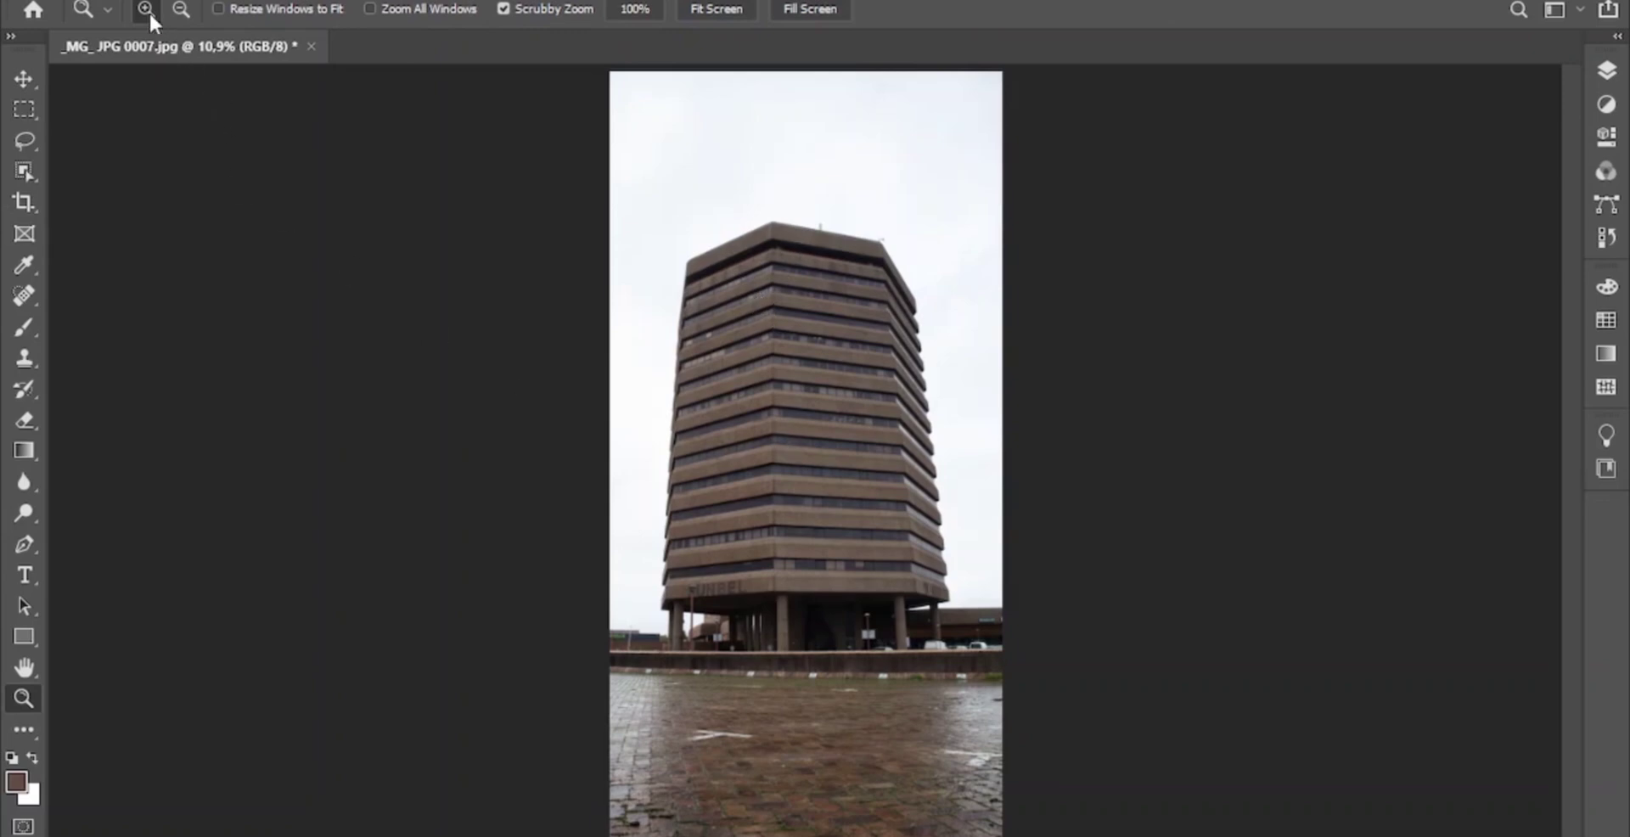
# - Apply a Shadows/Highlights adjustment to the photo with the Highlights amount at 30%
pyautogui.click(127, 0)
pyautogui.moveTo(142, 34)
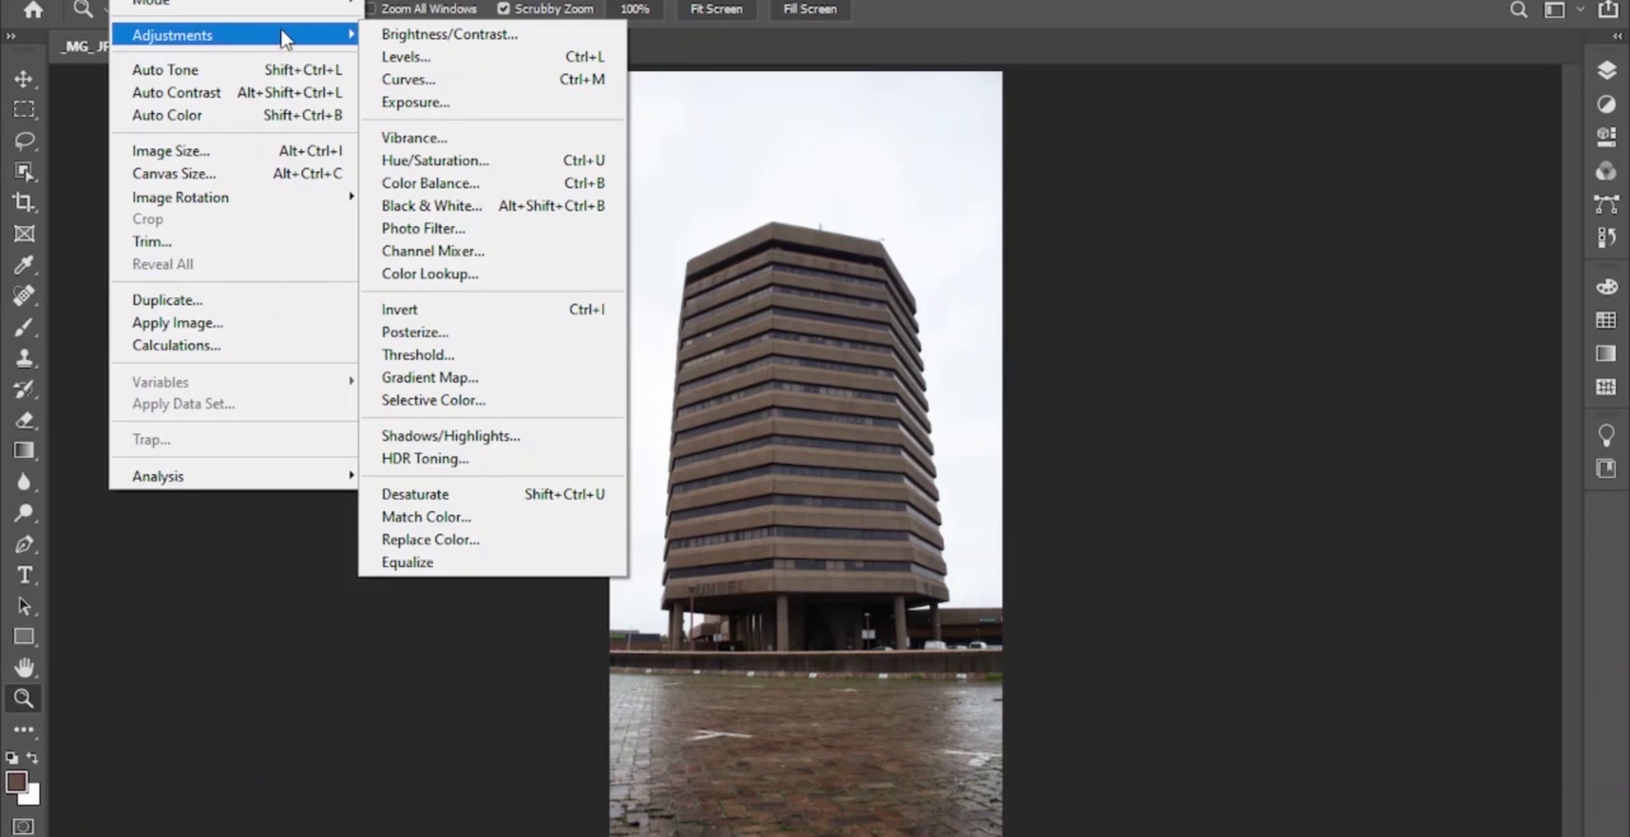
pyautogui.click(486, 438)
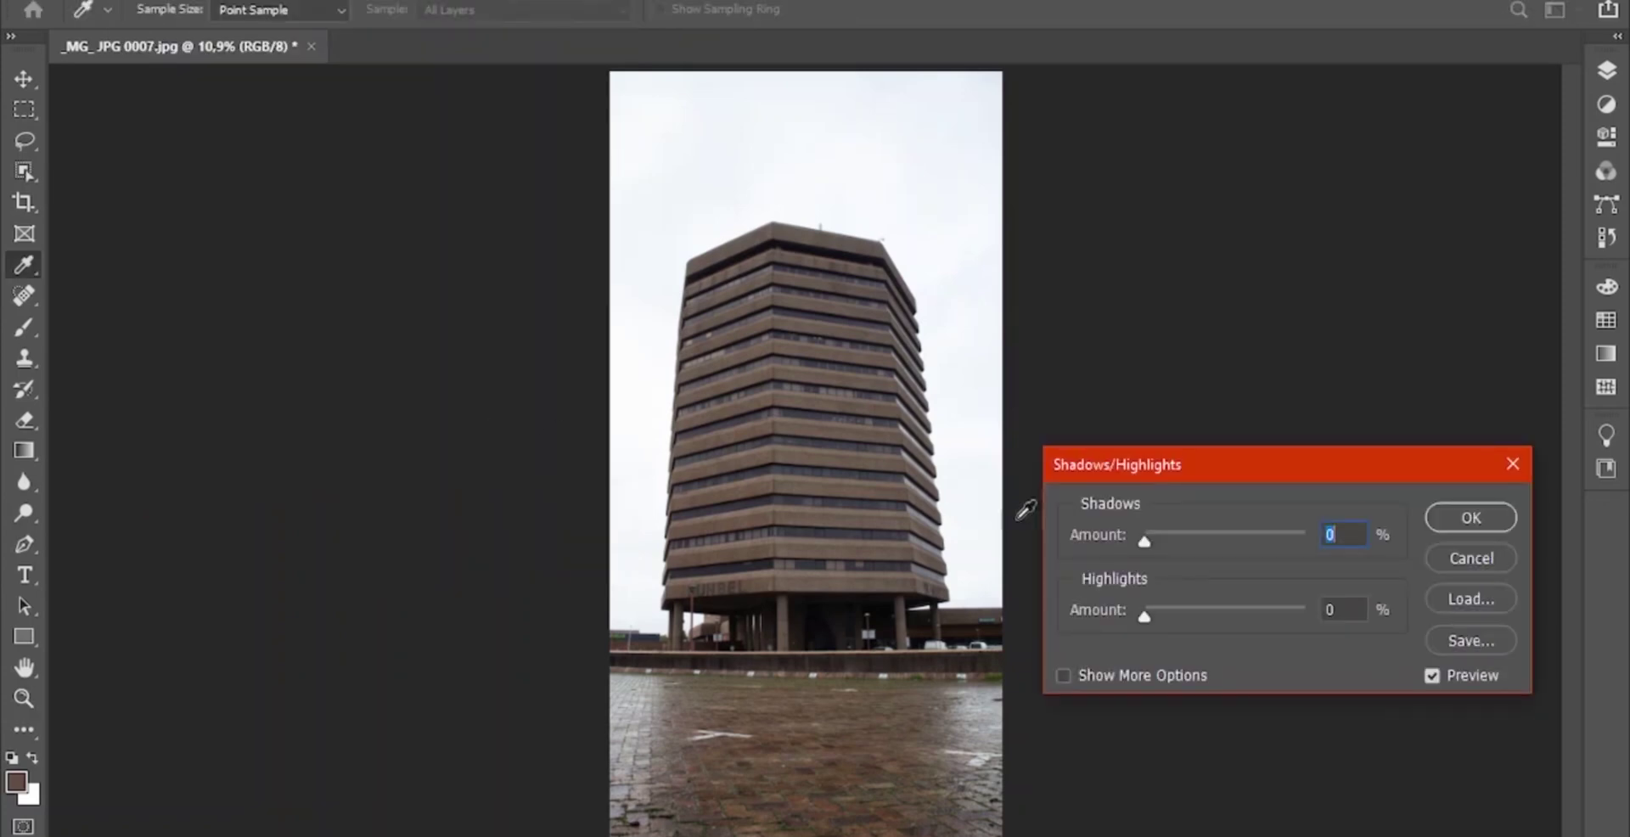
pyautogui.moveTo(1156, 464); pyautogui.dragTo(1157, 248)
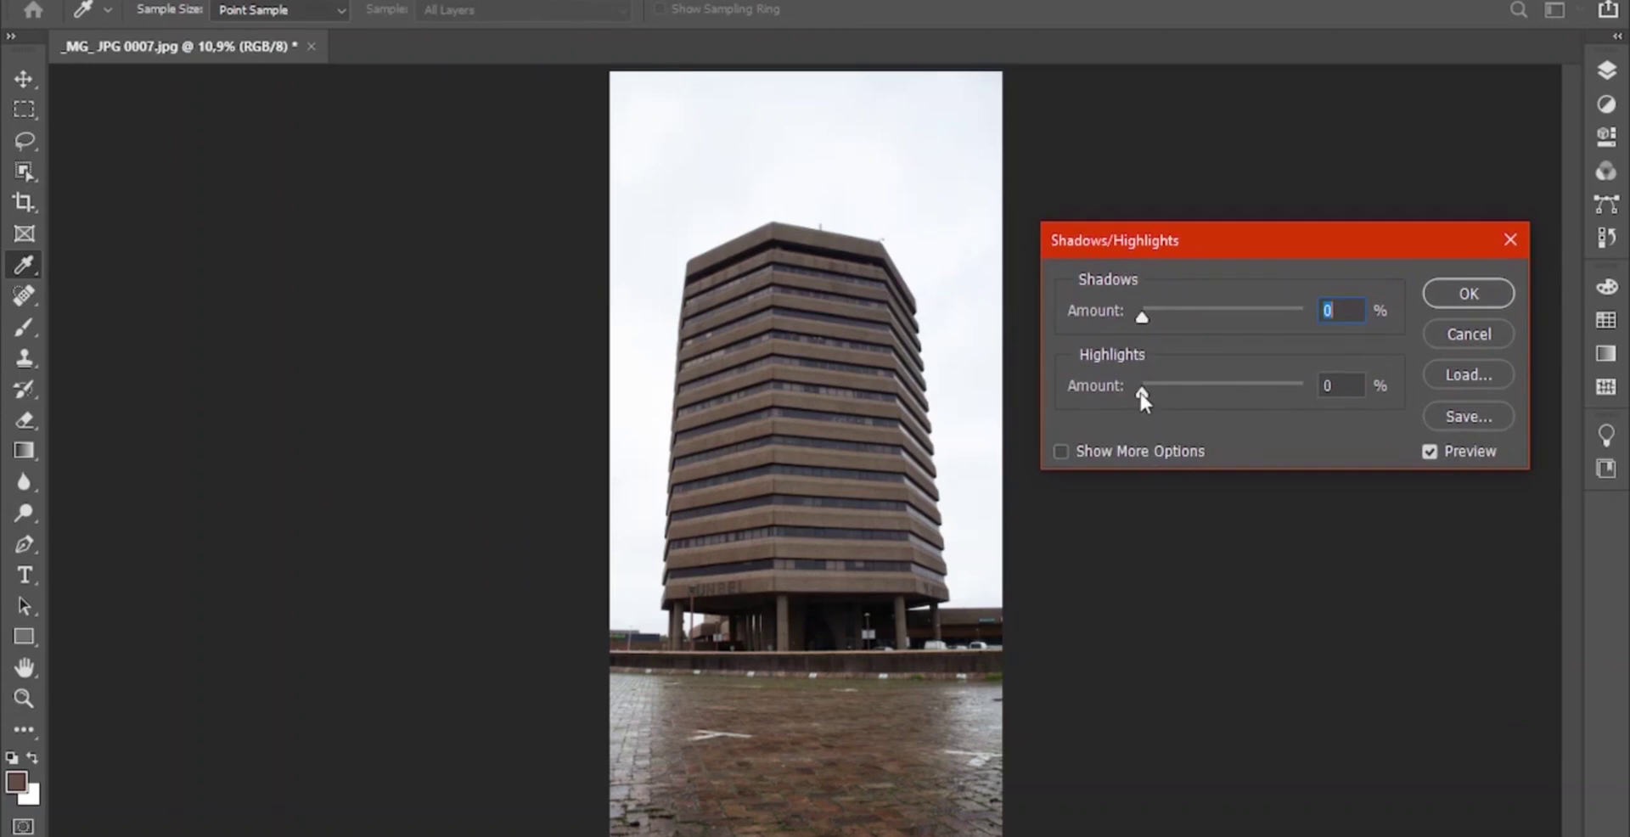
pyautogui.moveTo(1142, 392); pyautogui.dragTo(1345, 390)
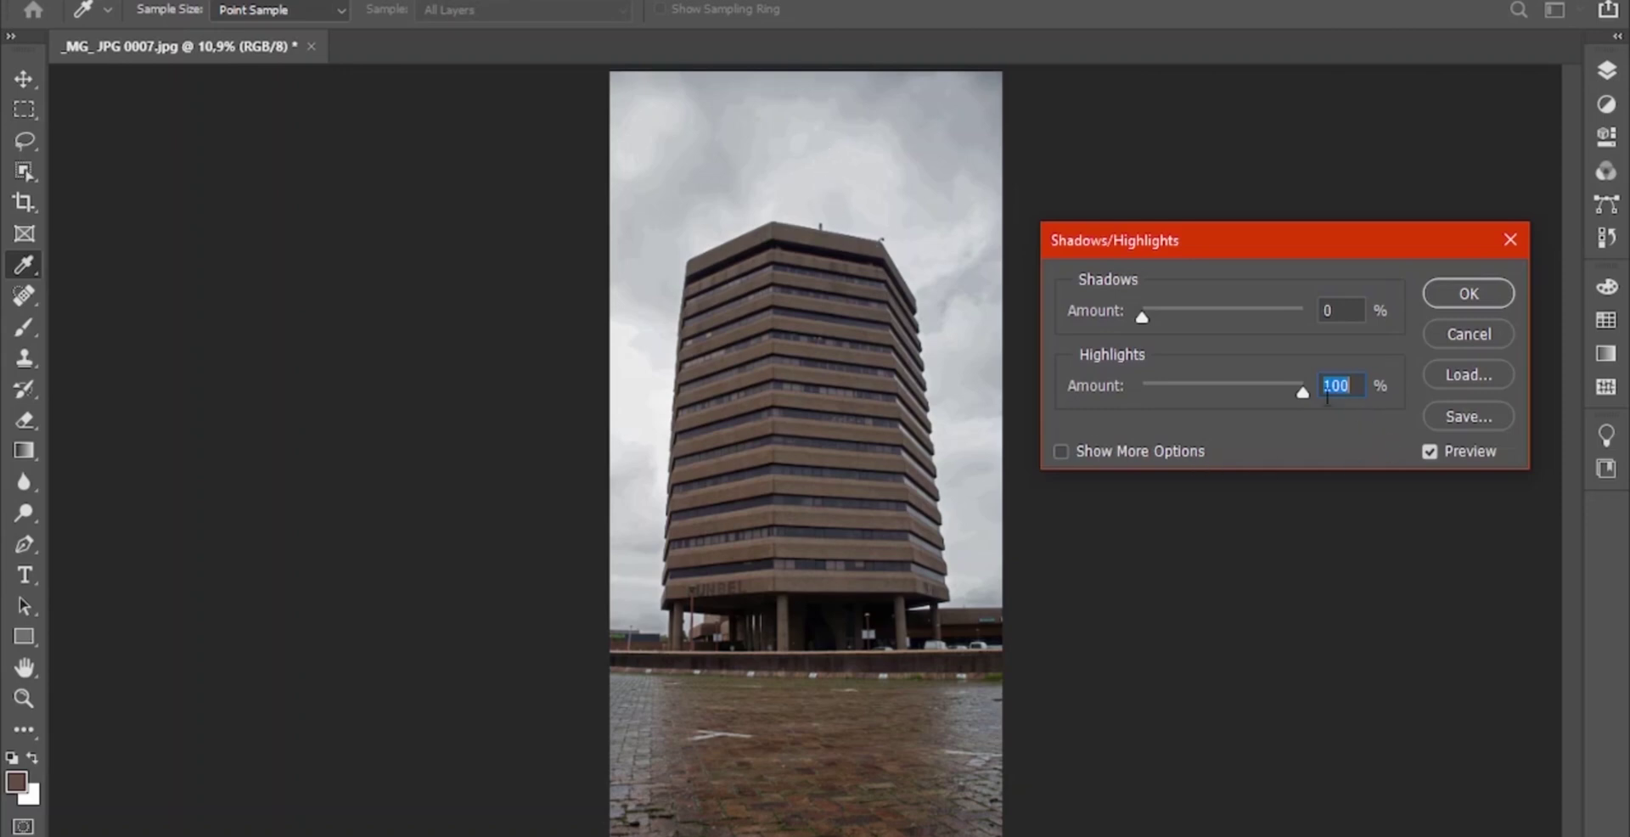
pyautogui.moveTo(1300, 390); pyautogui.dragTo(1189, 391)
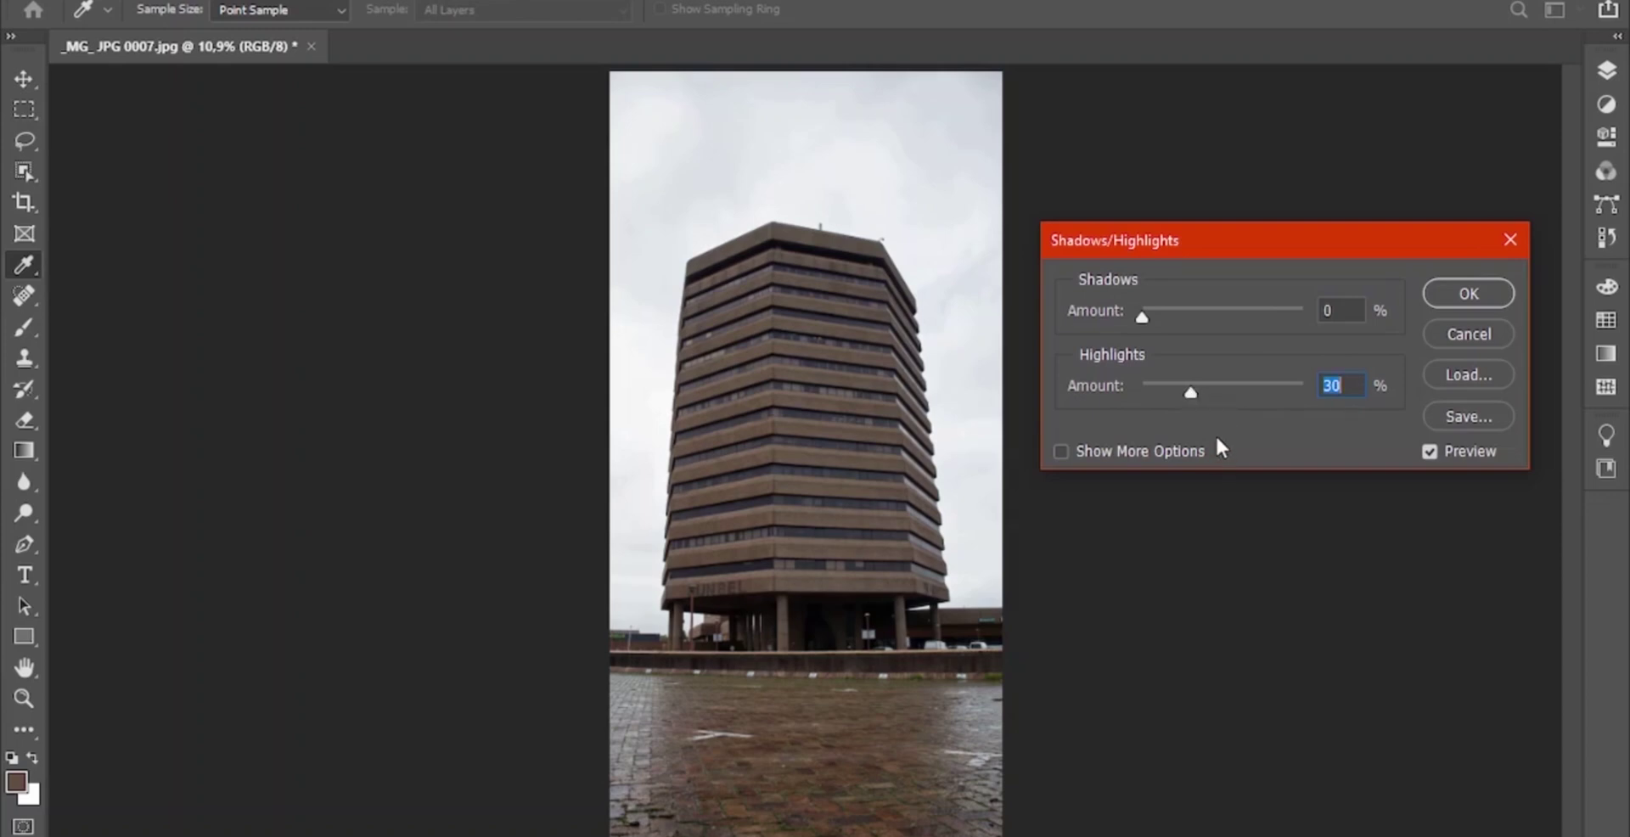
pyautogui.press('z')
pyautogui.click(1453, 295)
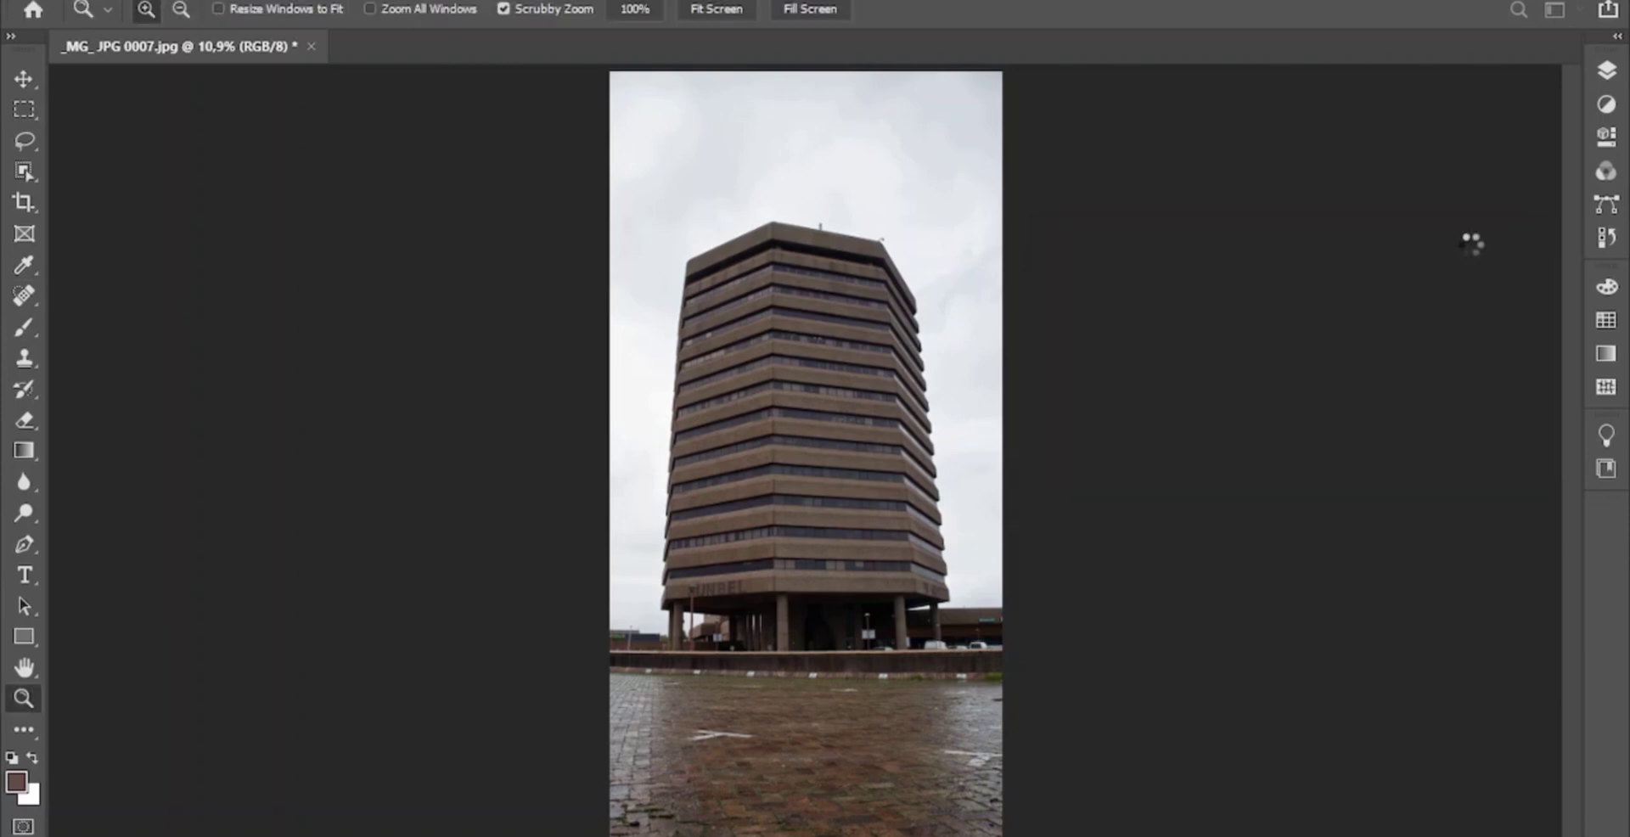
# - Add a Brightness/Contrast adjustment layer and set its contrast to 35
pyautogui.click(1596, 112)
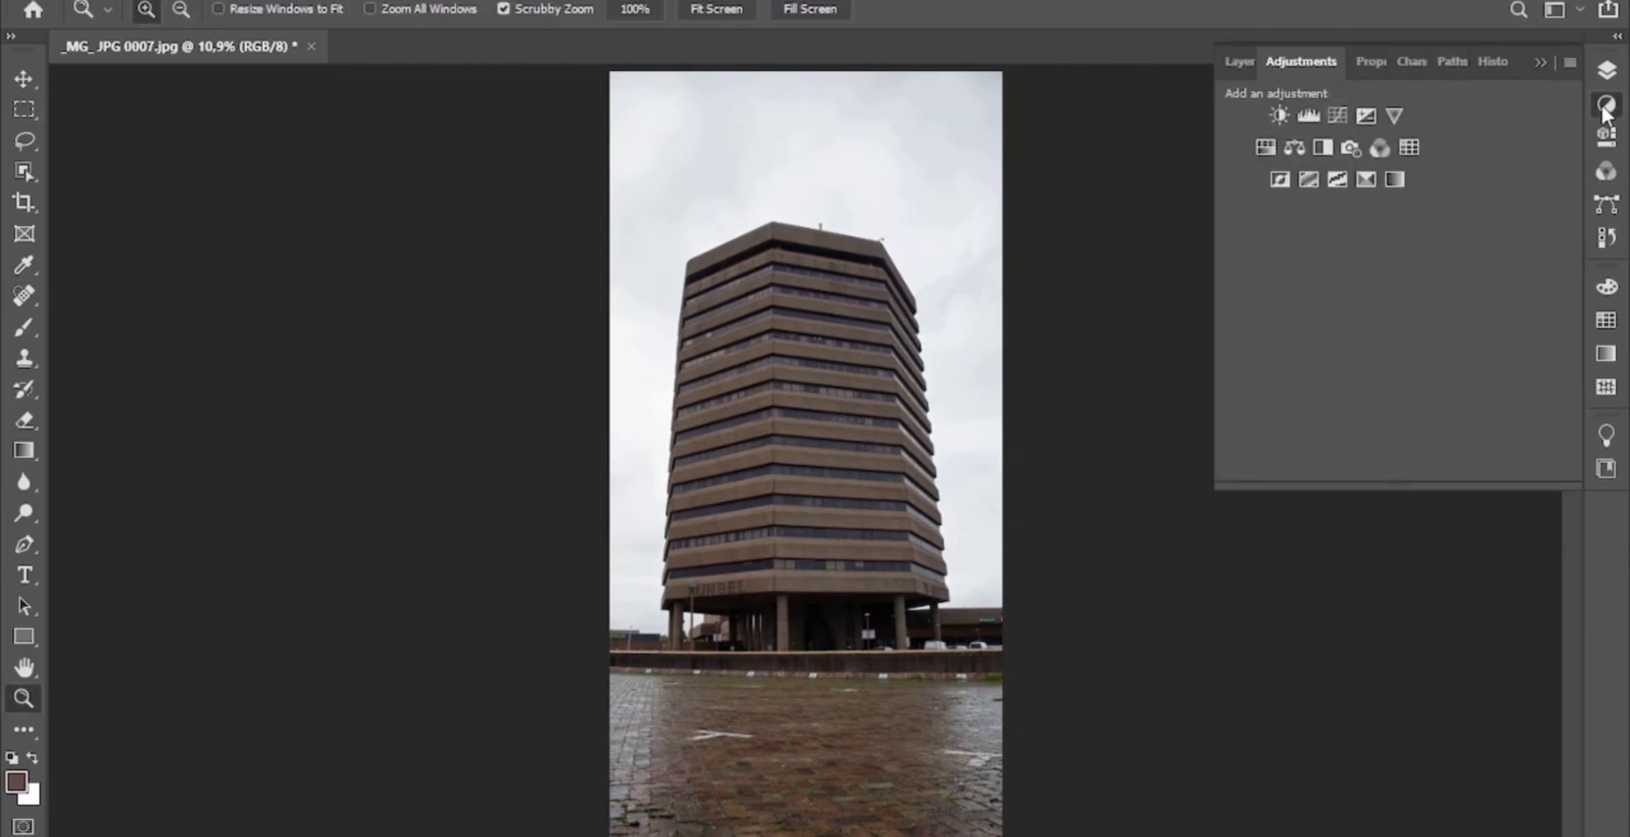
pyautogui.click(1281, 114)
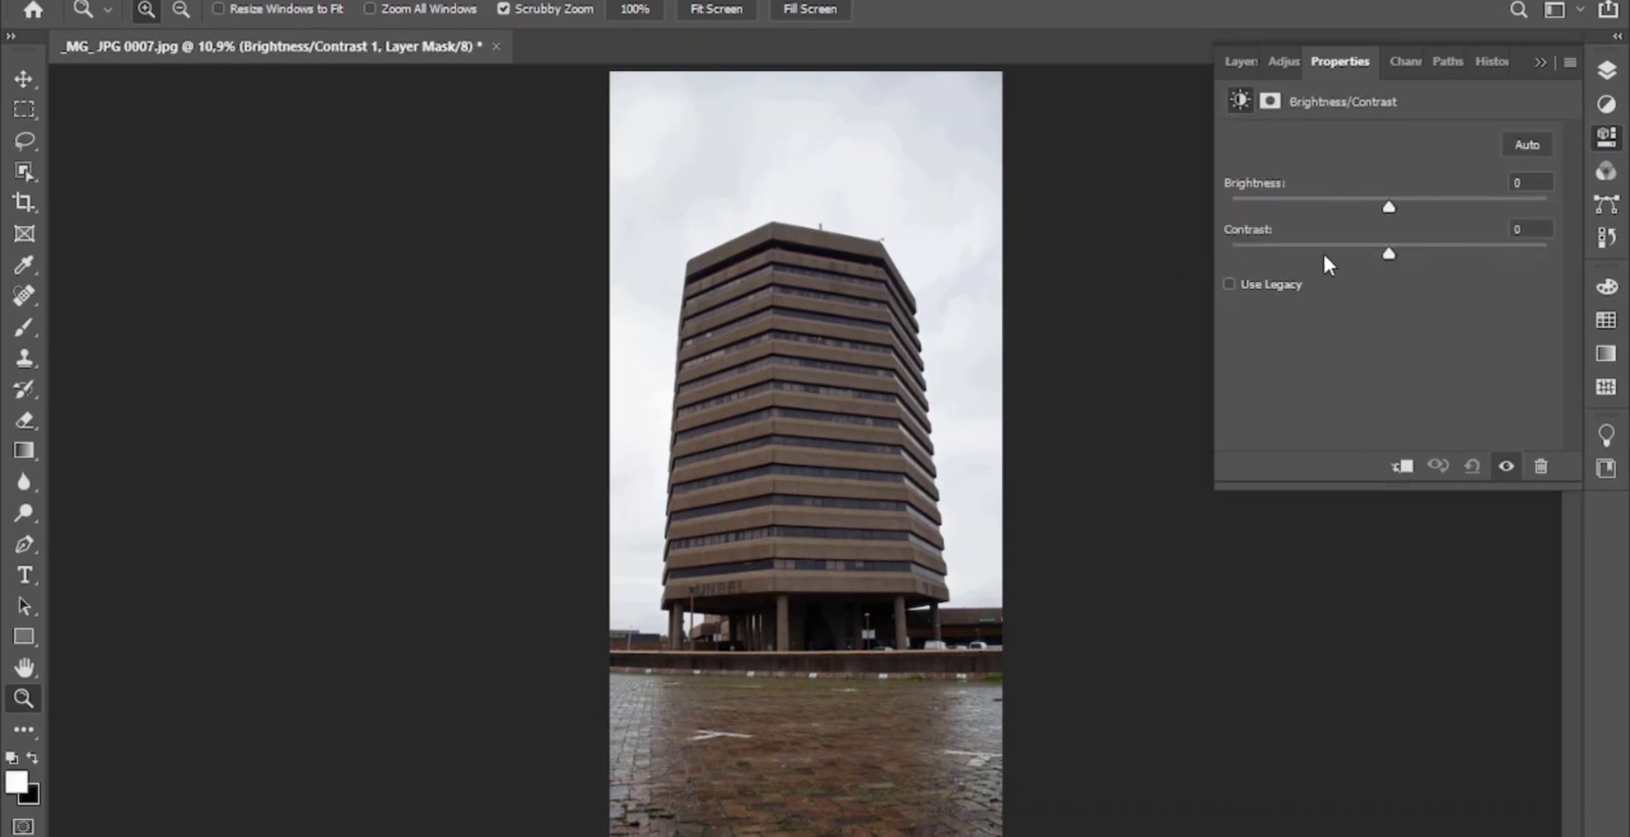
pyautogui.moveTo(1387, 253); pyautogui.dragTo(1443, 244)
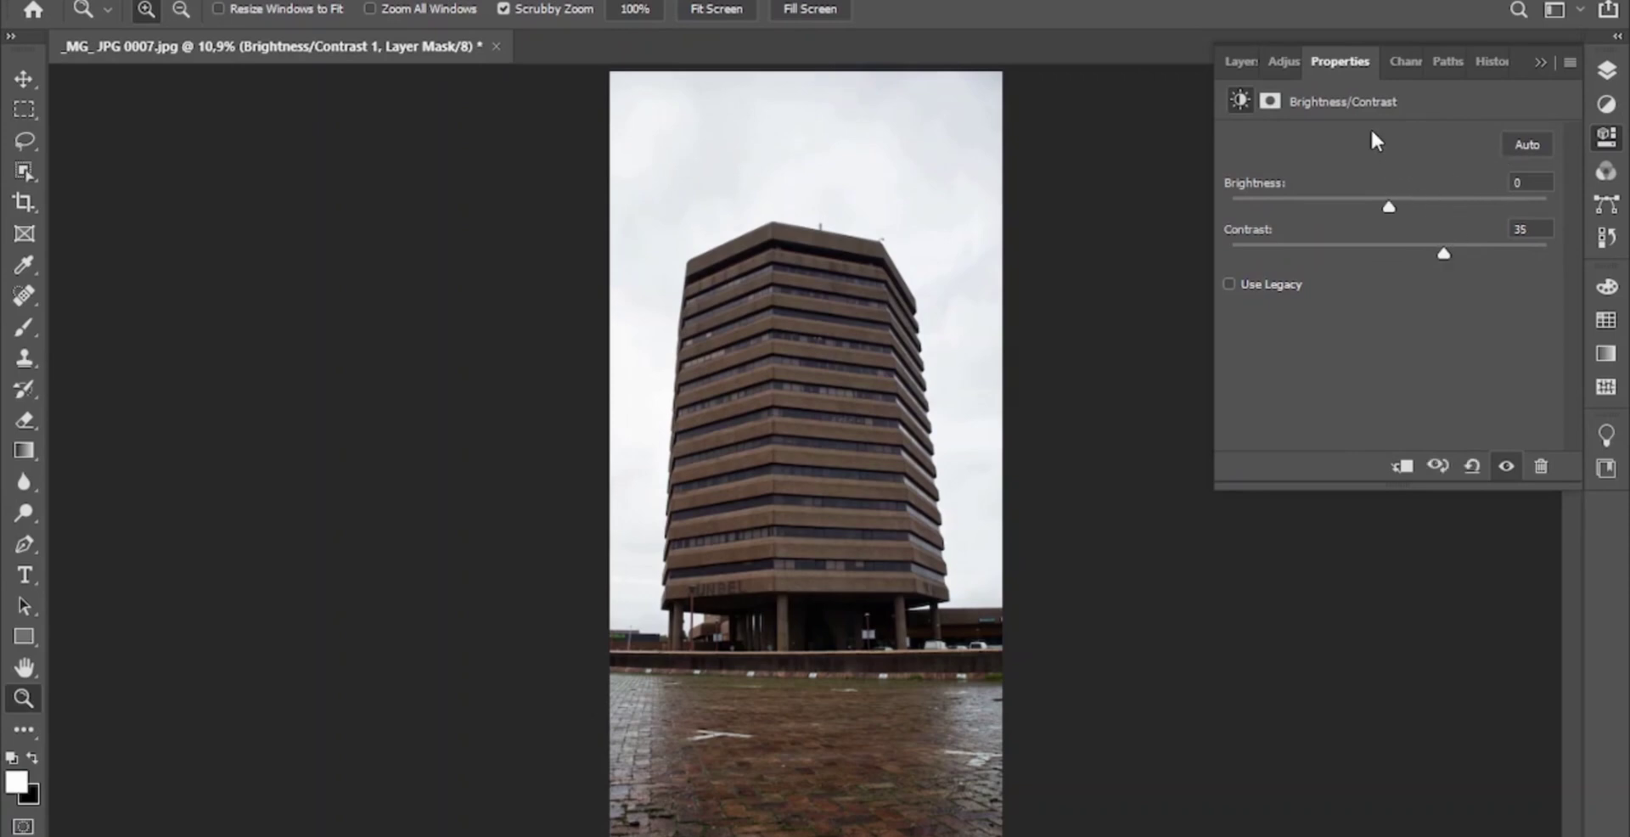
# - Add a Hue/Saturation adjustment layer and moderately raise the master saturation
pyautogui.click(1606, 104)
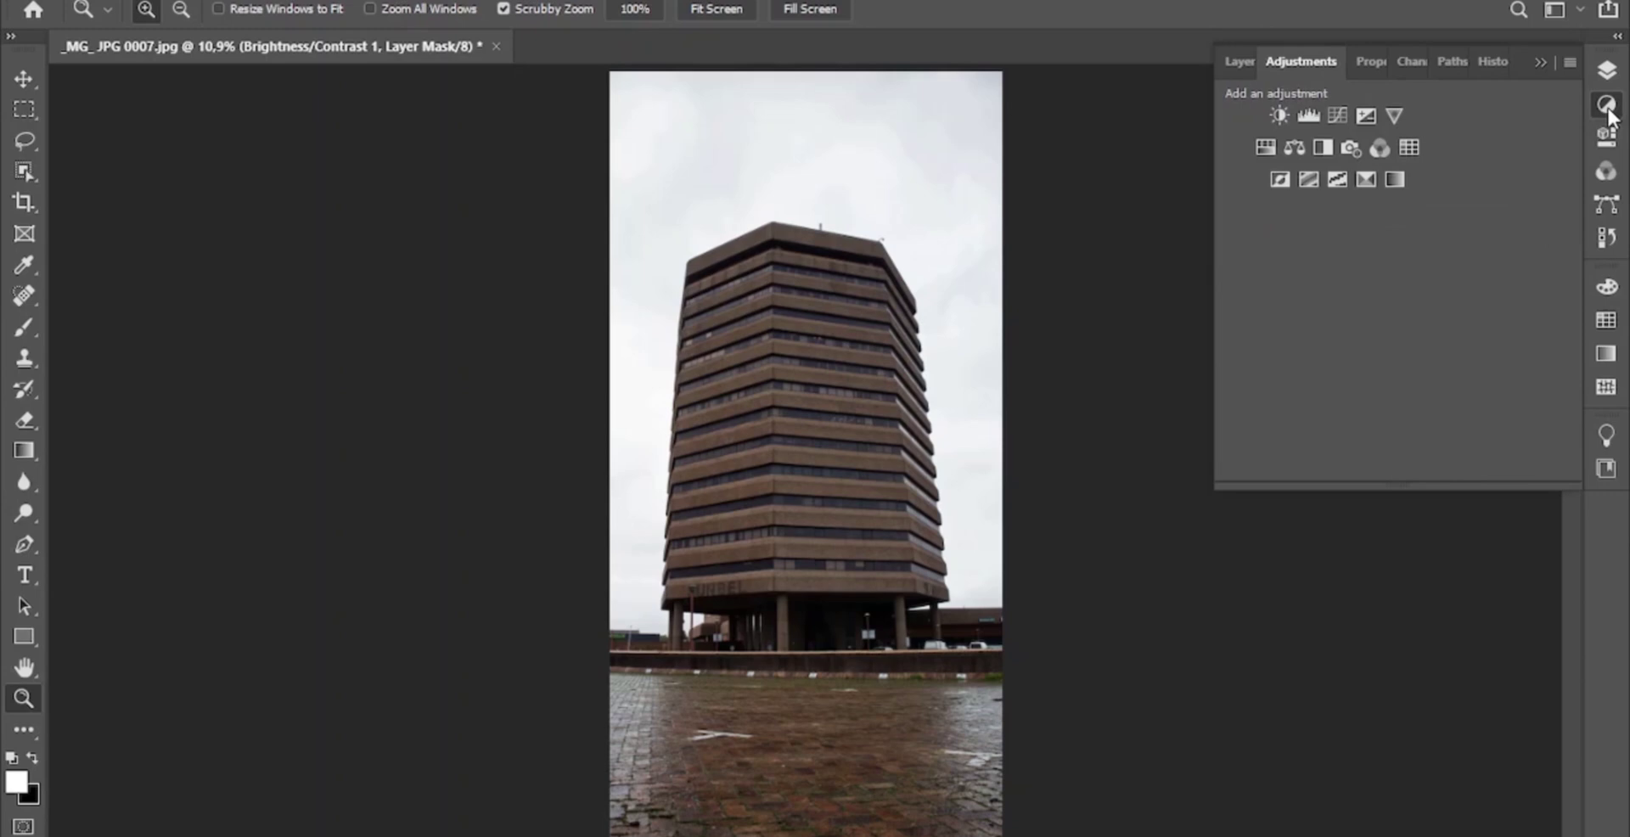
pyautogui.click(1267, 145)
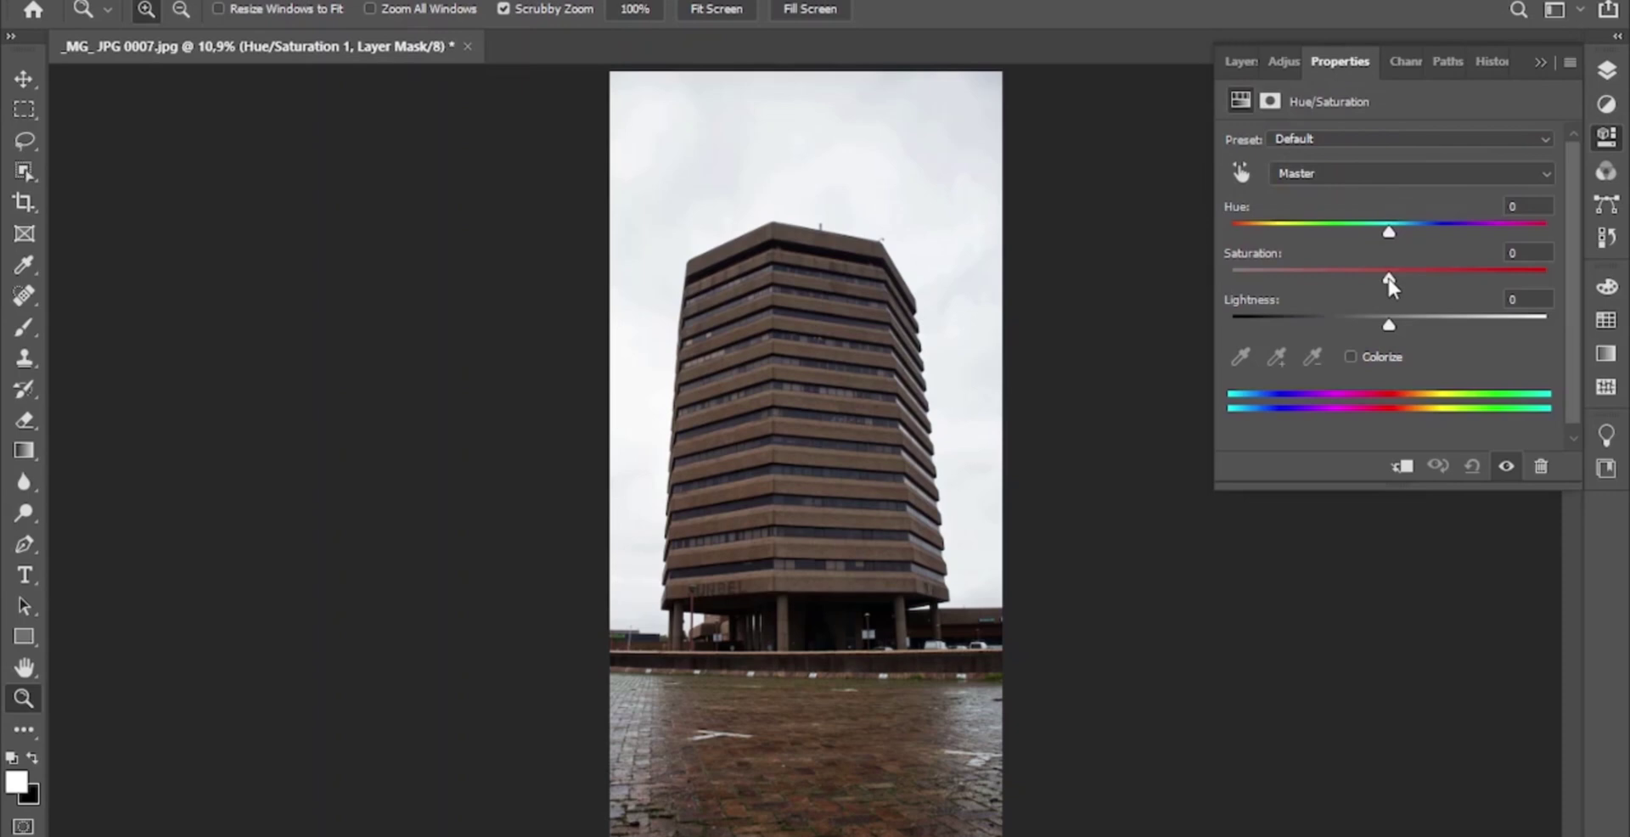
pyautogui.moveTo(1389, 282); pyautogui.dragTo(1426, 273)
pyautogui.click(1540, 64)
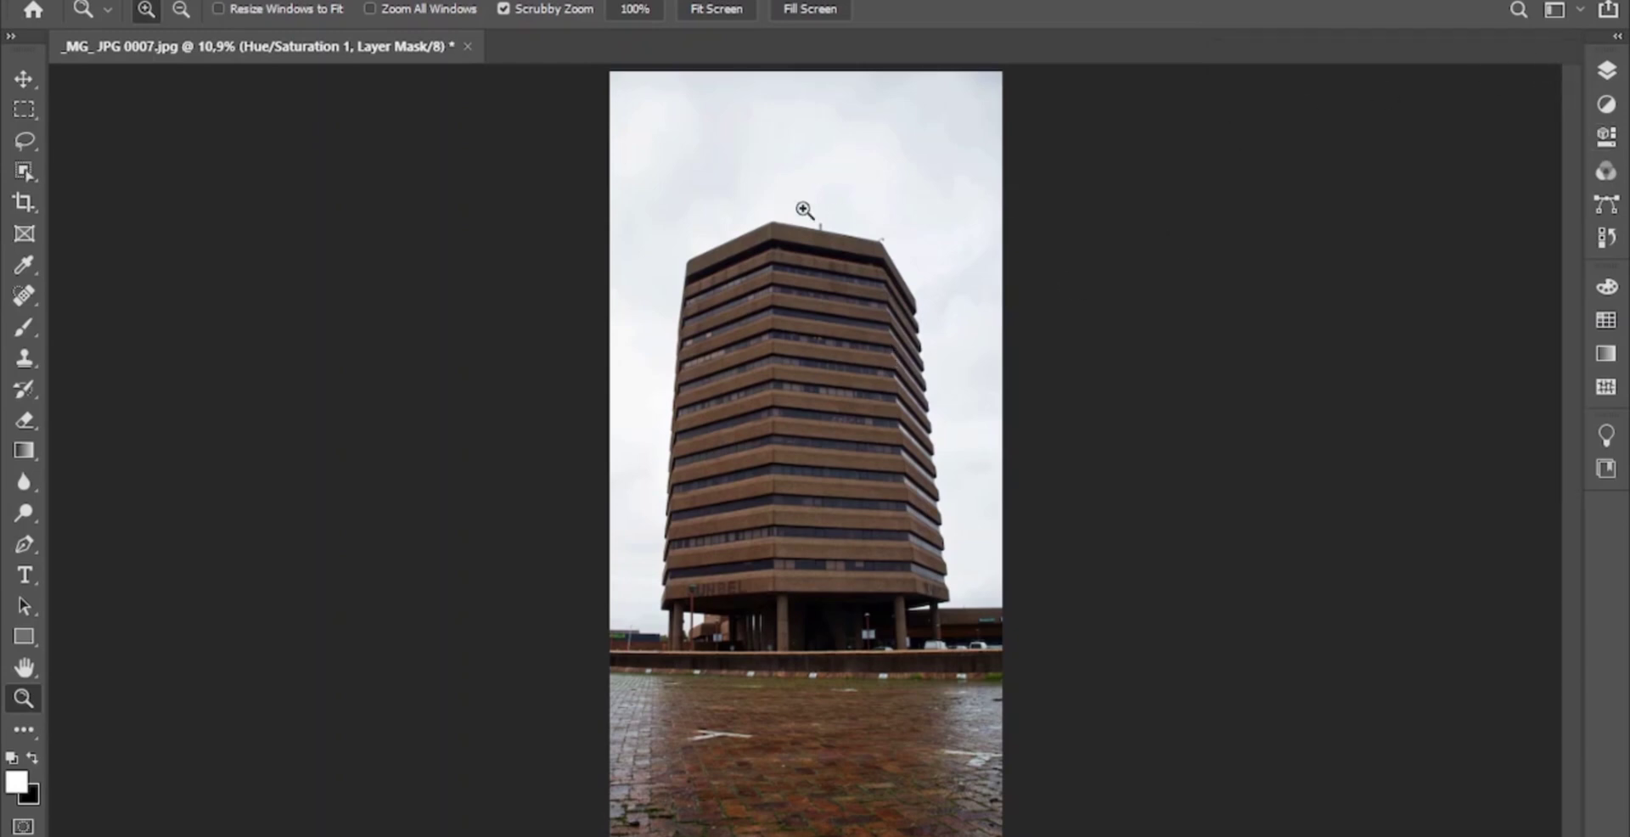
# - Add a Color Lookup adjustment layer and load 01_Canon LUTs_City Building.cube as its 3D LUT
pyautogui.click(1615, 73)
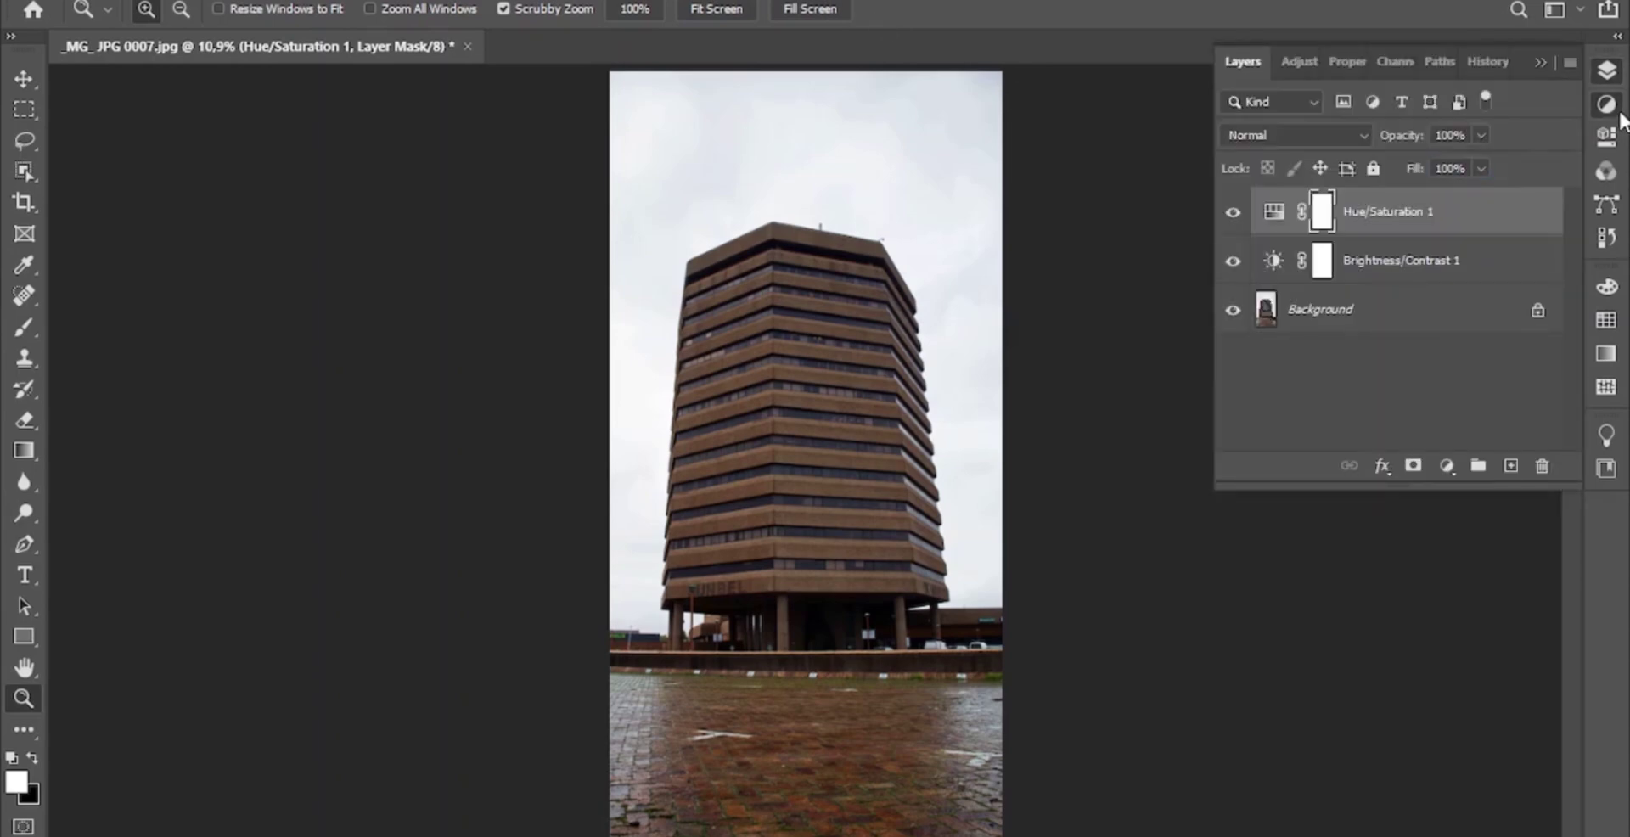
pyautogui.click(1606, 104)
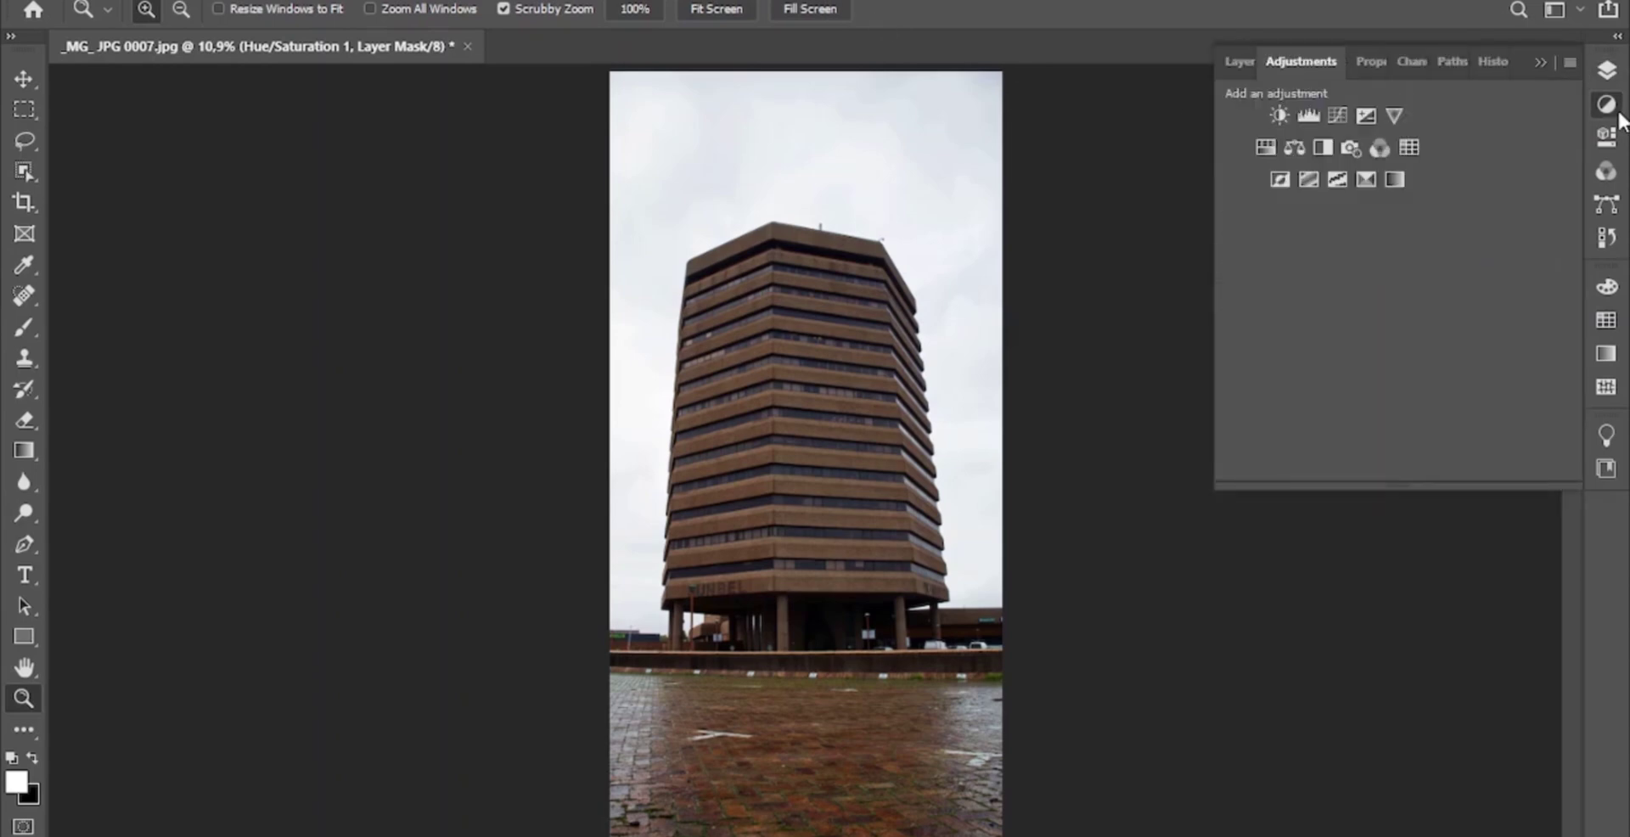
pyautogui.click(1410, 147)
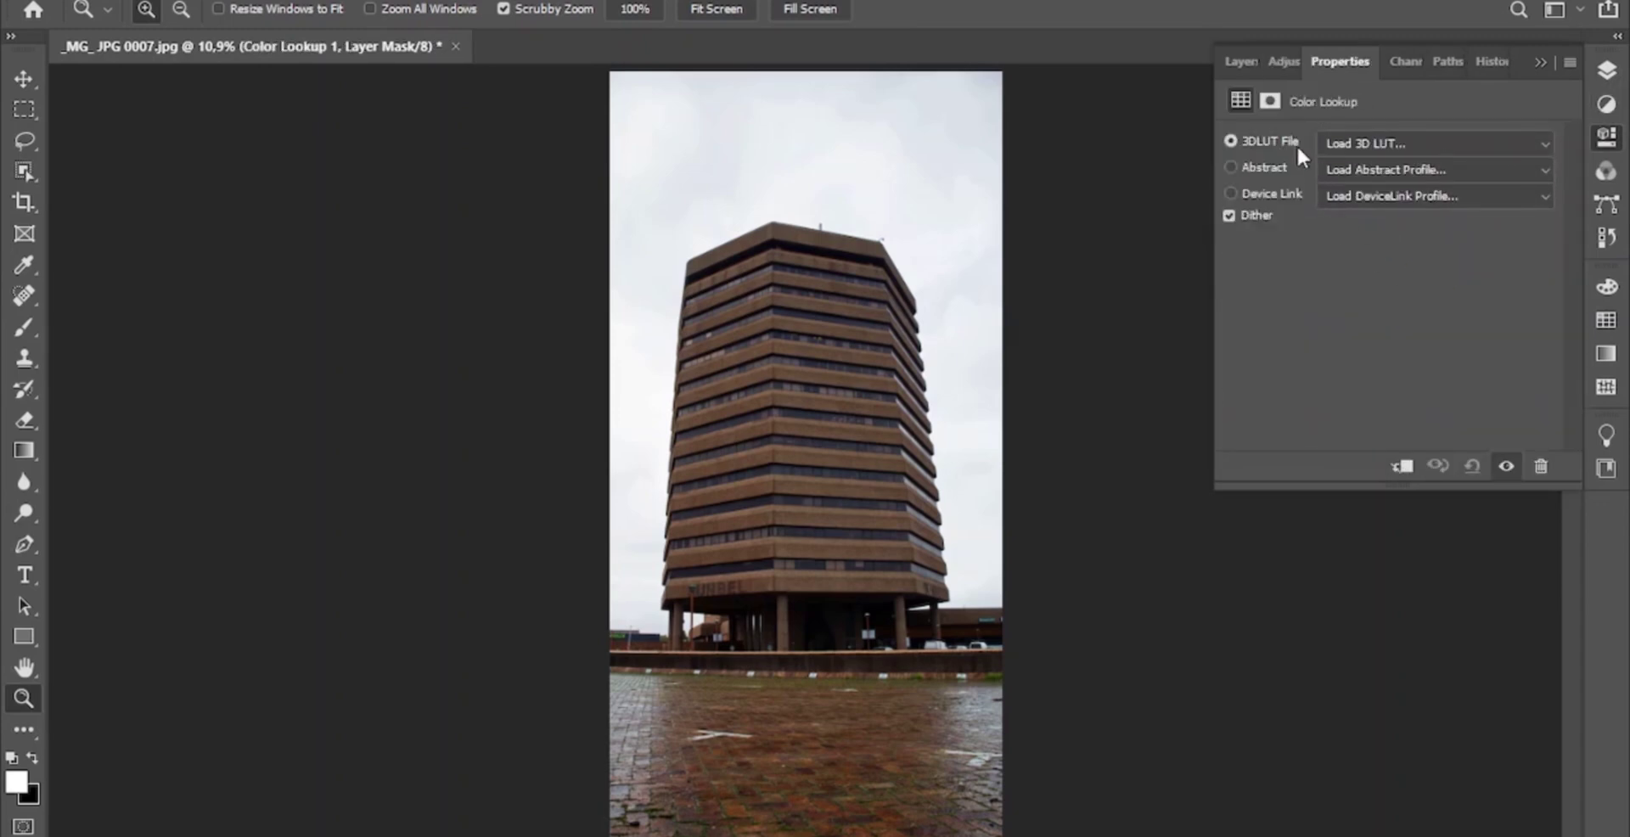
pyautogui.click(1356, 143)
pyautogui.click(1324, 166)
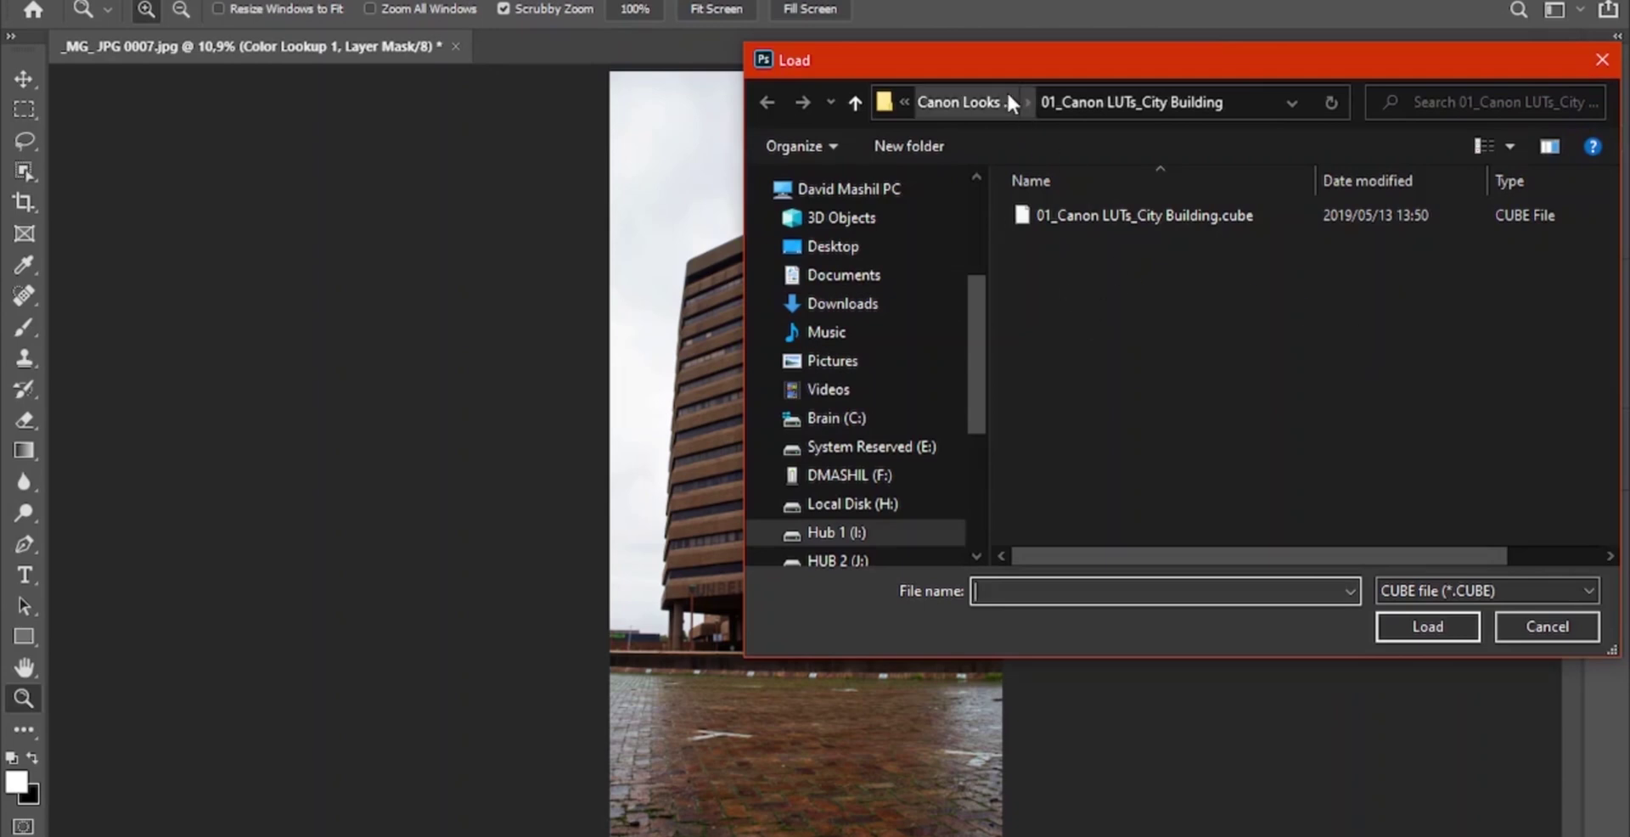
pyautogui.click(1019, 103)
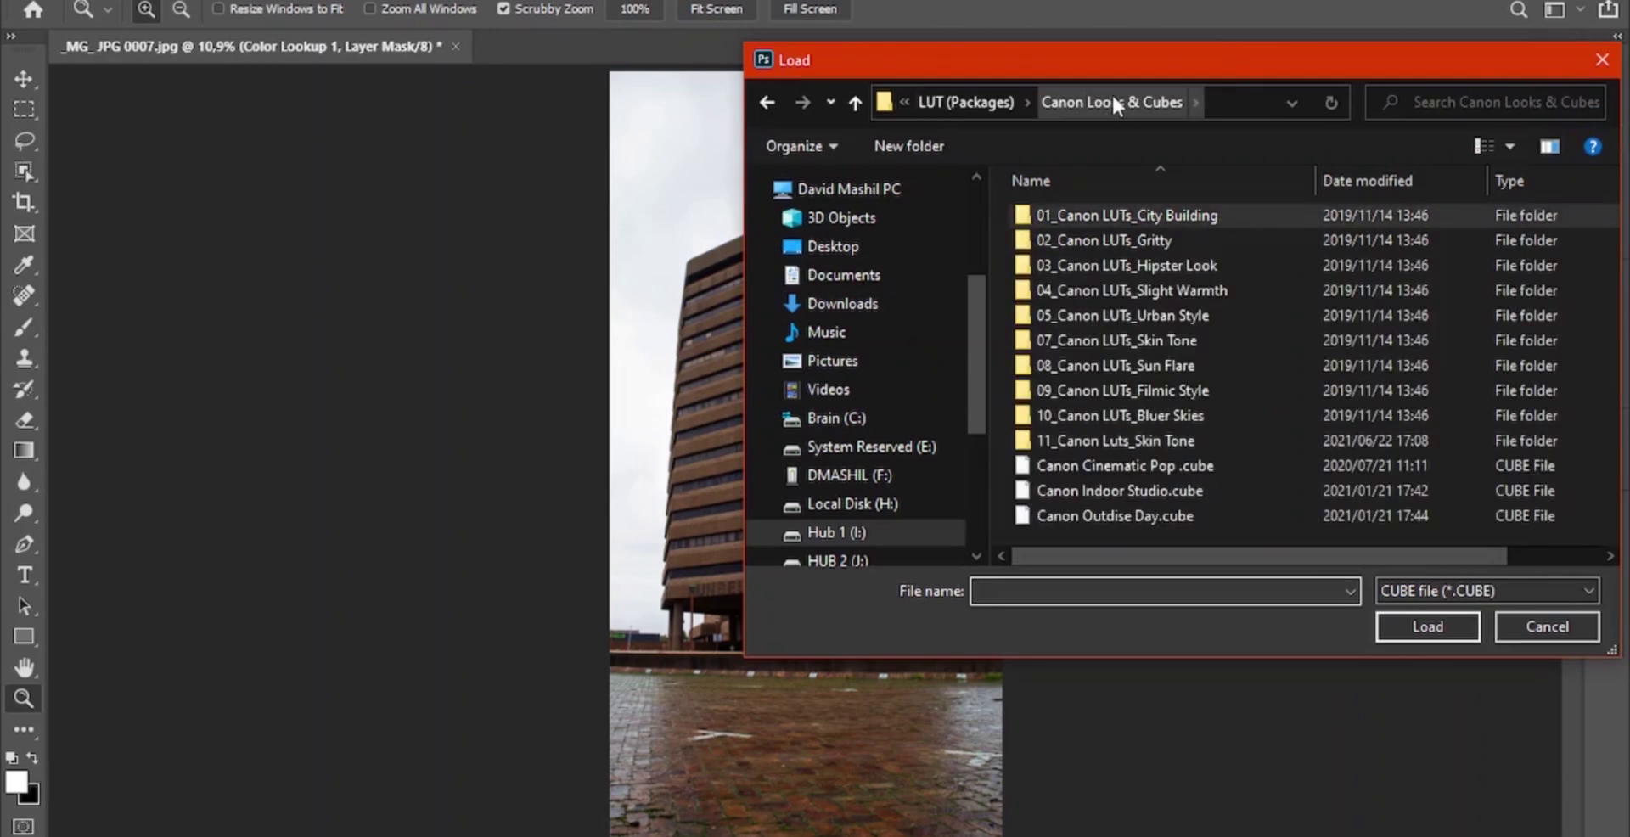
pyautogui.doubleClick(1098, 212)
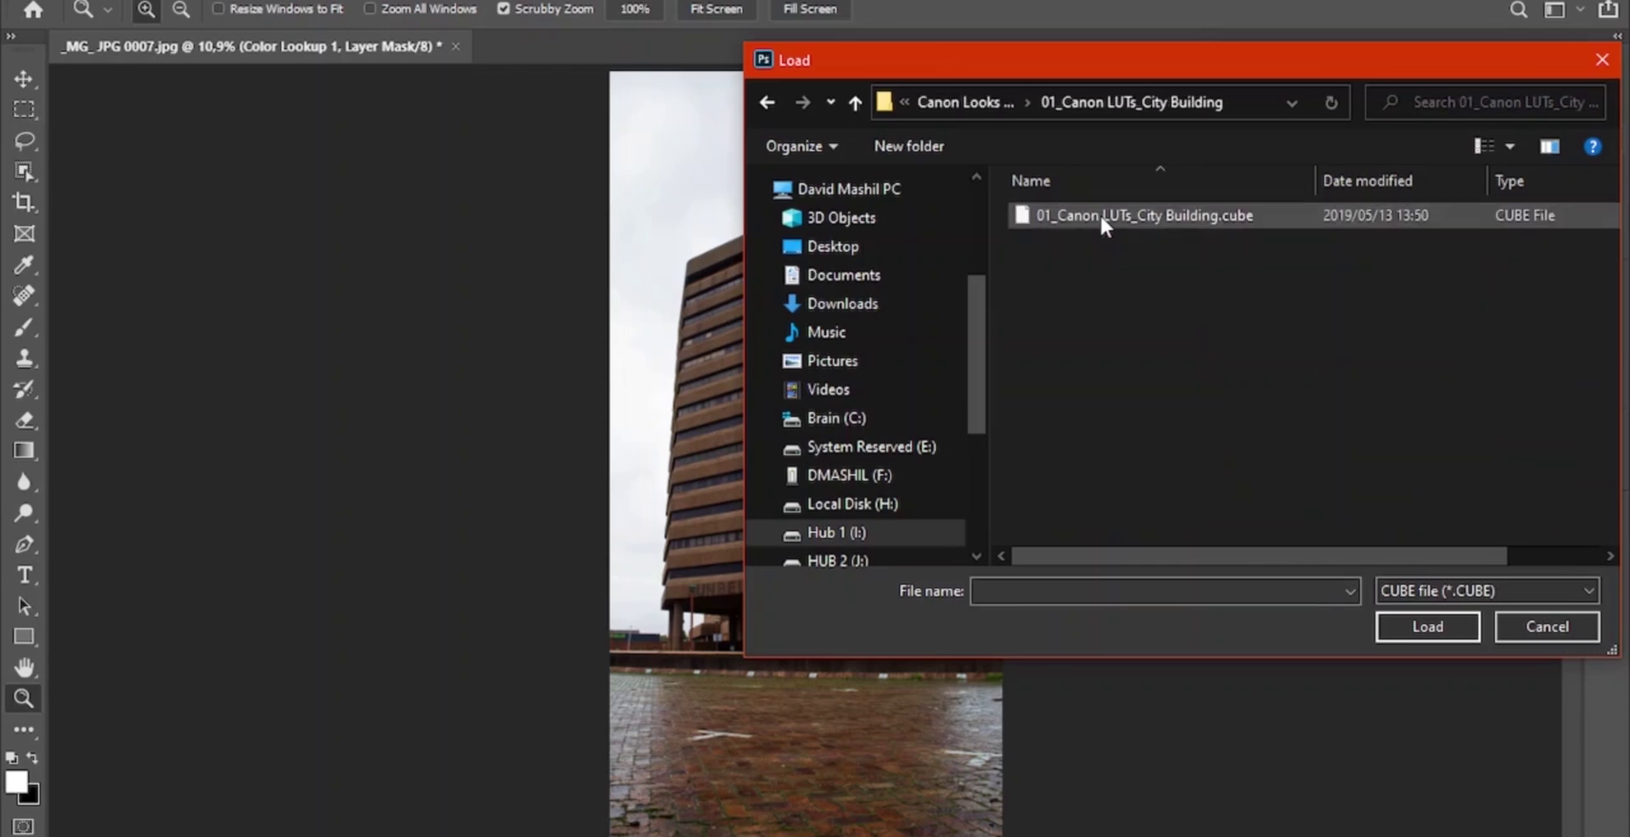
pyautogui.click(1095, 216)
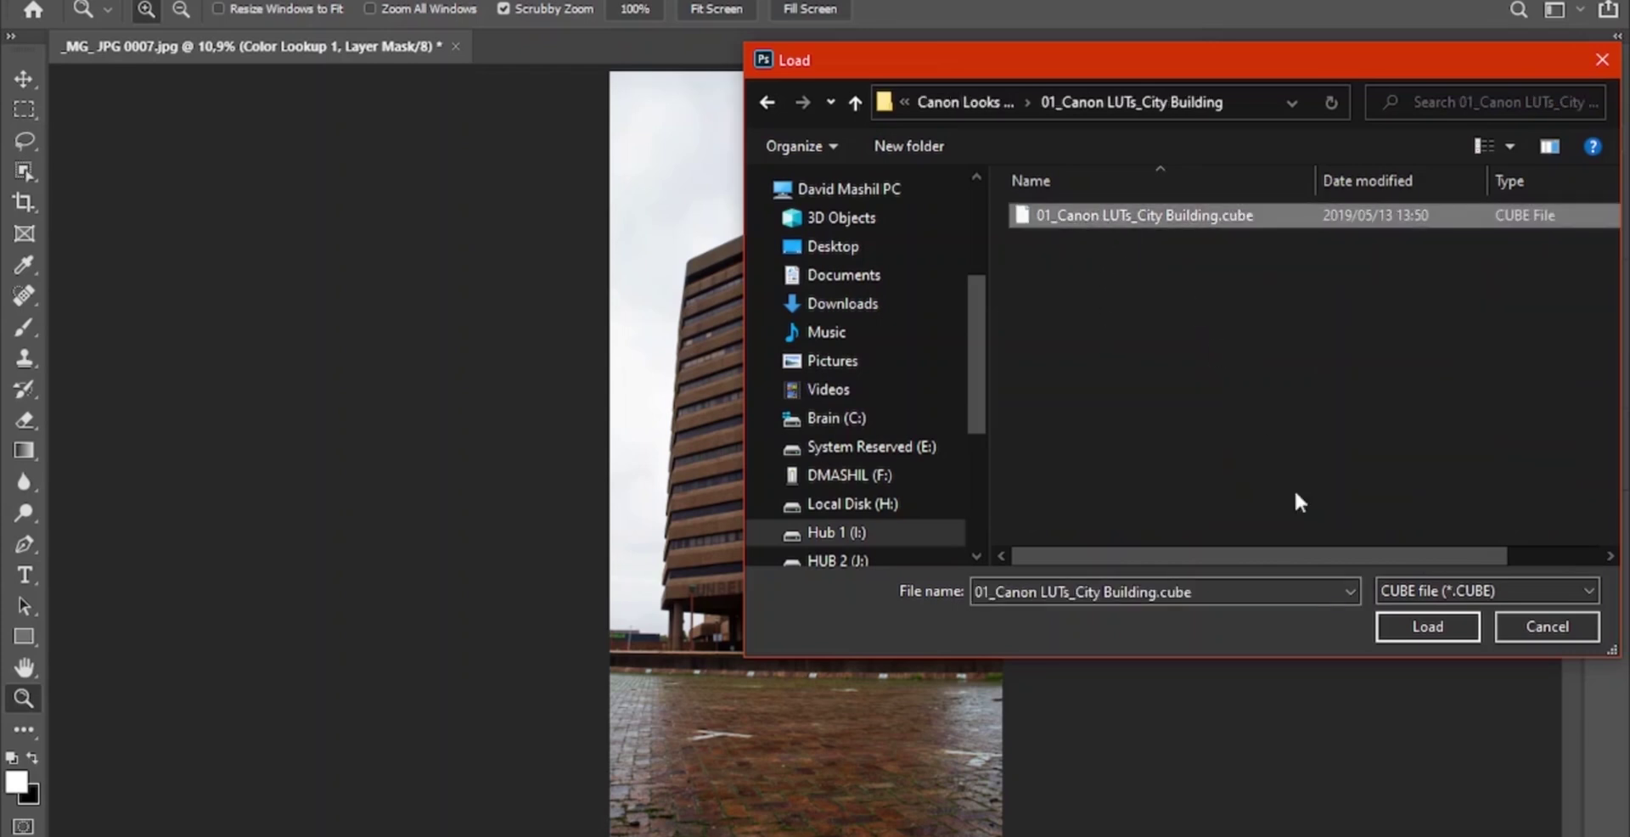
pyautogui.click(1390, 624)
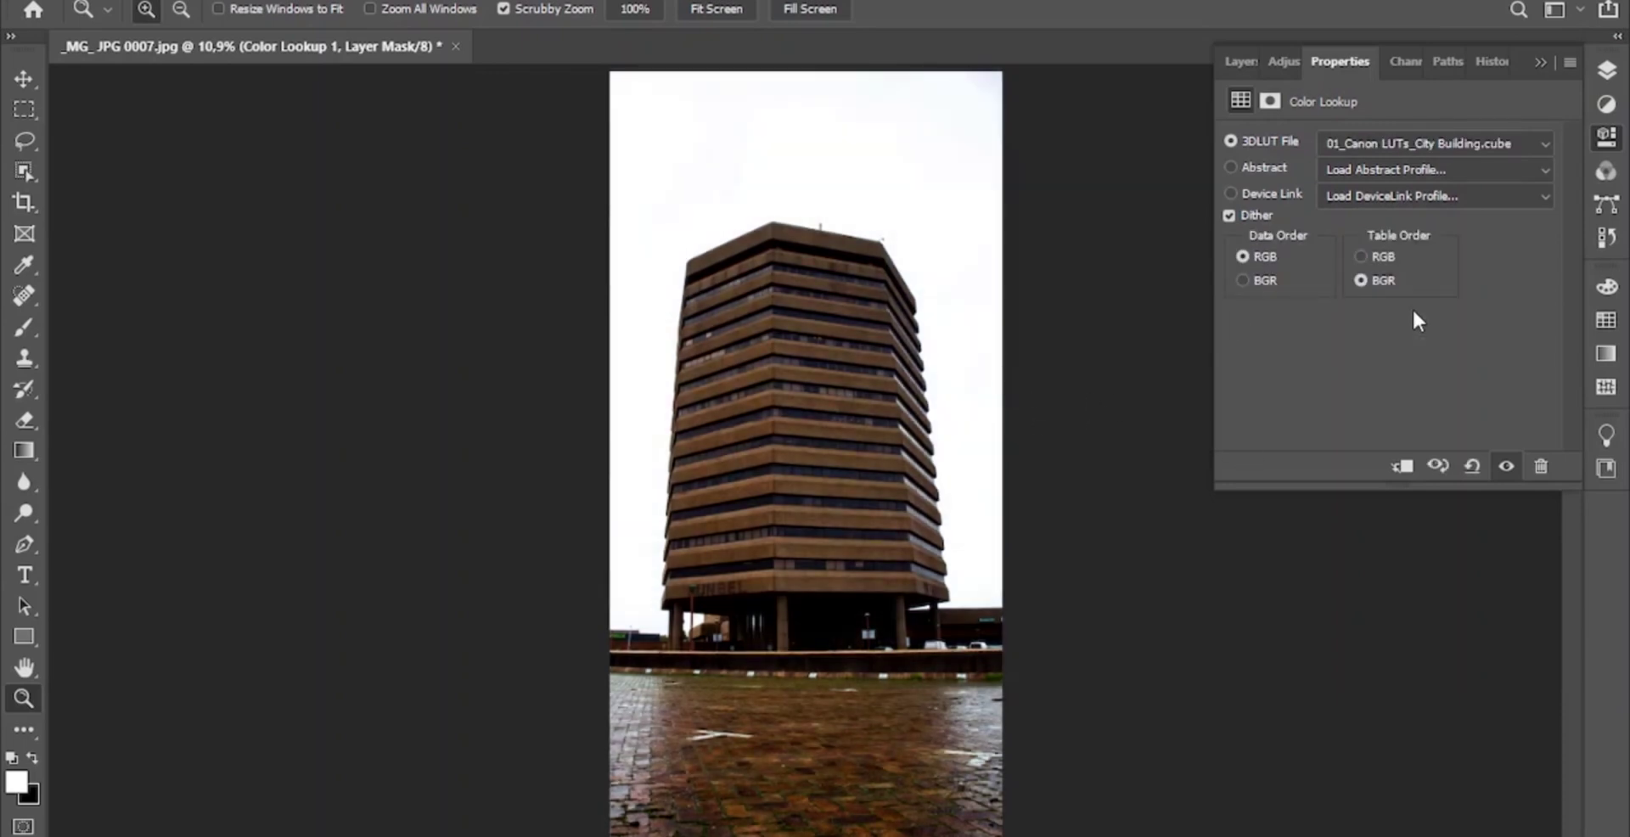
# - Lower the opacity and fill of the Color Lookup 1 layer to soften the LUT effect on the photo
pyautogui.click(1227, 61)
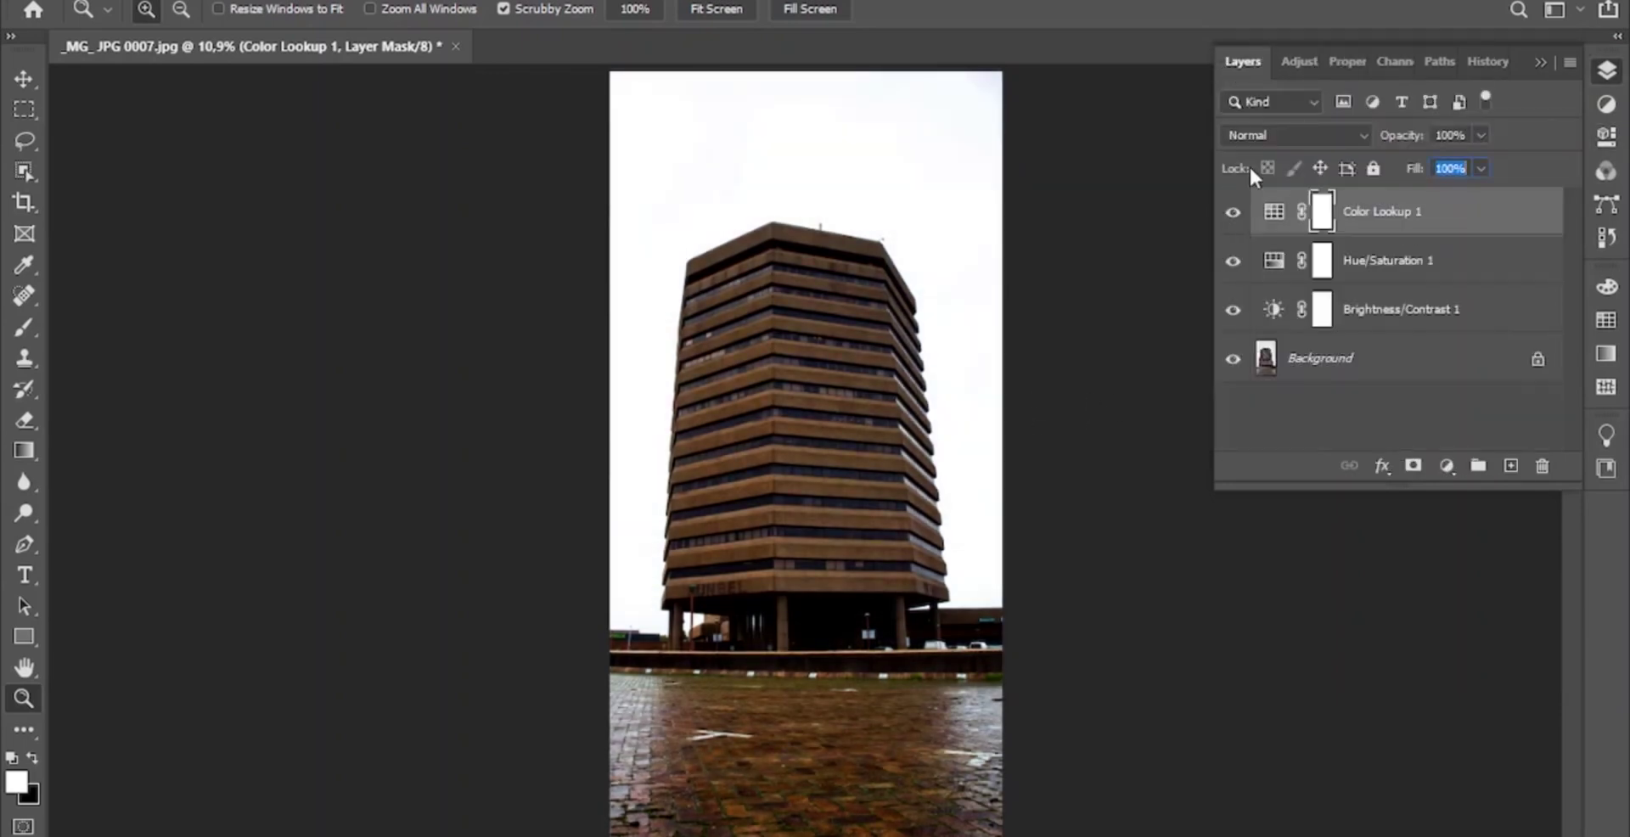
pyautogui.click(1271, 213)
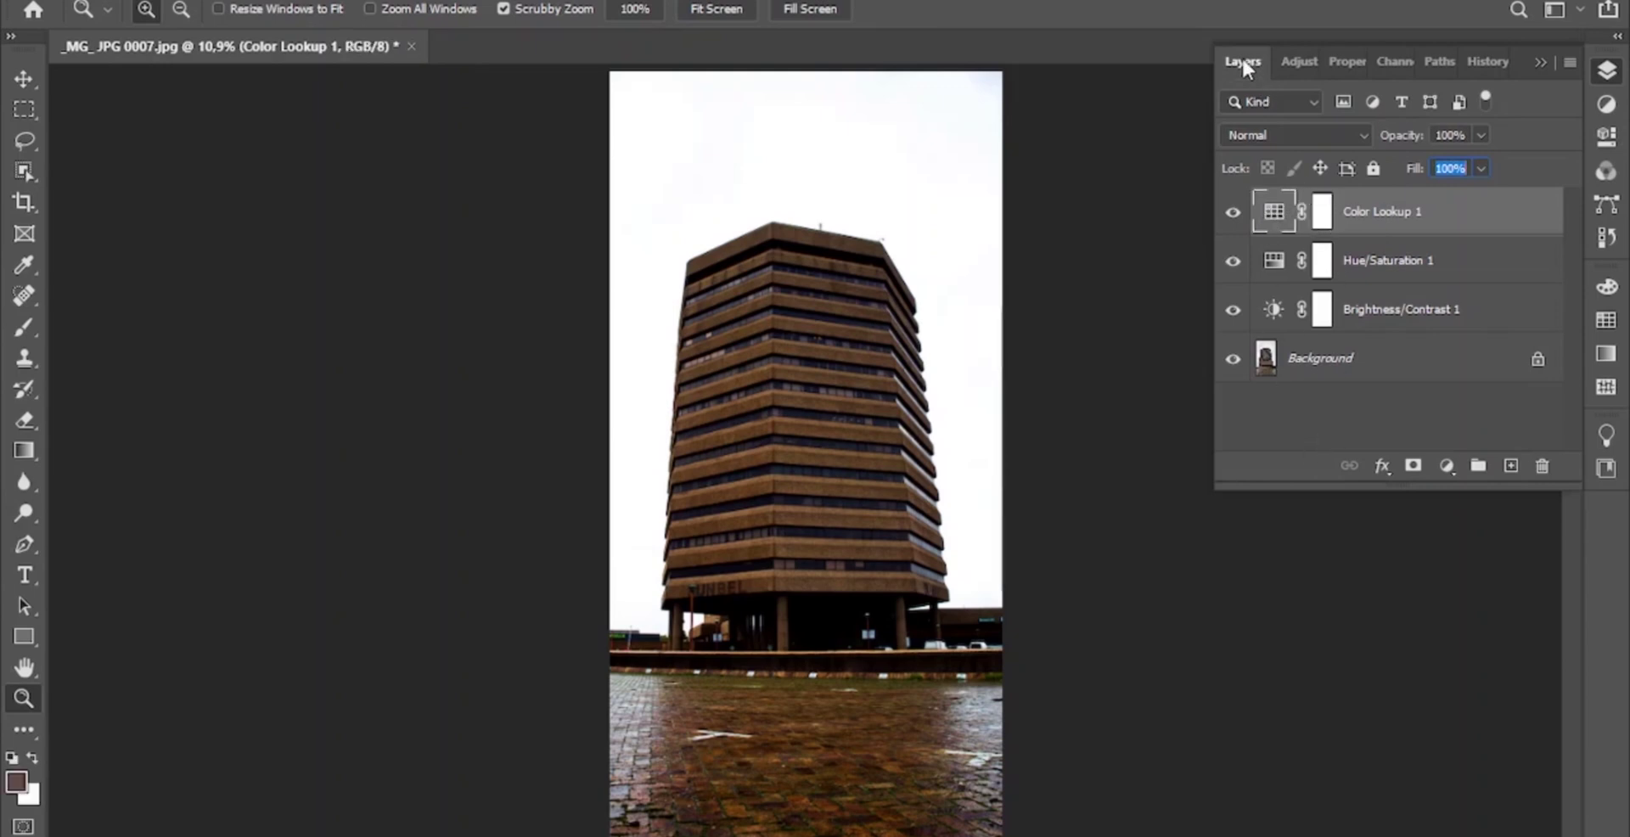
pyautogui.click(1241, 56)
pyautogui.click(1606, 70)
pyautogui.click(1276, 258)
pyautogui.click(1276, 211)
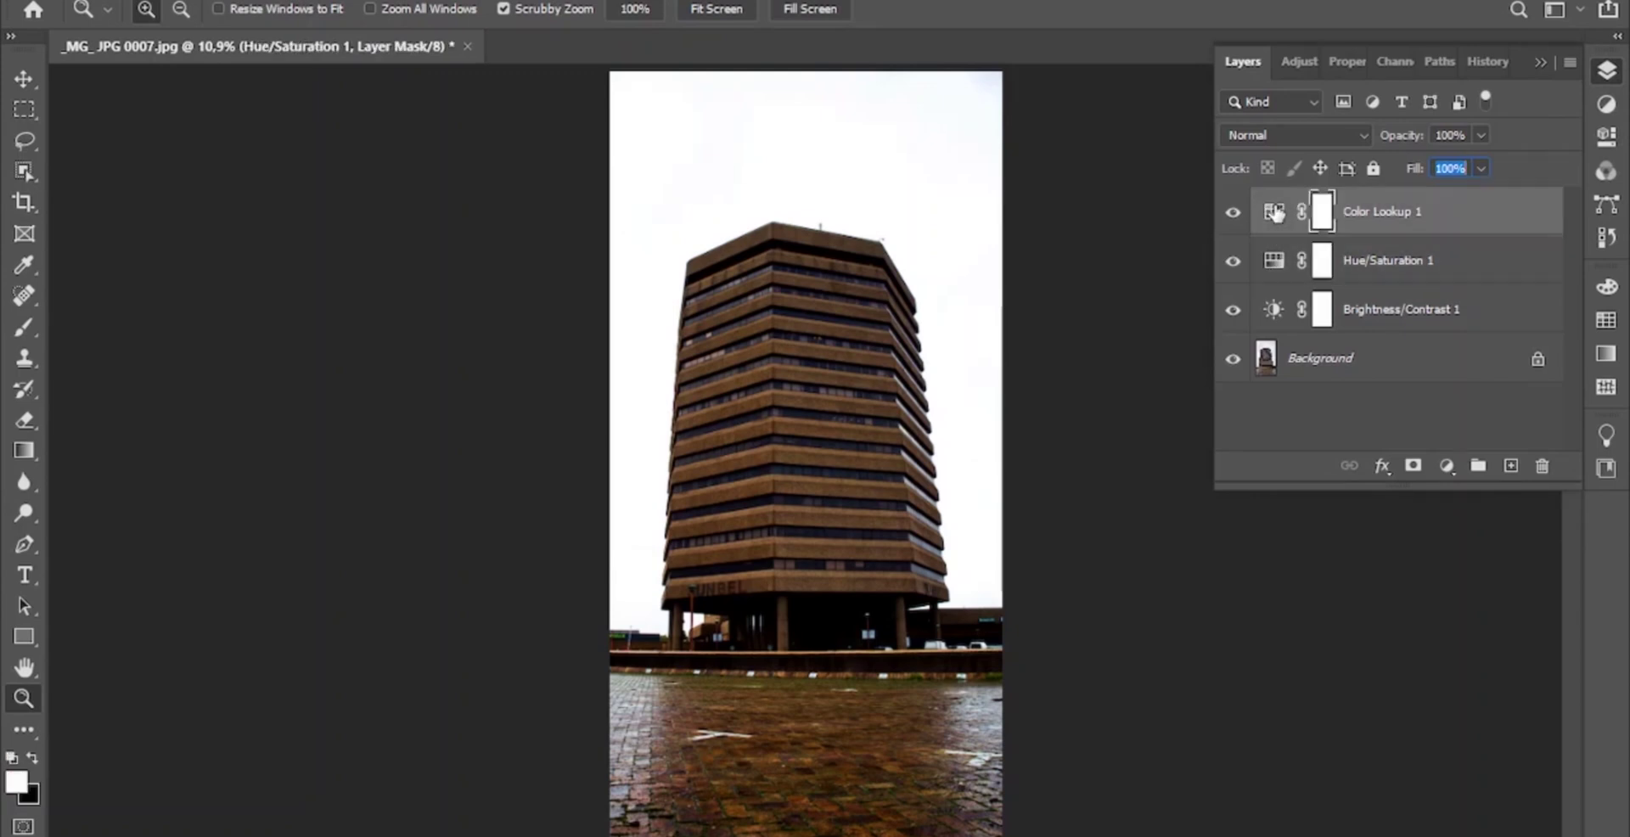
pyautogui.click(1275, 212)
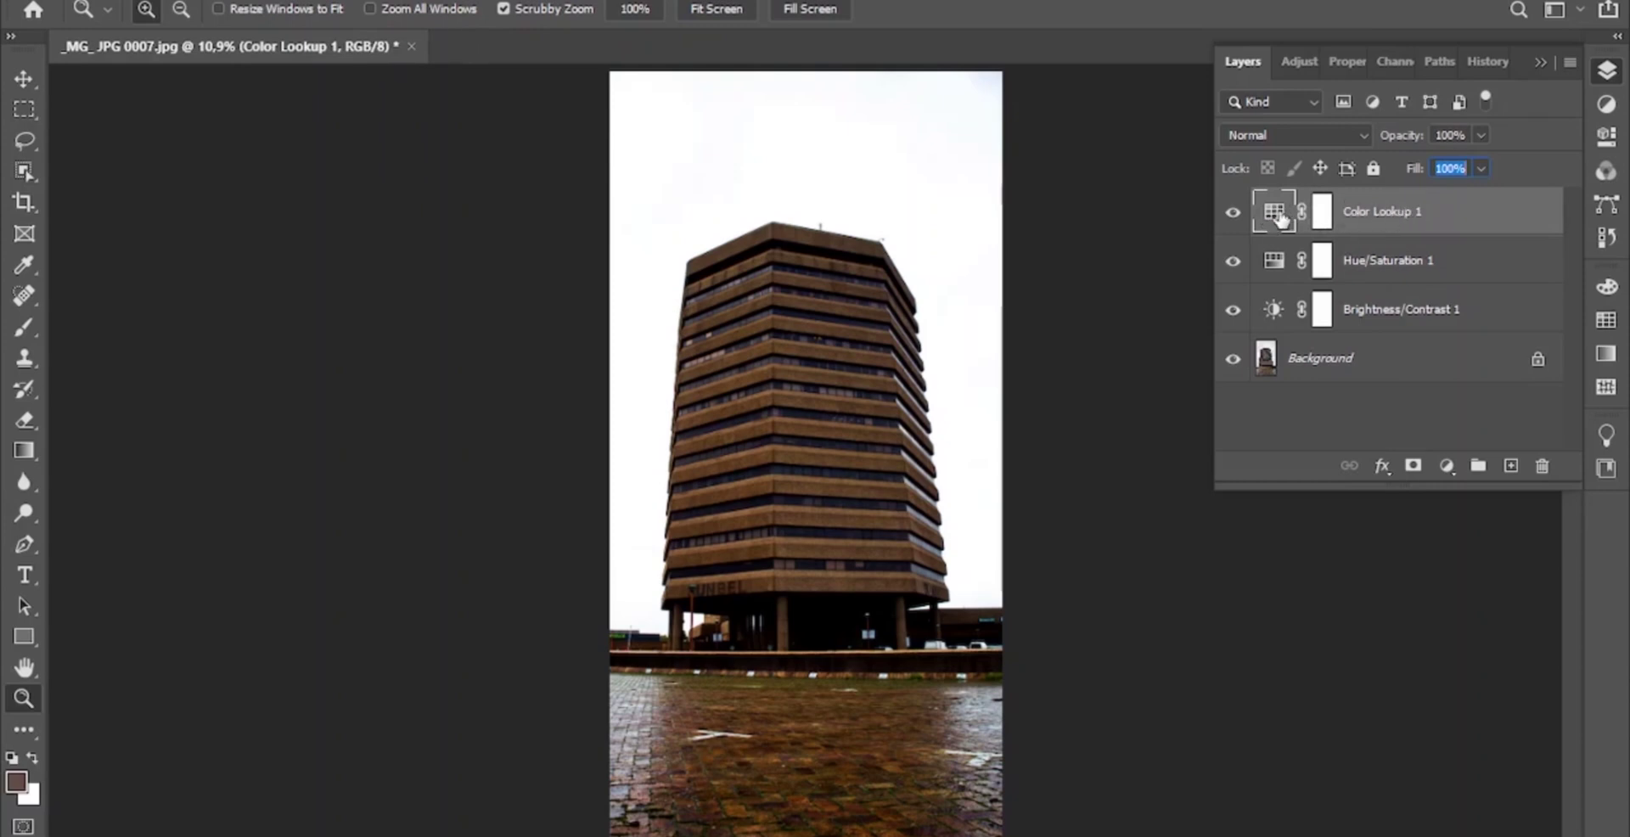
pyautogui.moveTo(1394, 140); pyautogui.dragTo(1326, 140)
pyautogui.click(1416, 169)
pyautogui.moveTo(1416, 170); pyautogui.dragTo(1380, 169)
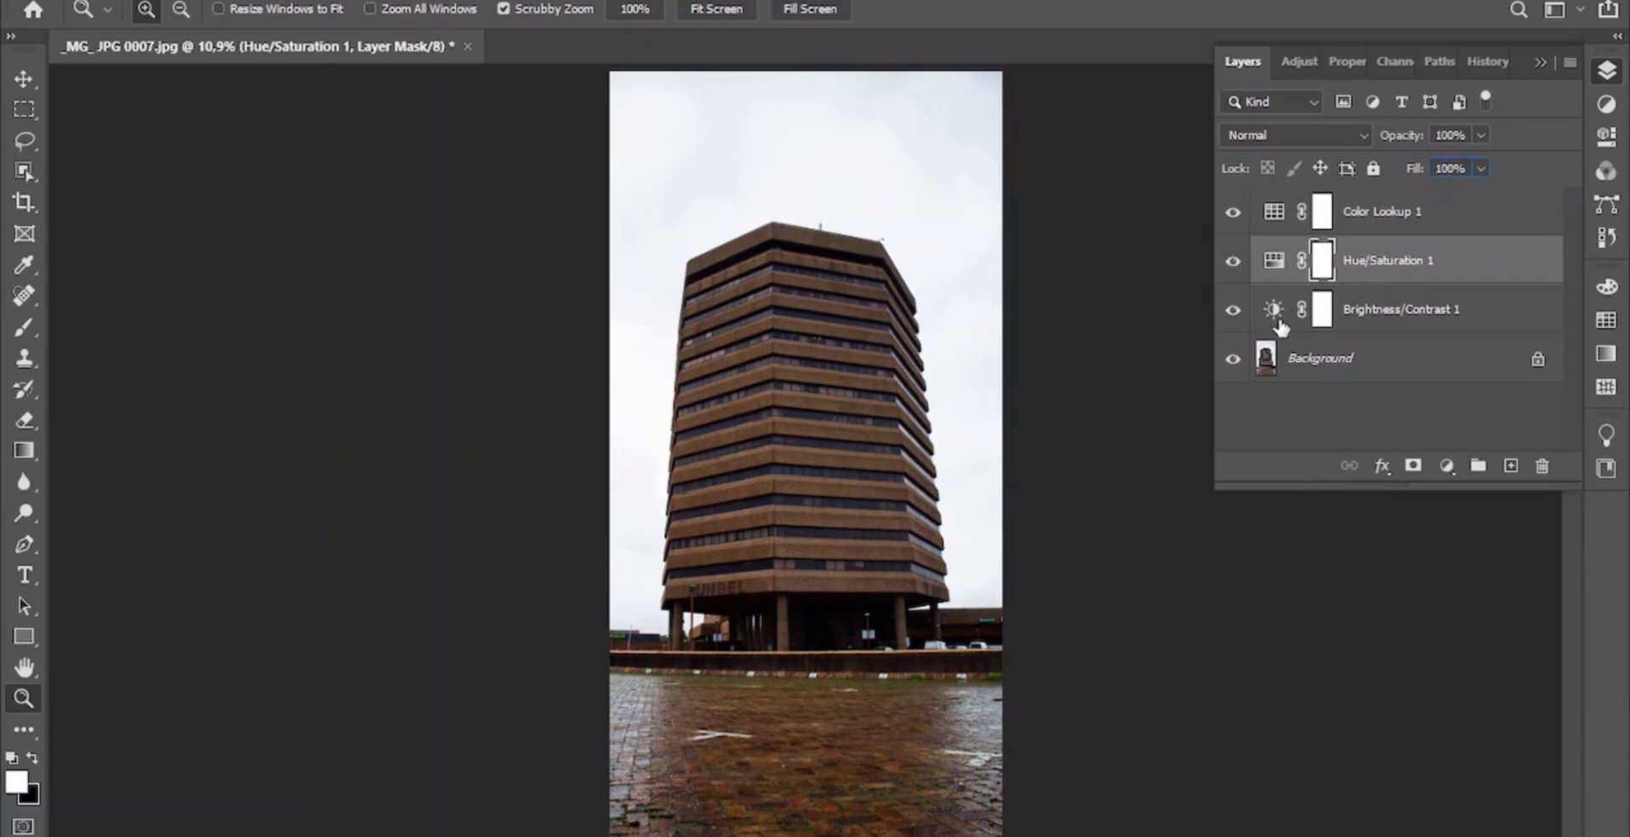
pyautogui.click(1541, 59)
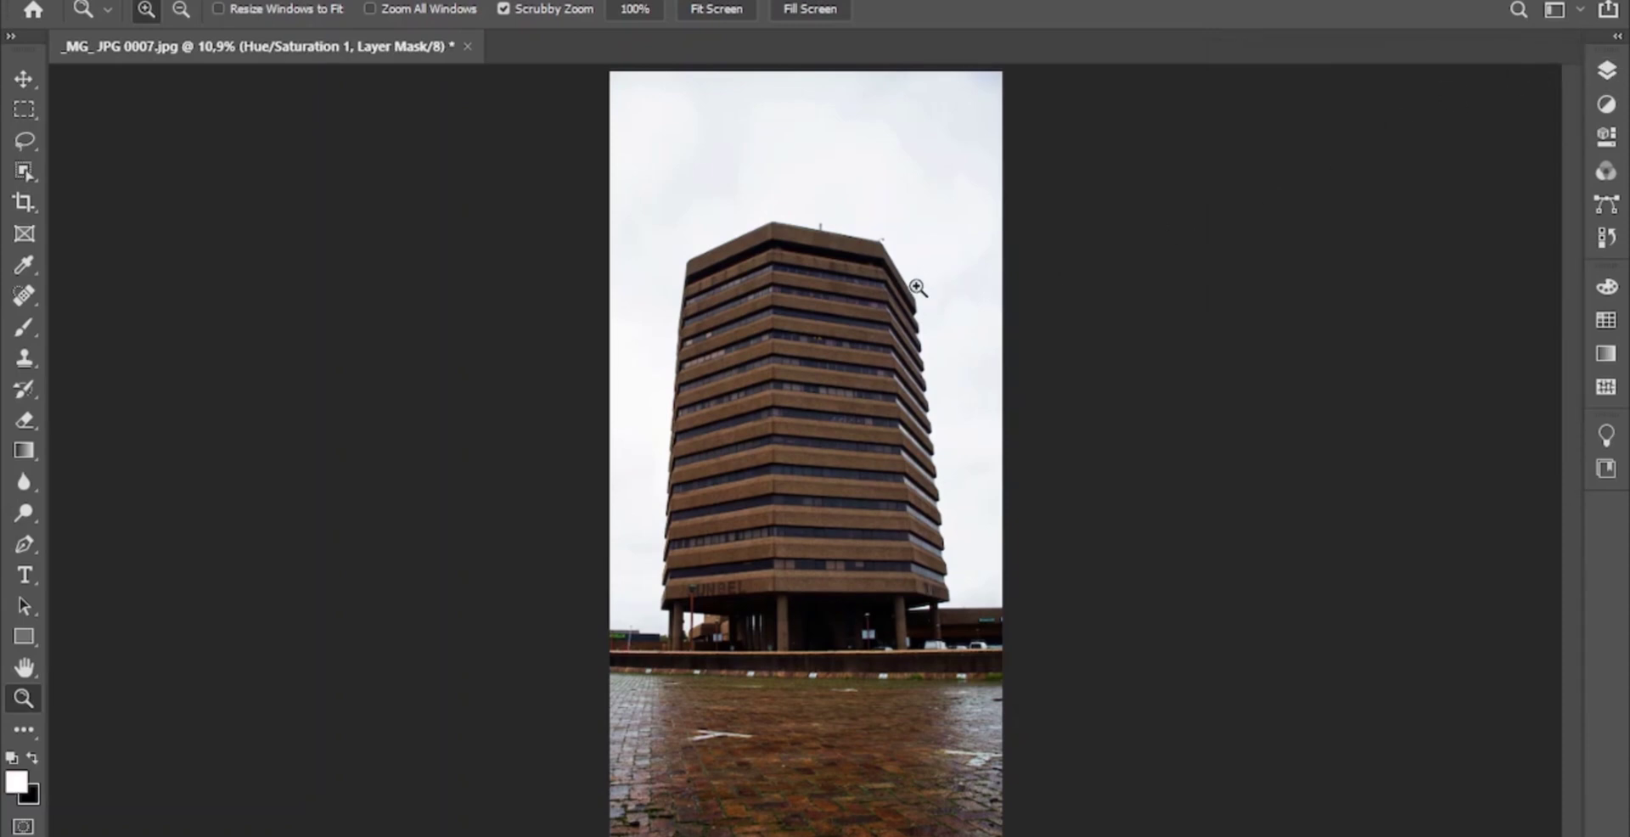
# - Save the edited photo on the computer as a JPEG at quality 12, replacing _MG_ JPG 0007.jpg, and close the document
pyautogui.click(715, 9)
pyautogui.click(65, 2)
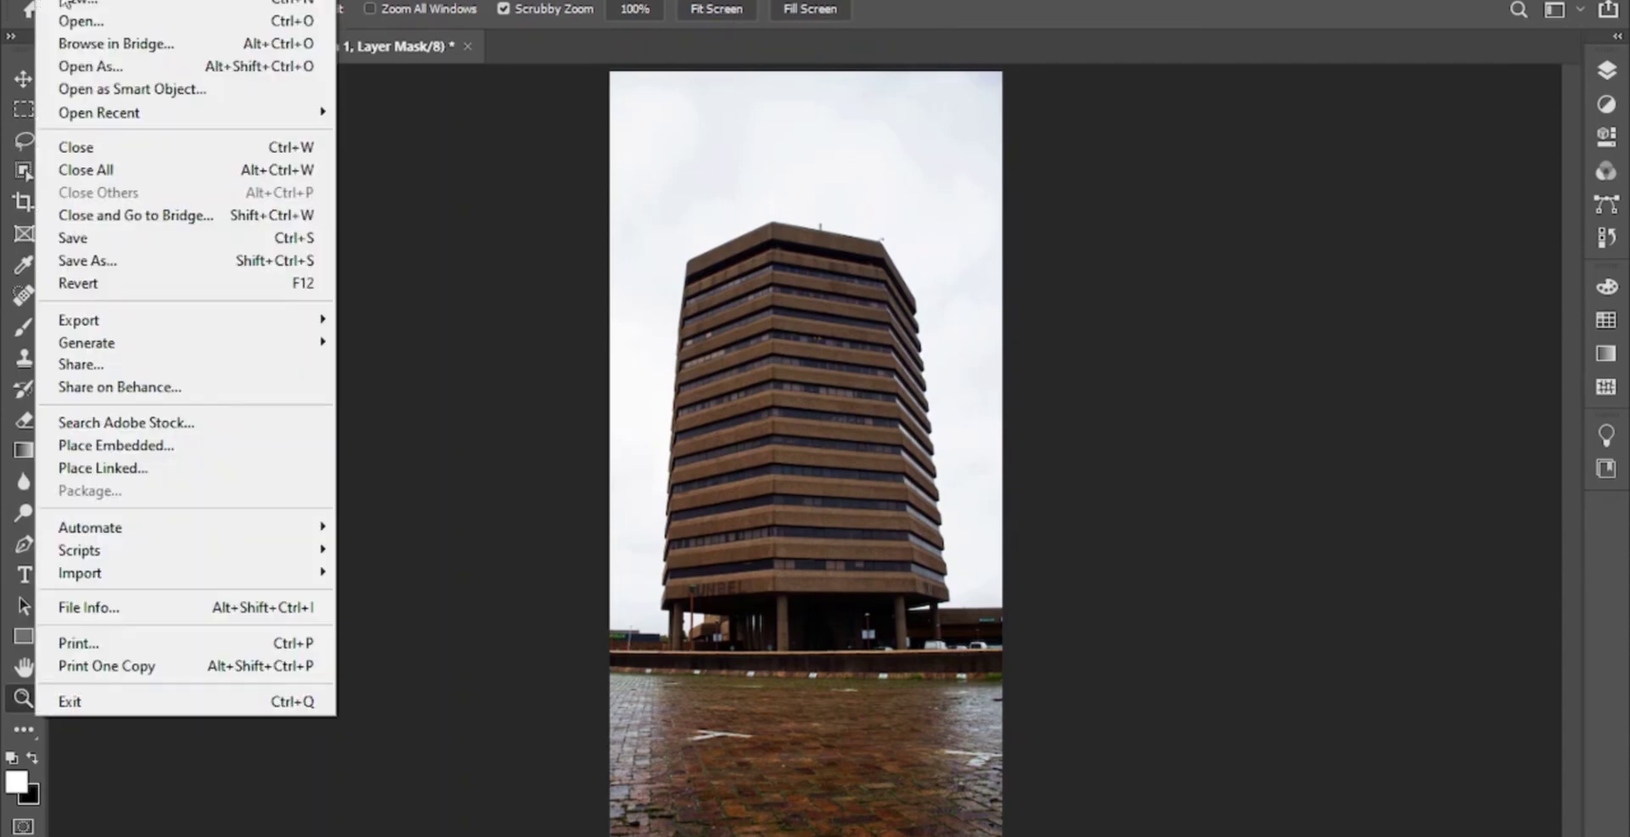
pyautogui.click(110, 261)
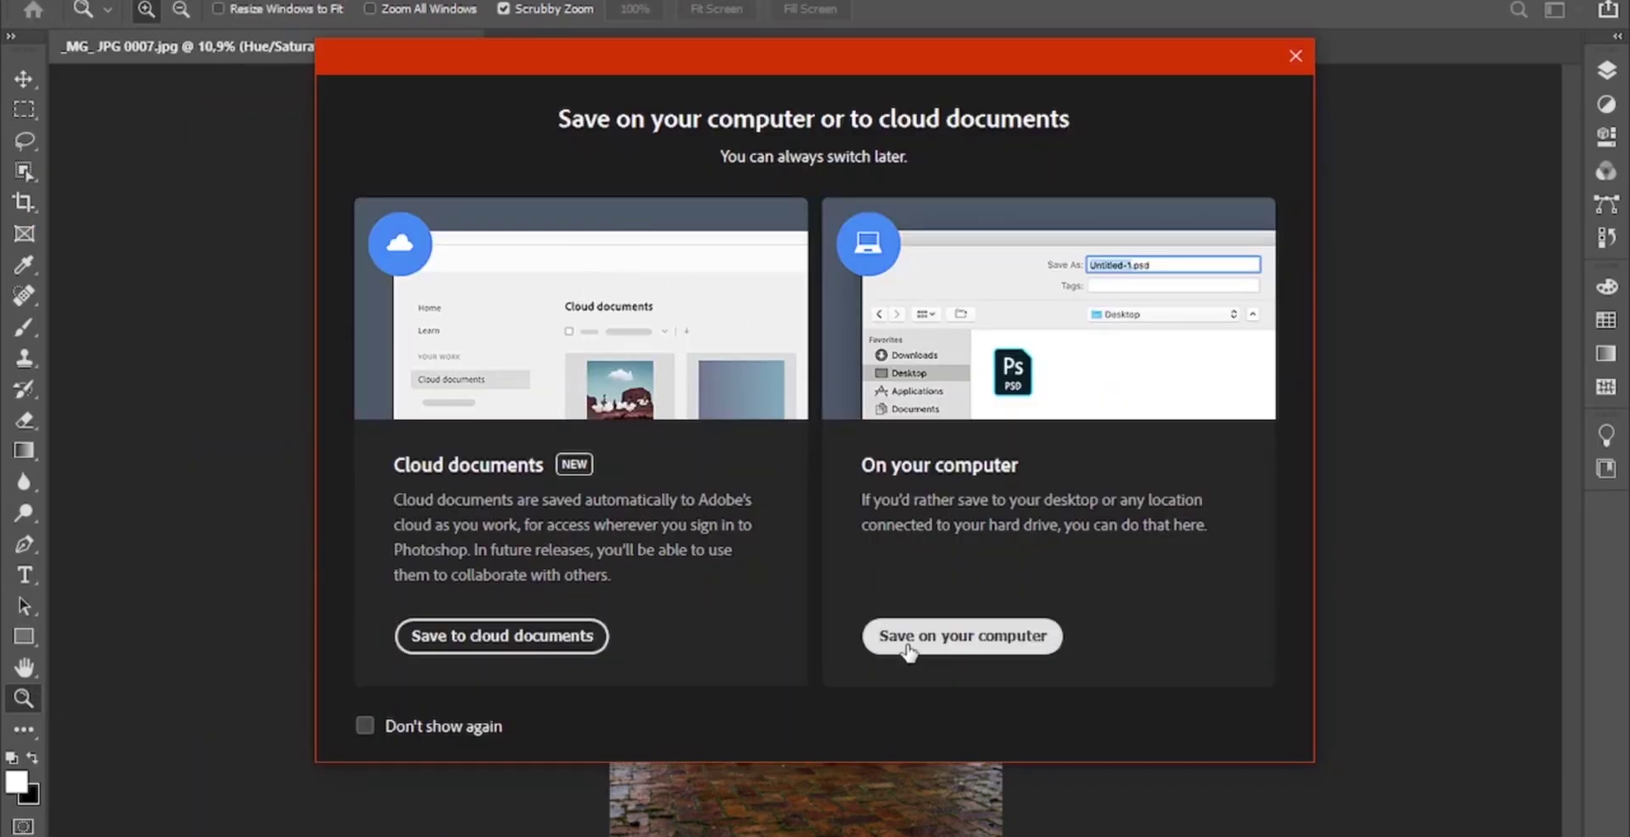
pyautogui.click(905, 647)
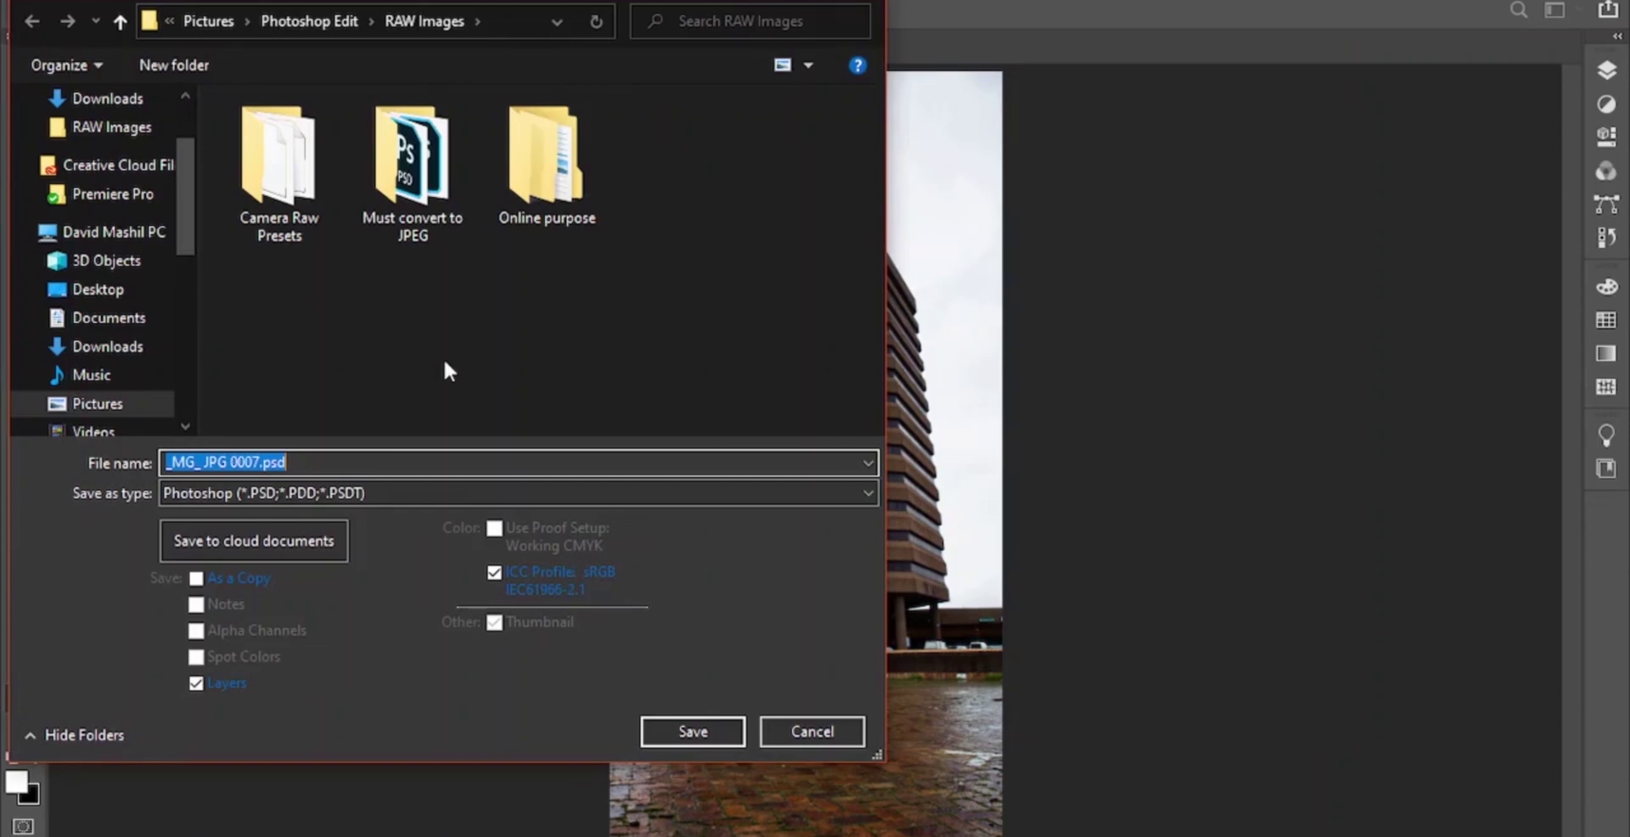
pyautogui.click(331, 493)
pyautogui.click(212, 255)
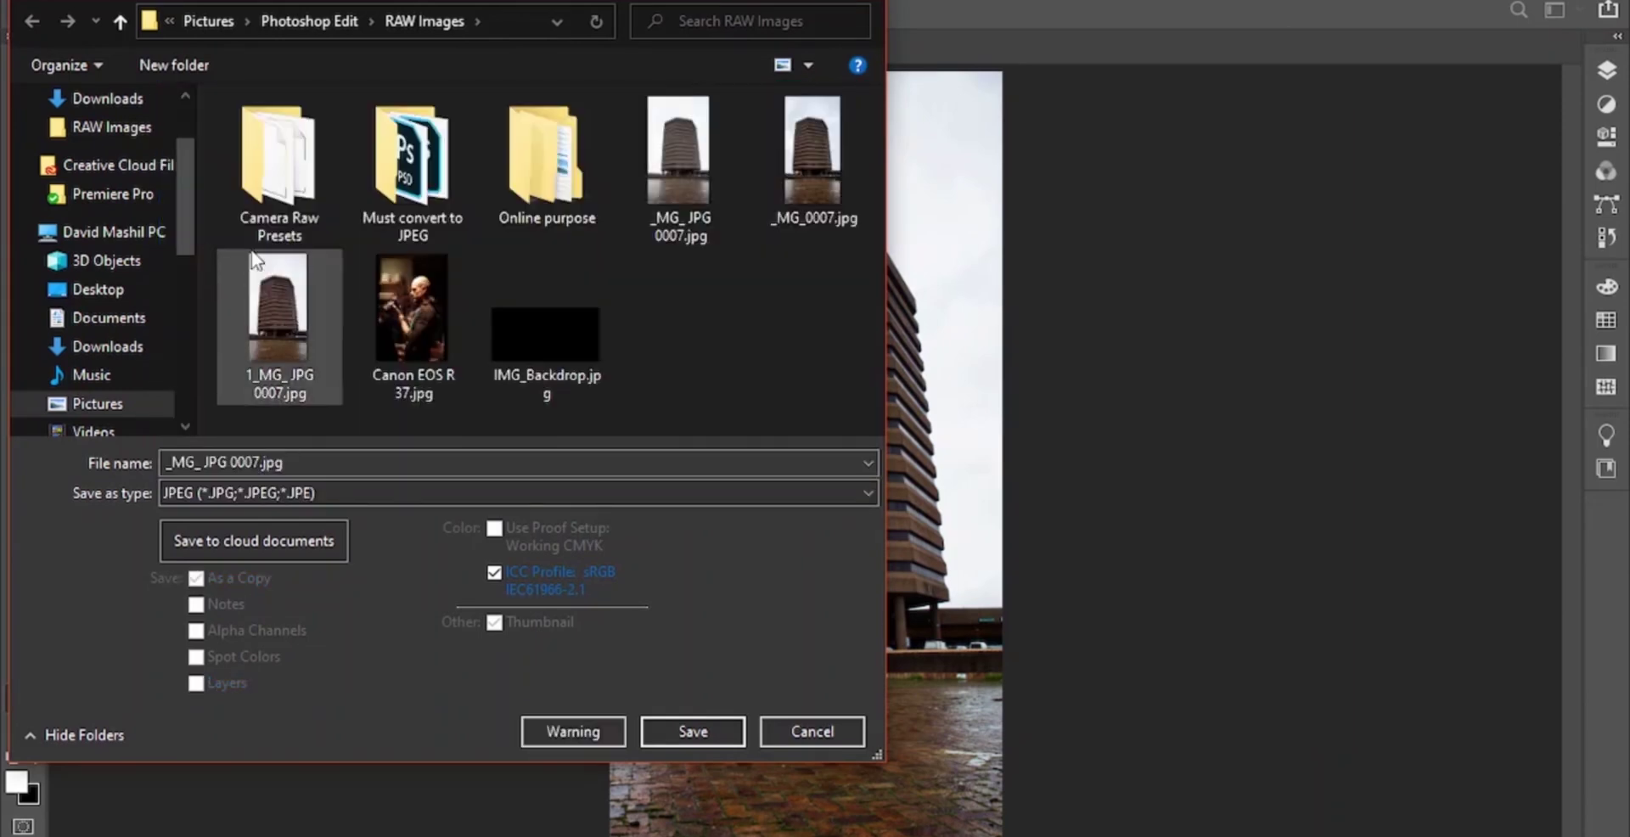
pyautogui.click(666, 731)
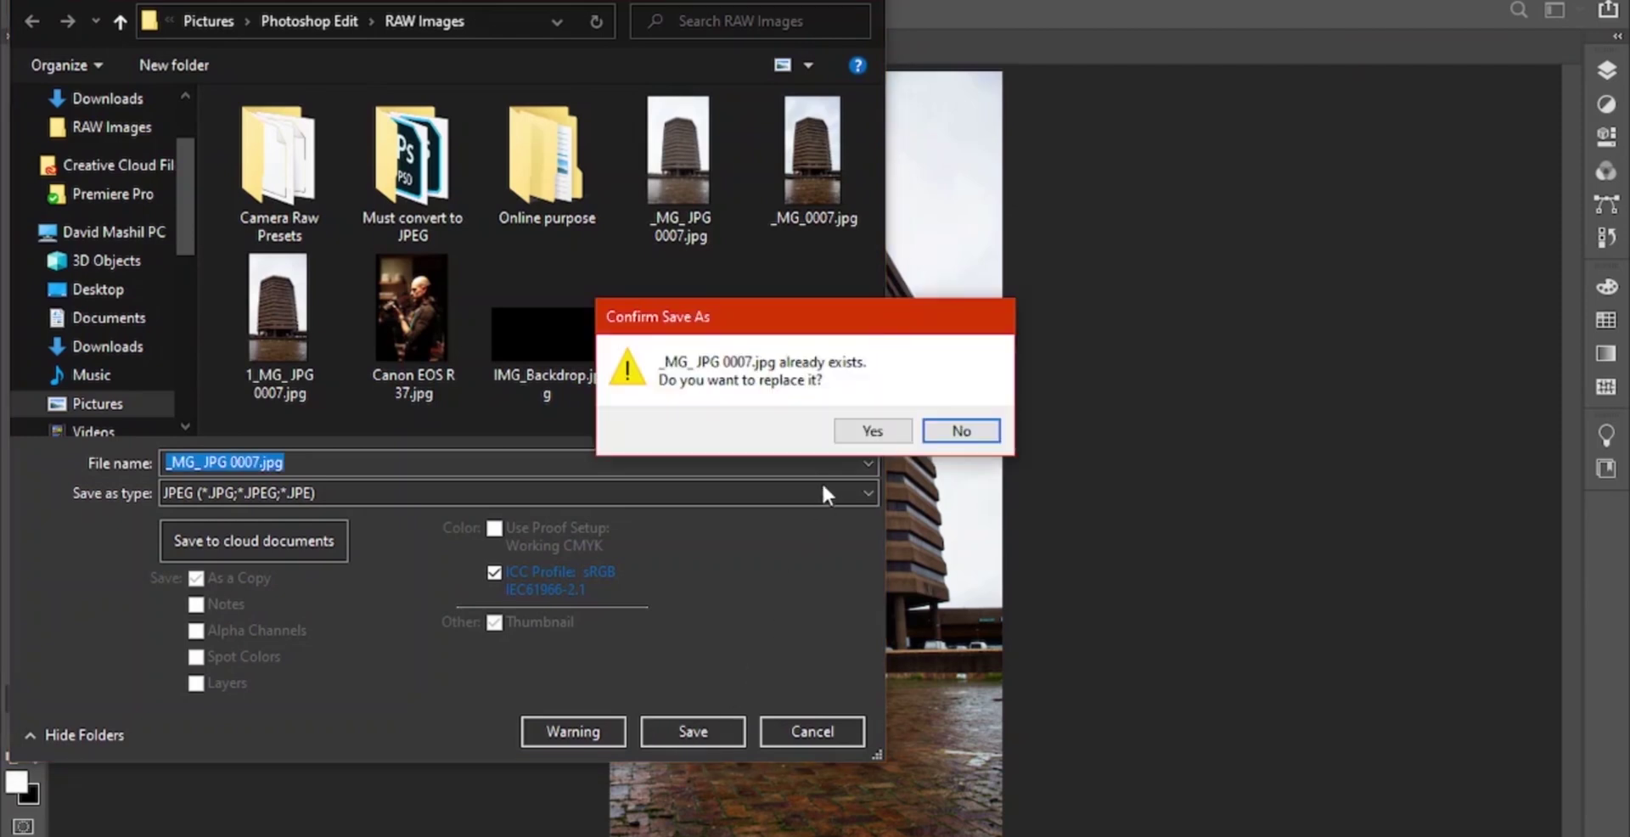
pyautogui.click(876, 429)
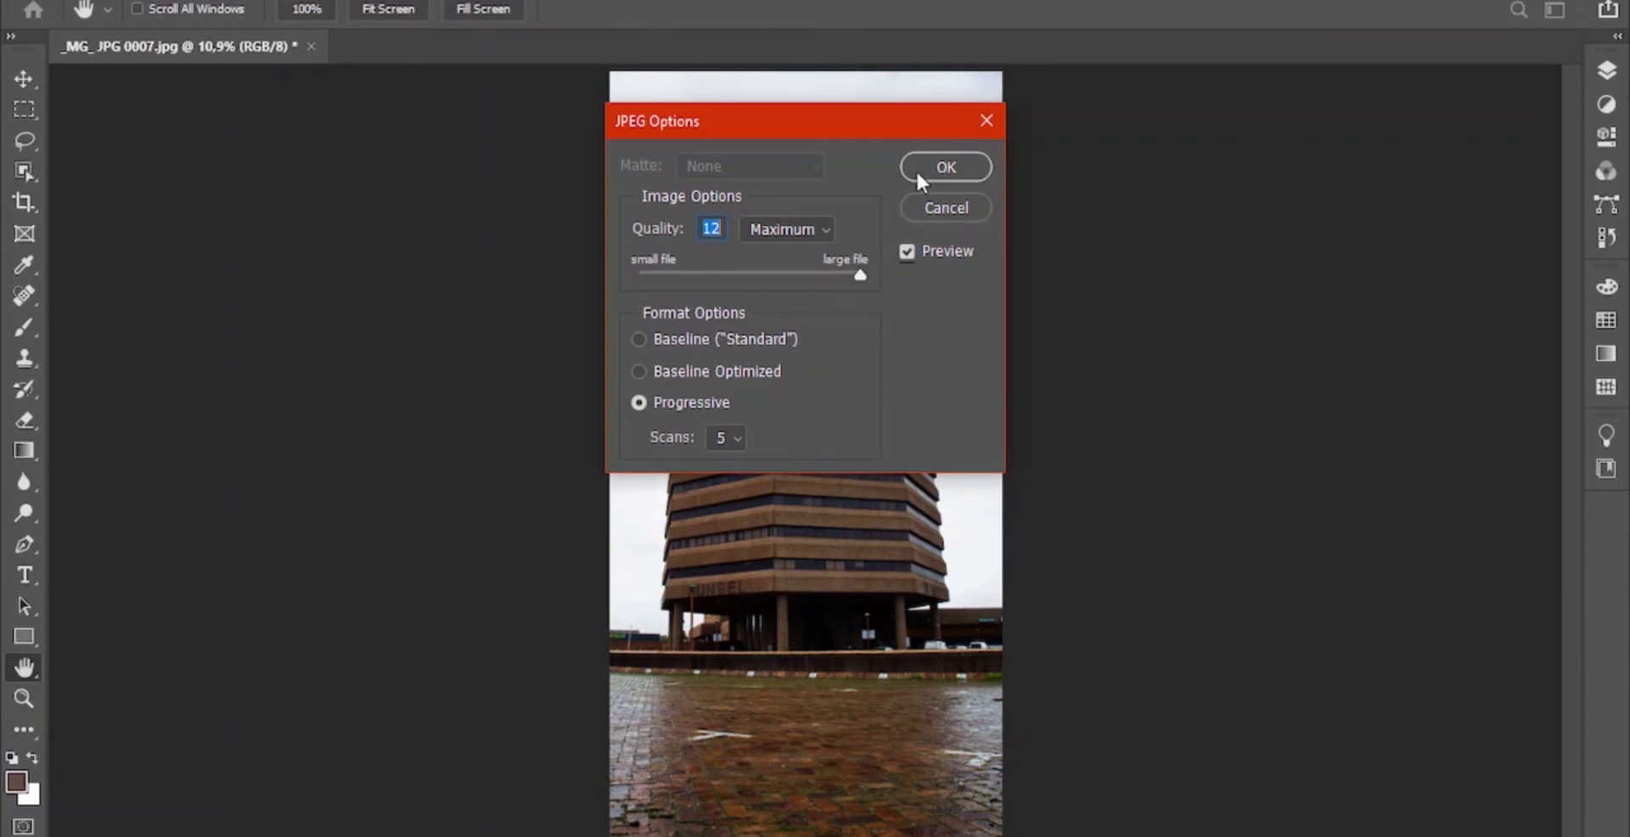
pyautogui.click(924, 170)
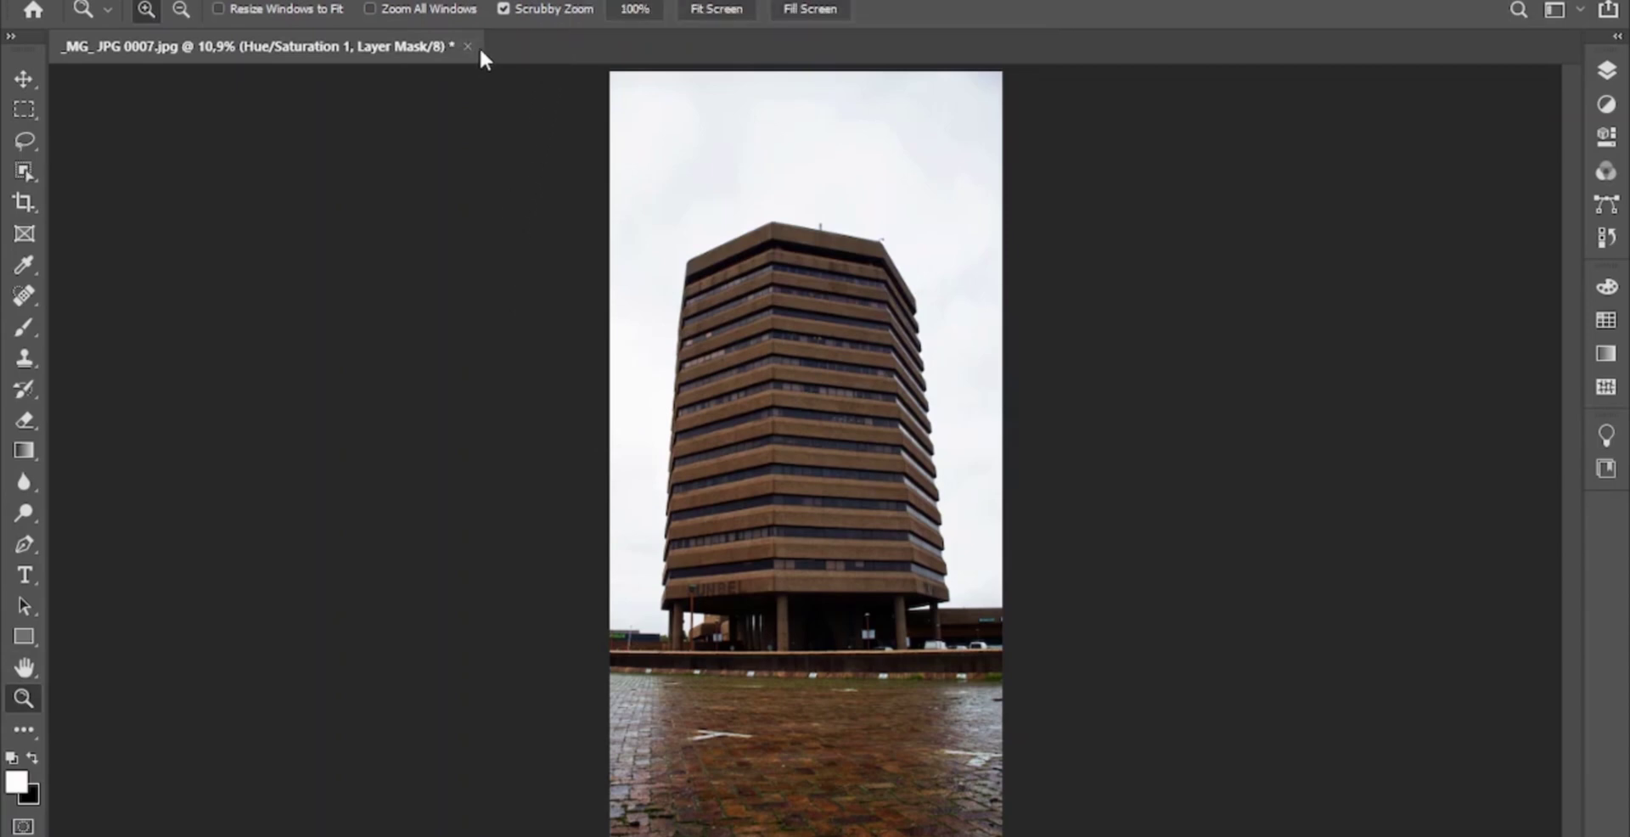
pyautogui.click(468, 46)
pyautogui.click(813, 325)
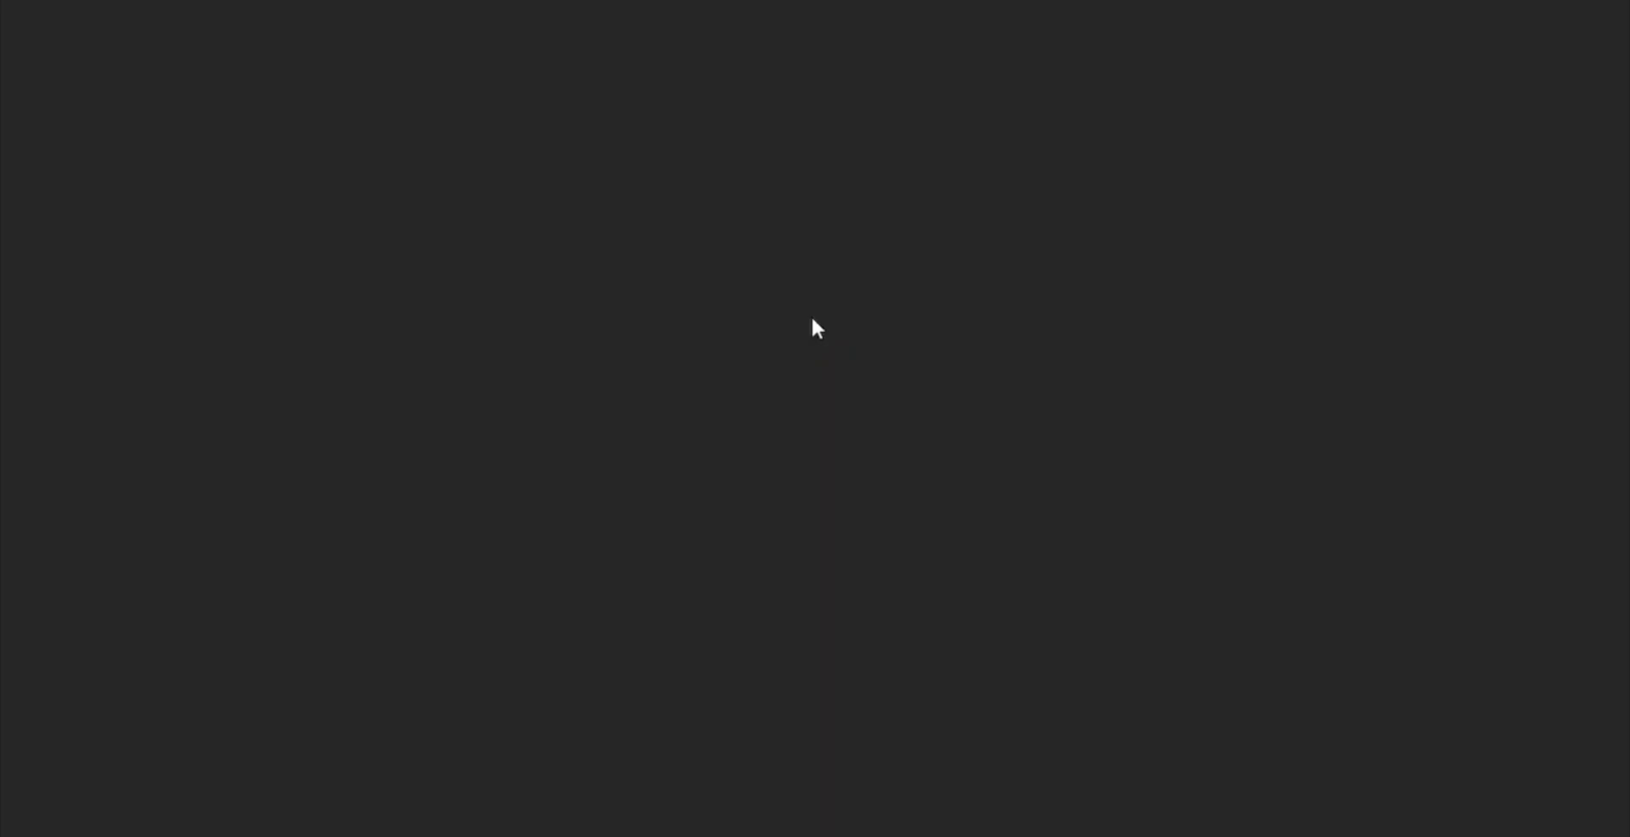
# - Open the raw photo _MG_0007.CR3 from the RAW Images folder in Camera Raw
pyautogui.hotkey('ctrl', 'o')
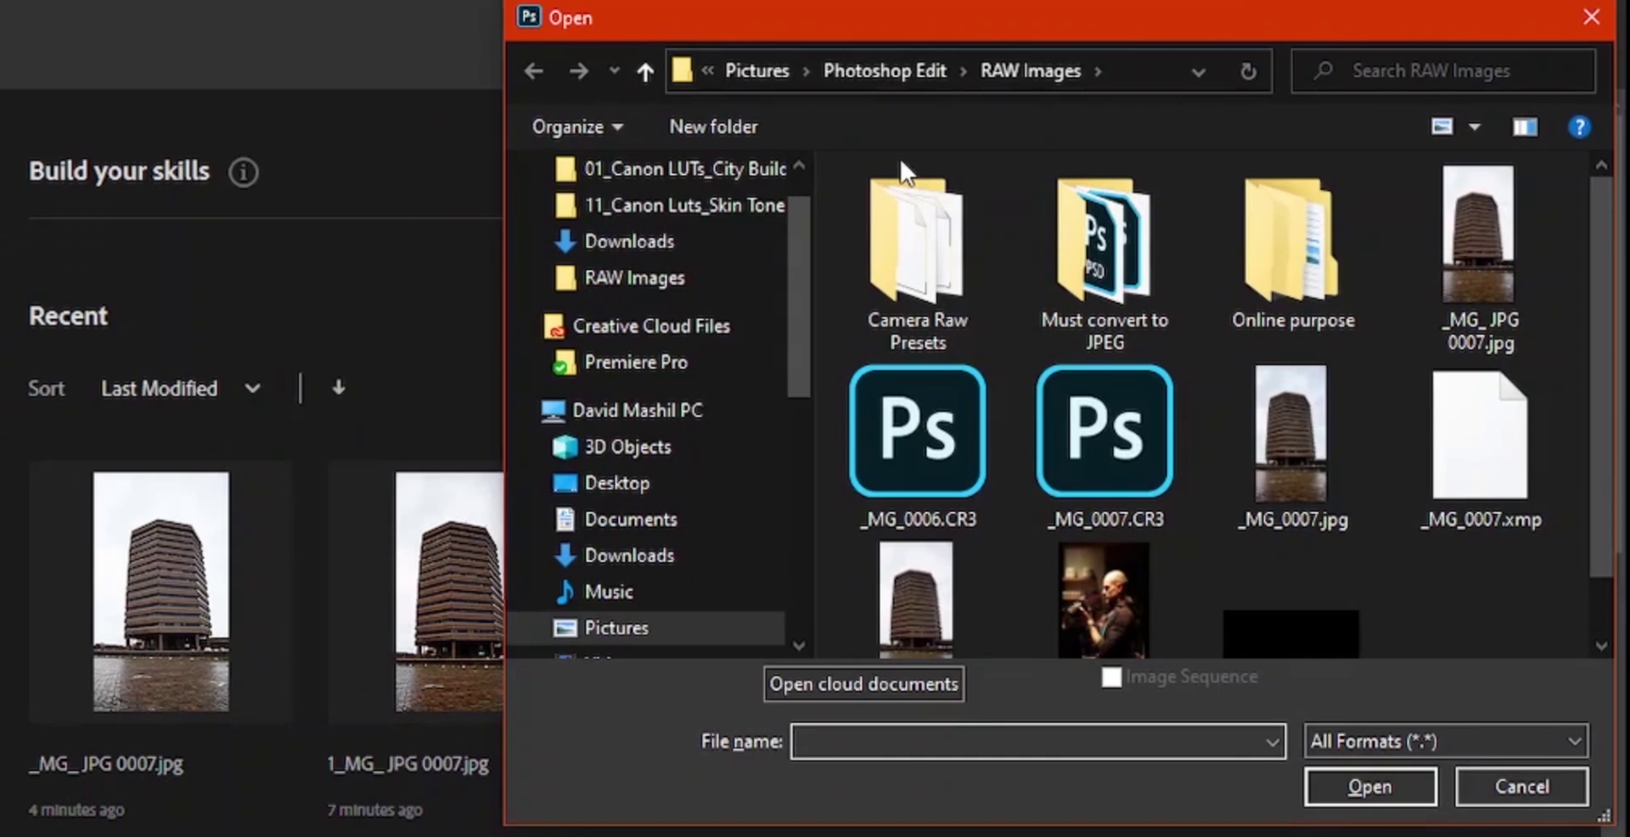
pyautogui.scroll(-1, 1407, 491)
pyautogui.scroll(1, 1408, 491)
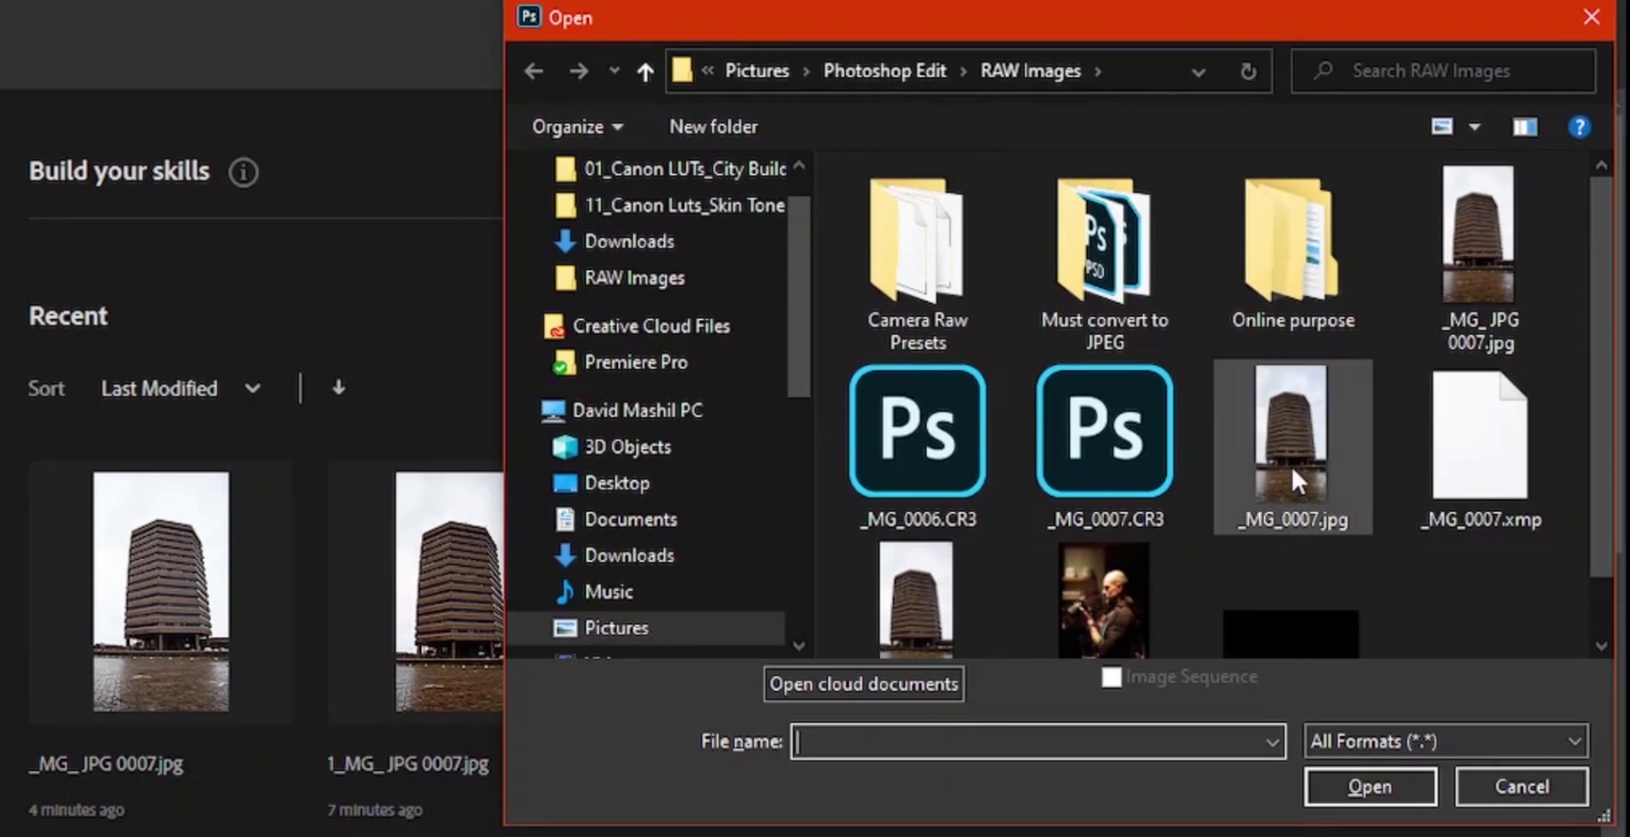
pyautogui.scroll(-1, 1290, 464)
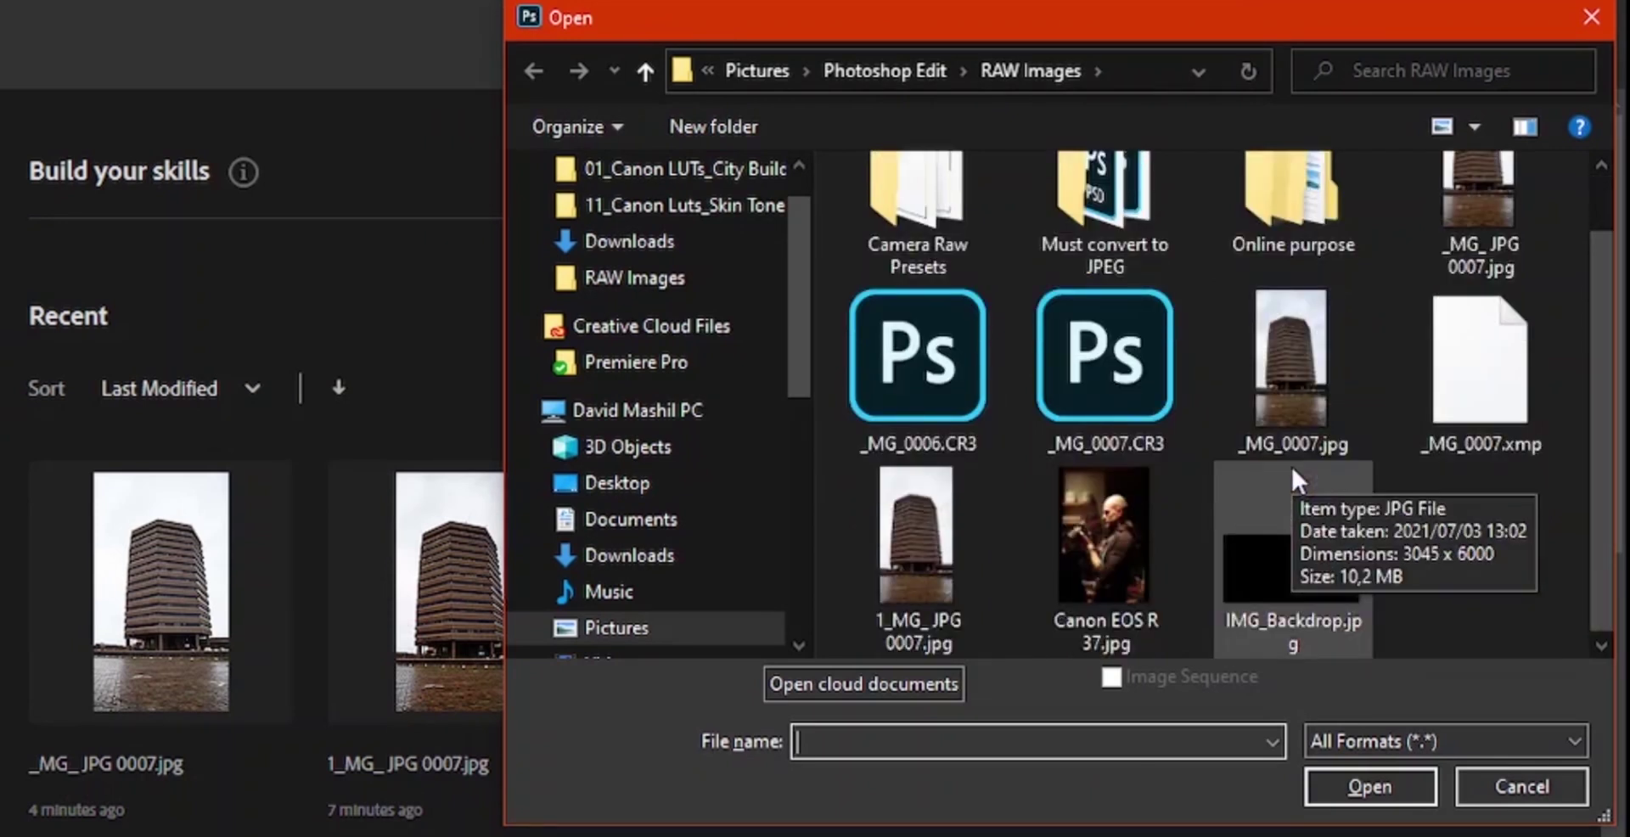
pyautogui.click(1458, 361)
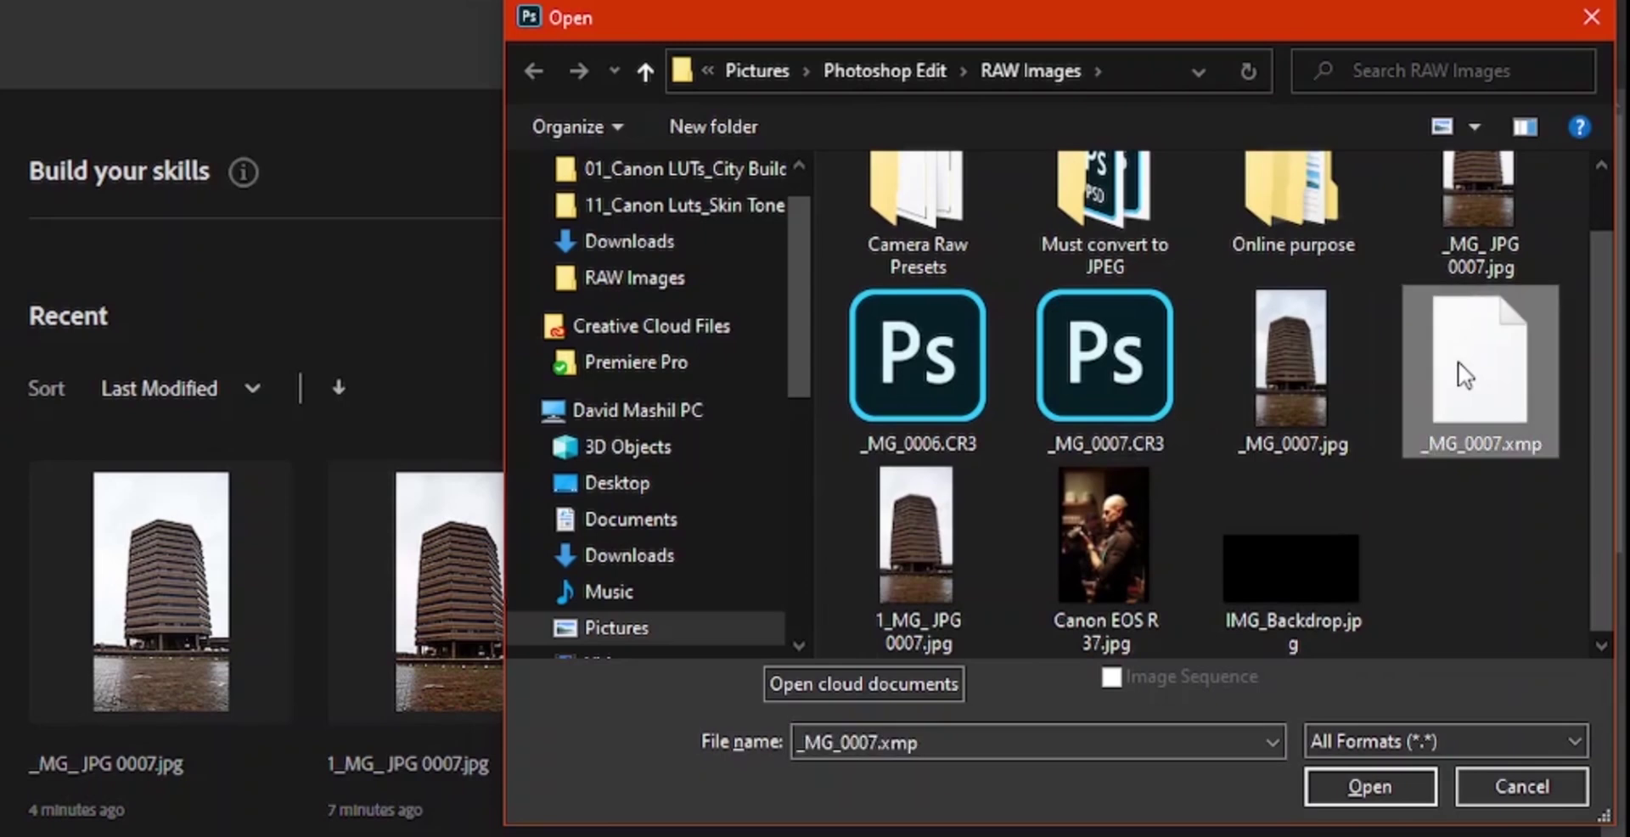
pyautogui.doubleClick(1458, 361)
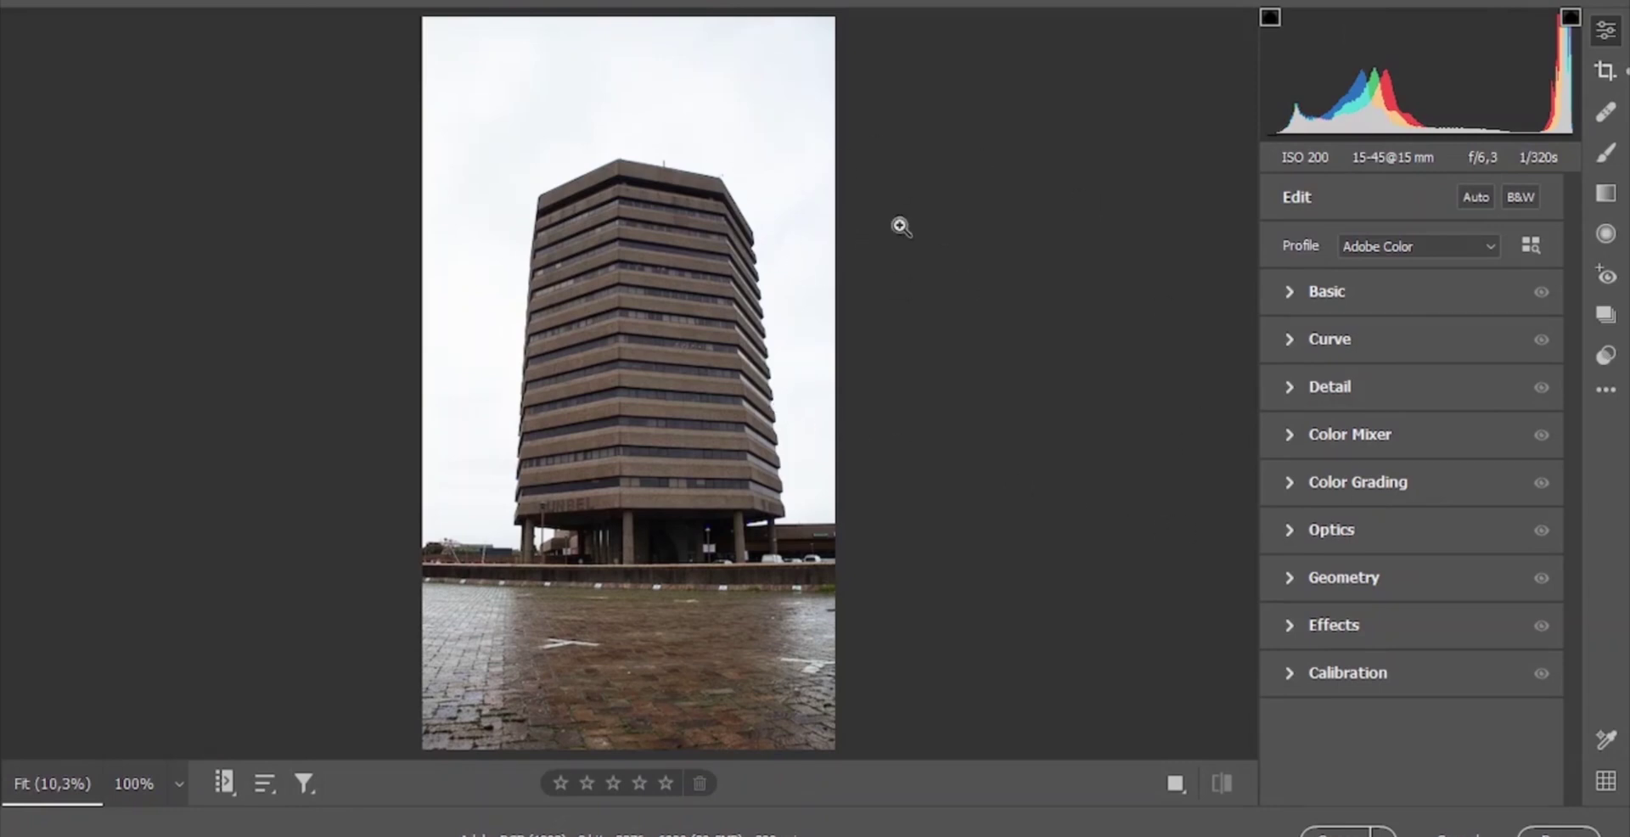
# - Set the raw photo's basic adjustments to Contrast +35, Highlights -60 and Dehaze +25
pyautogui.click(1287, 291)
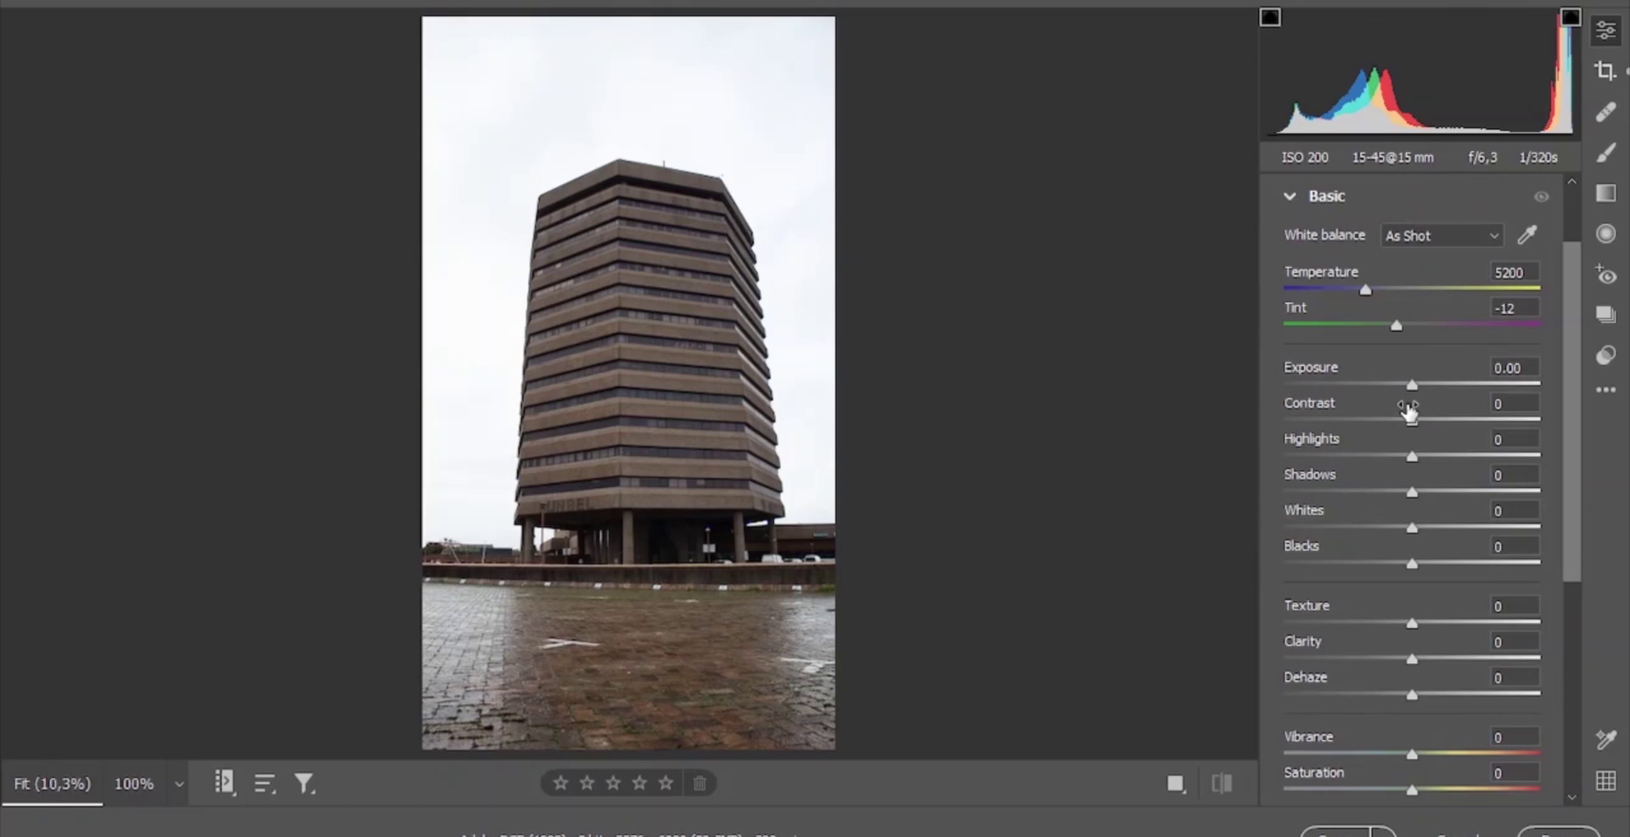
pyautogui.moveTo(1410, 413); pyautogui.dragTo(1352, 443)
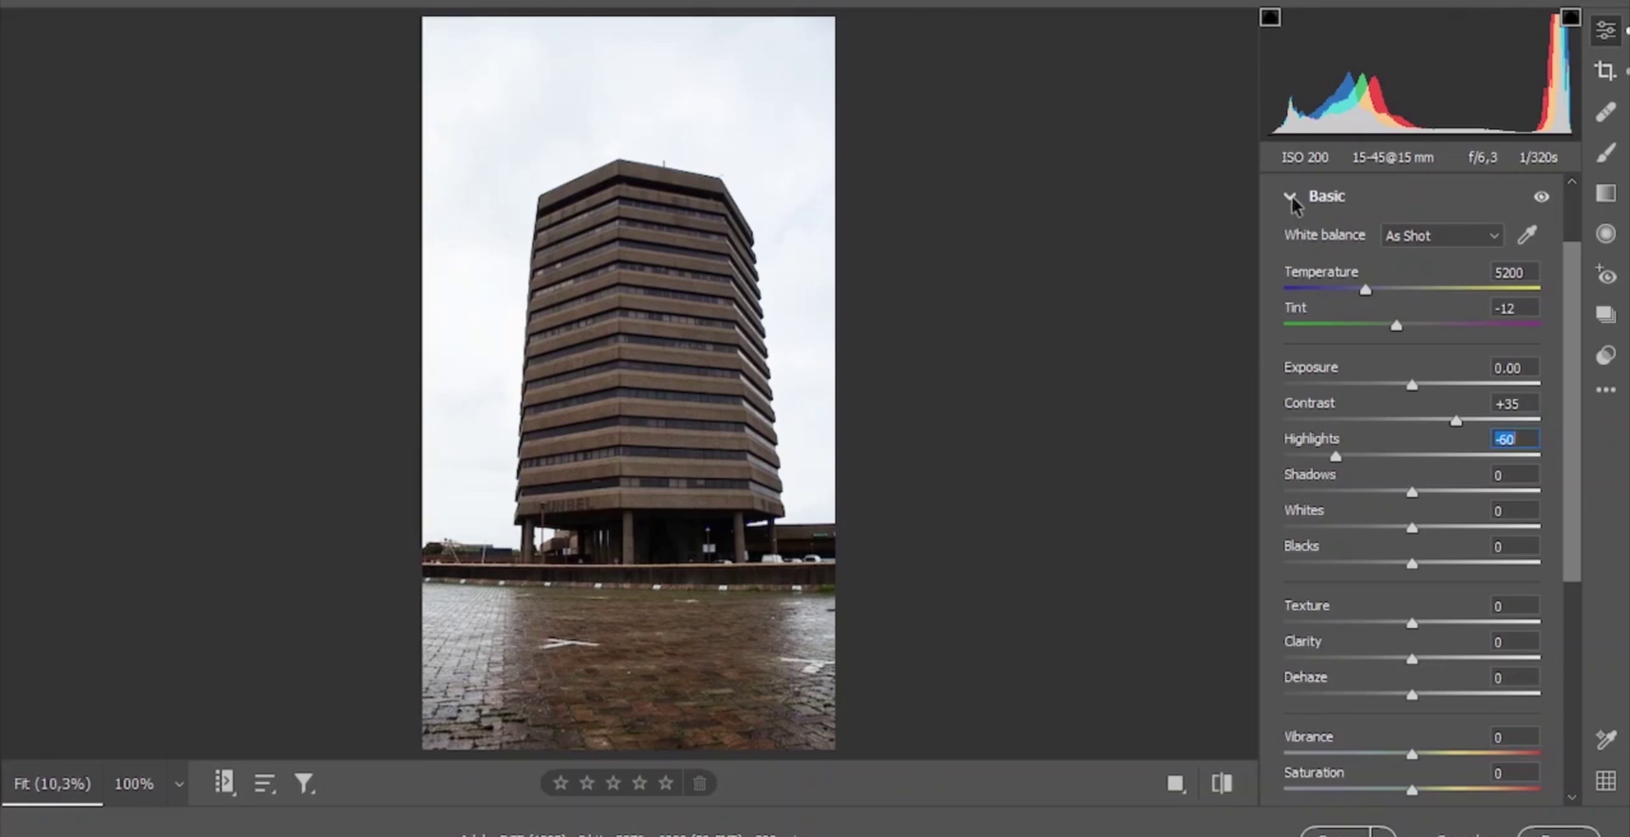
pyautogui.moveTo(1412, 691); pyautogui.dragTo(1444, 690)
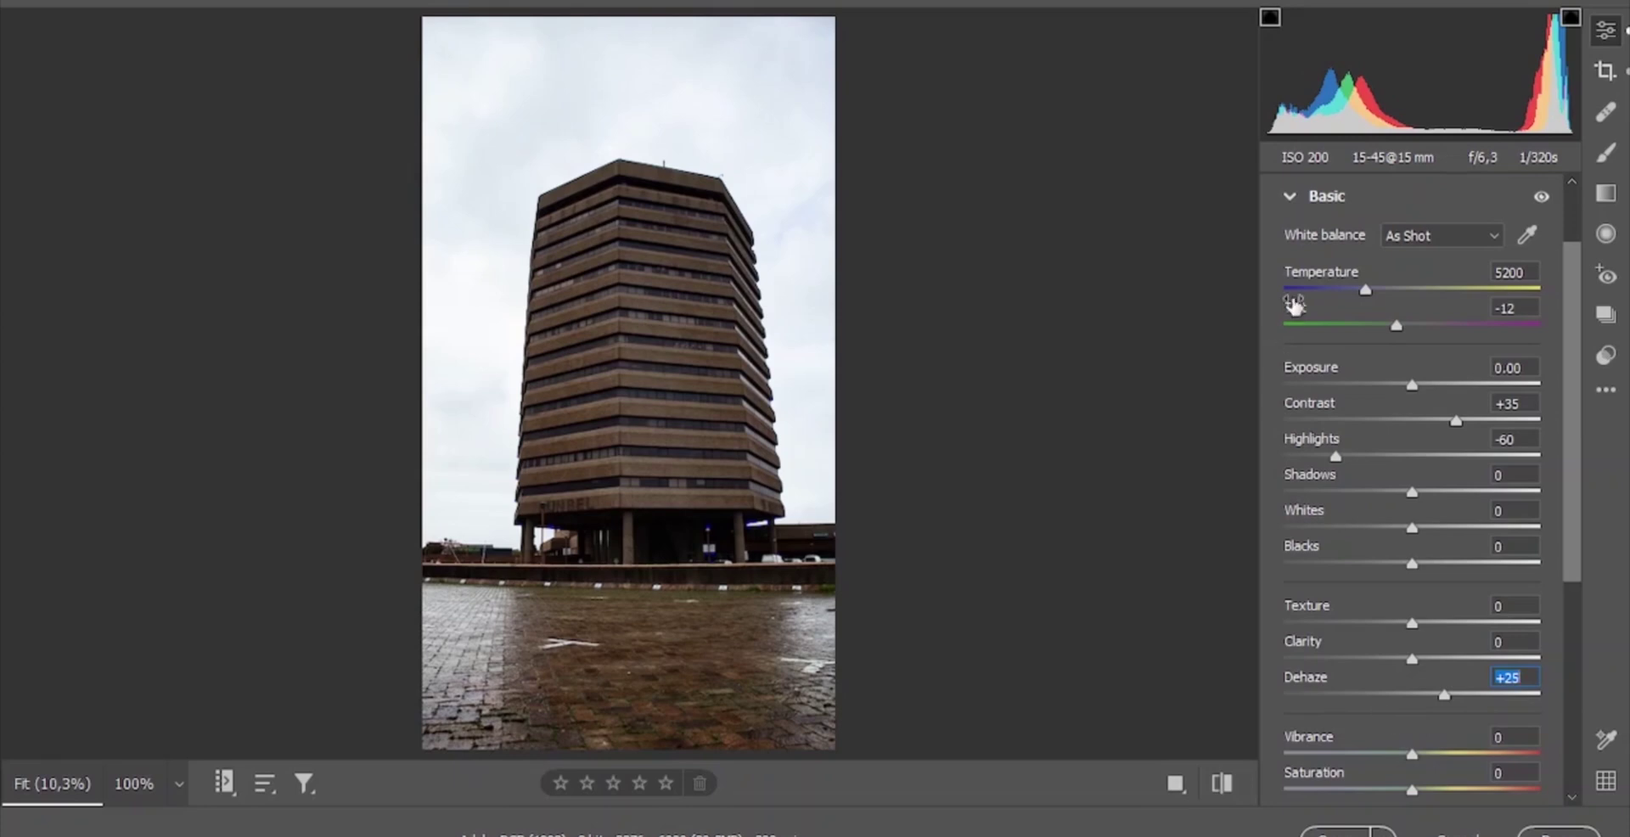
pyautogui.click(1289, 196)
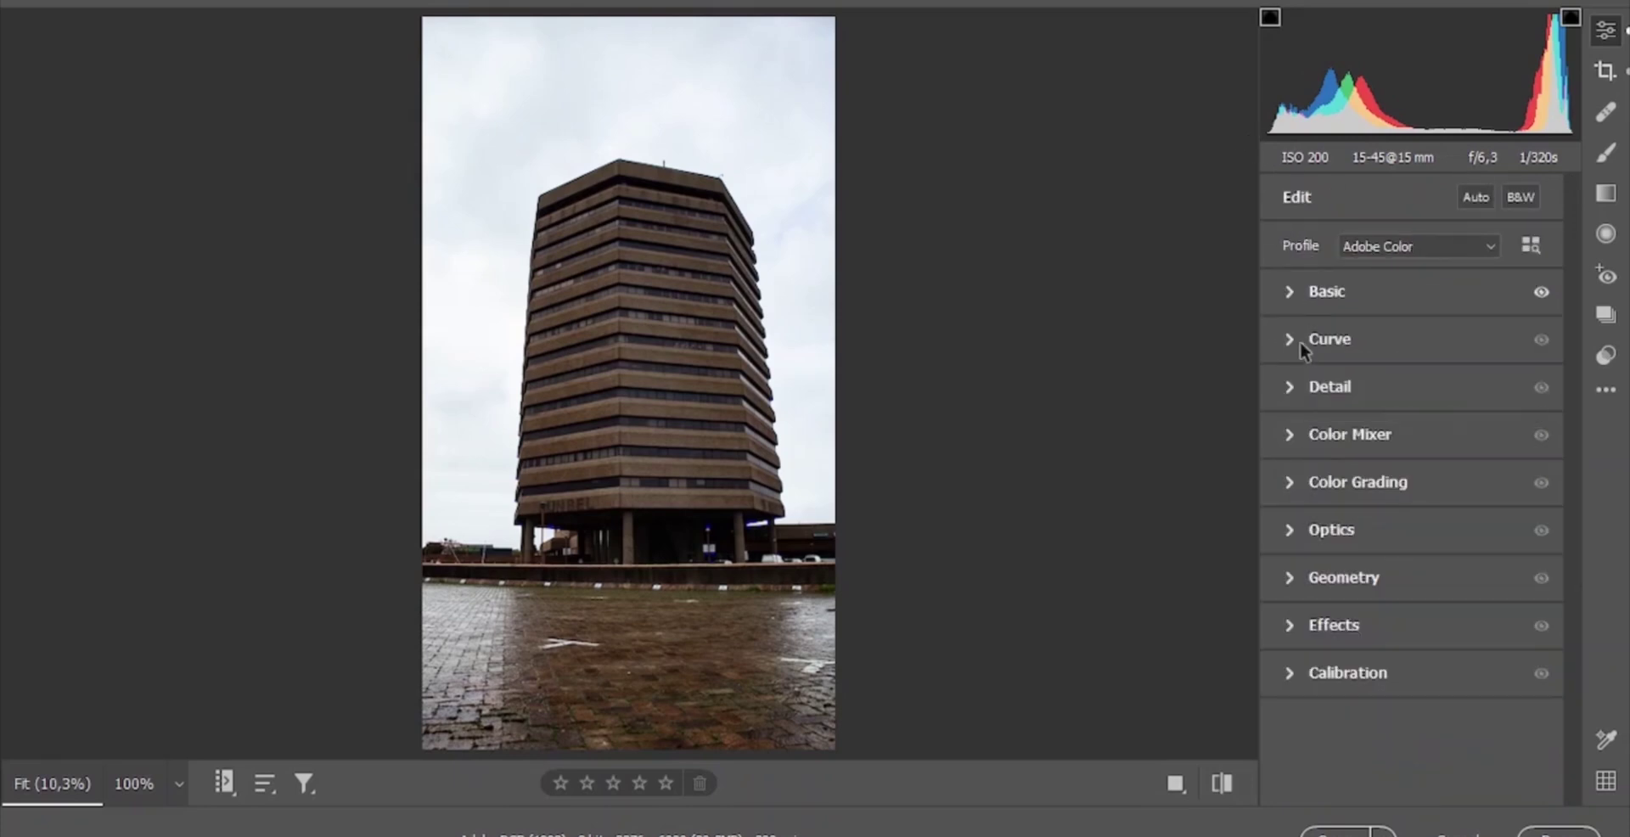
# - Set the parametric curve's highlights to -60 and open the raw photo as a normal image
pyautogui.click(1296, 342)
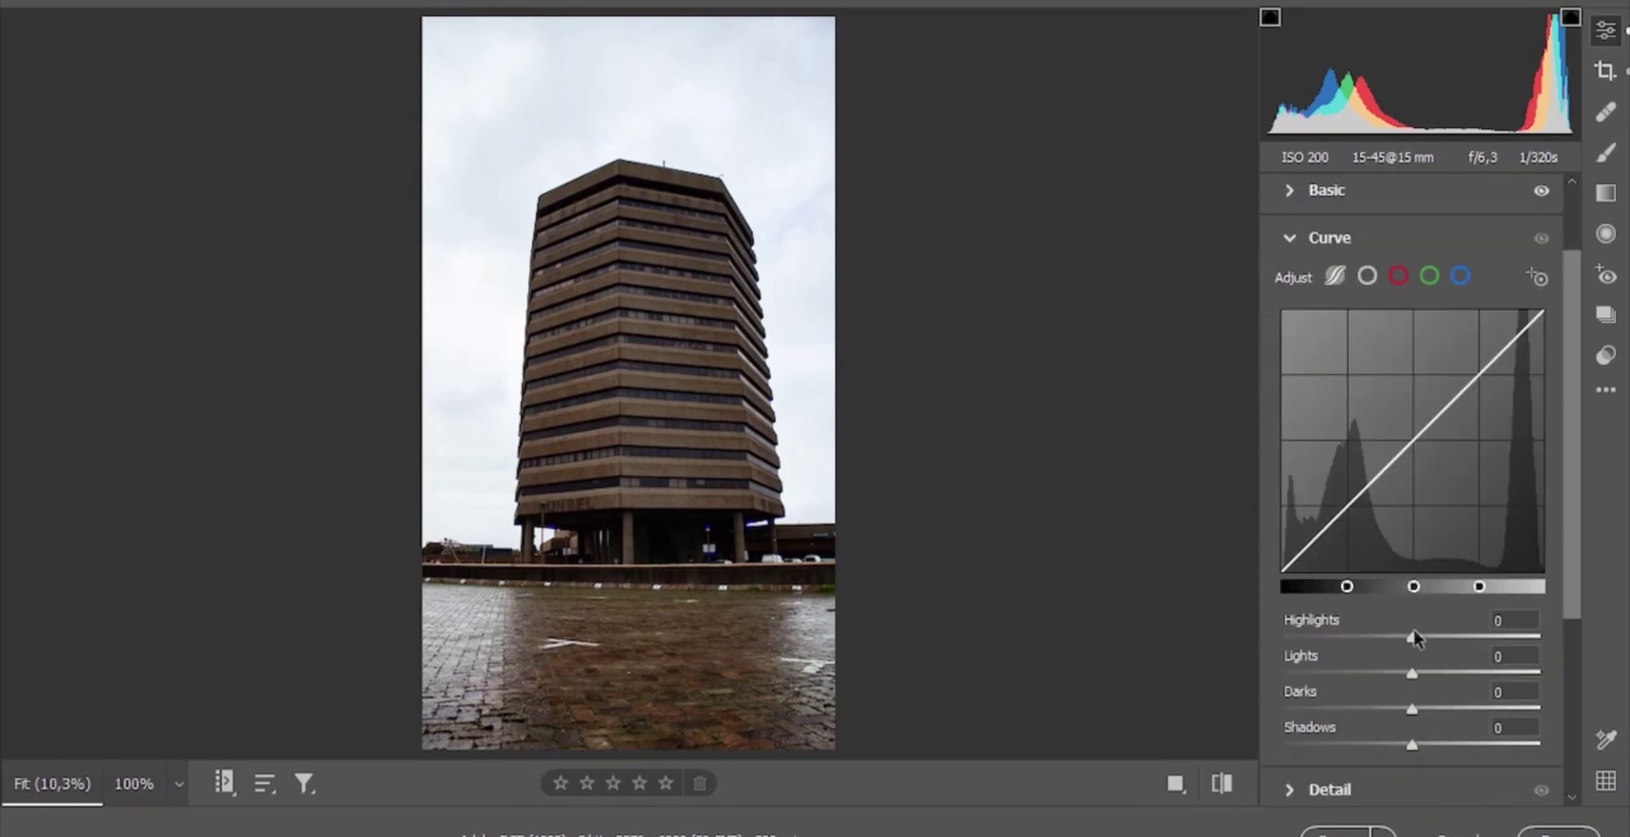
pyautogui.moveTo(1414, 621); pyautogui.dragTo(1347, 614)
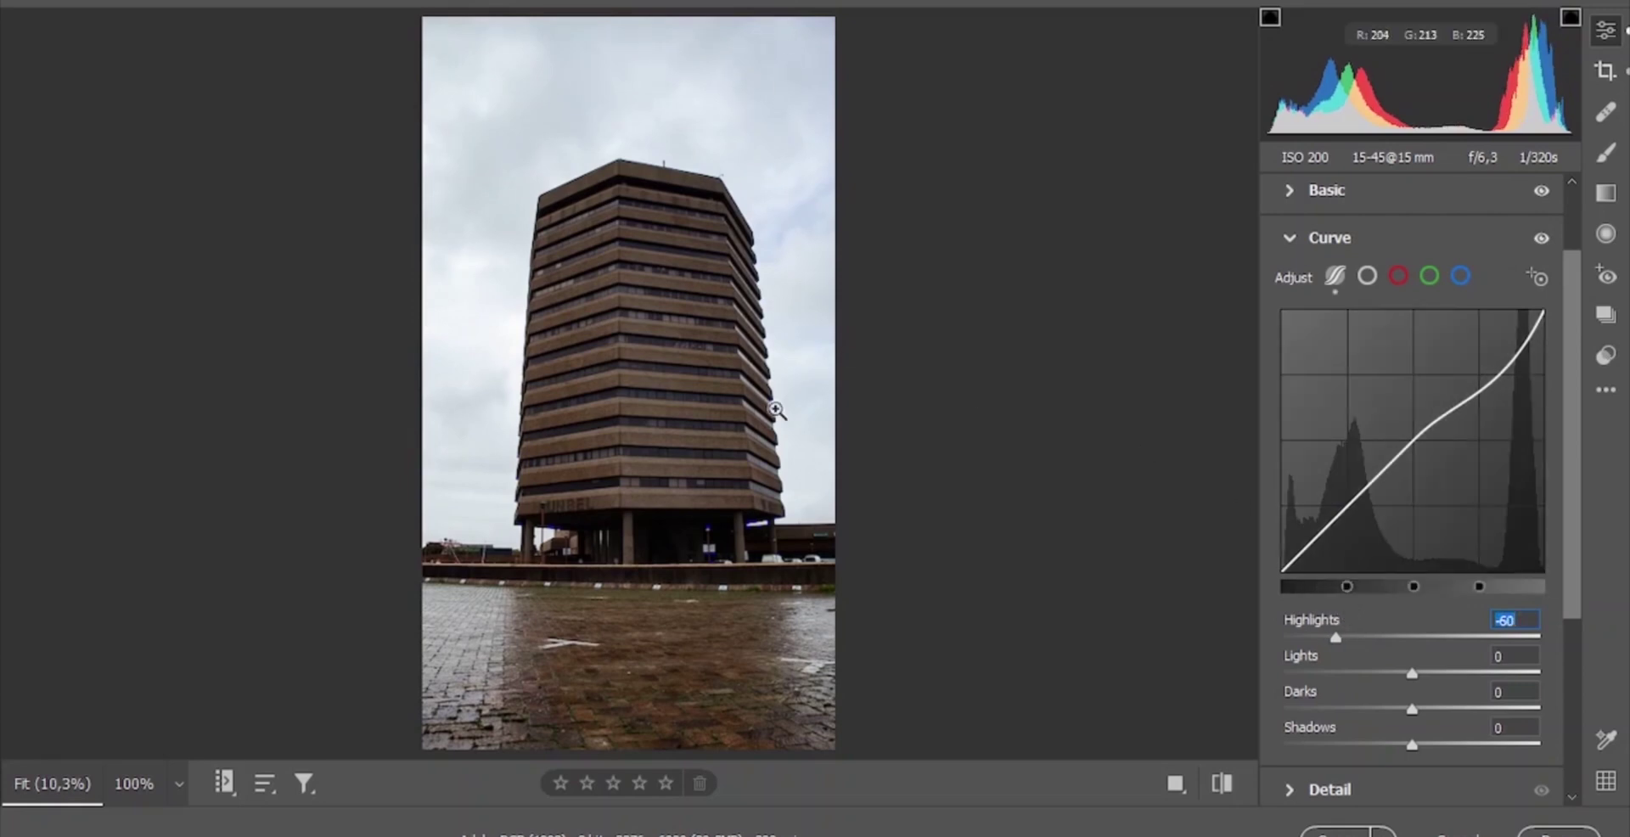
pyautogui.click(1311, 240)
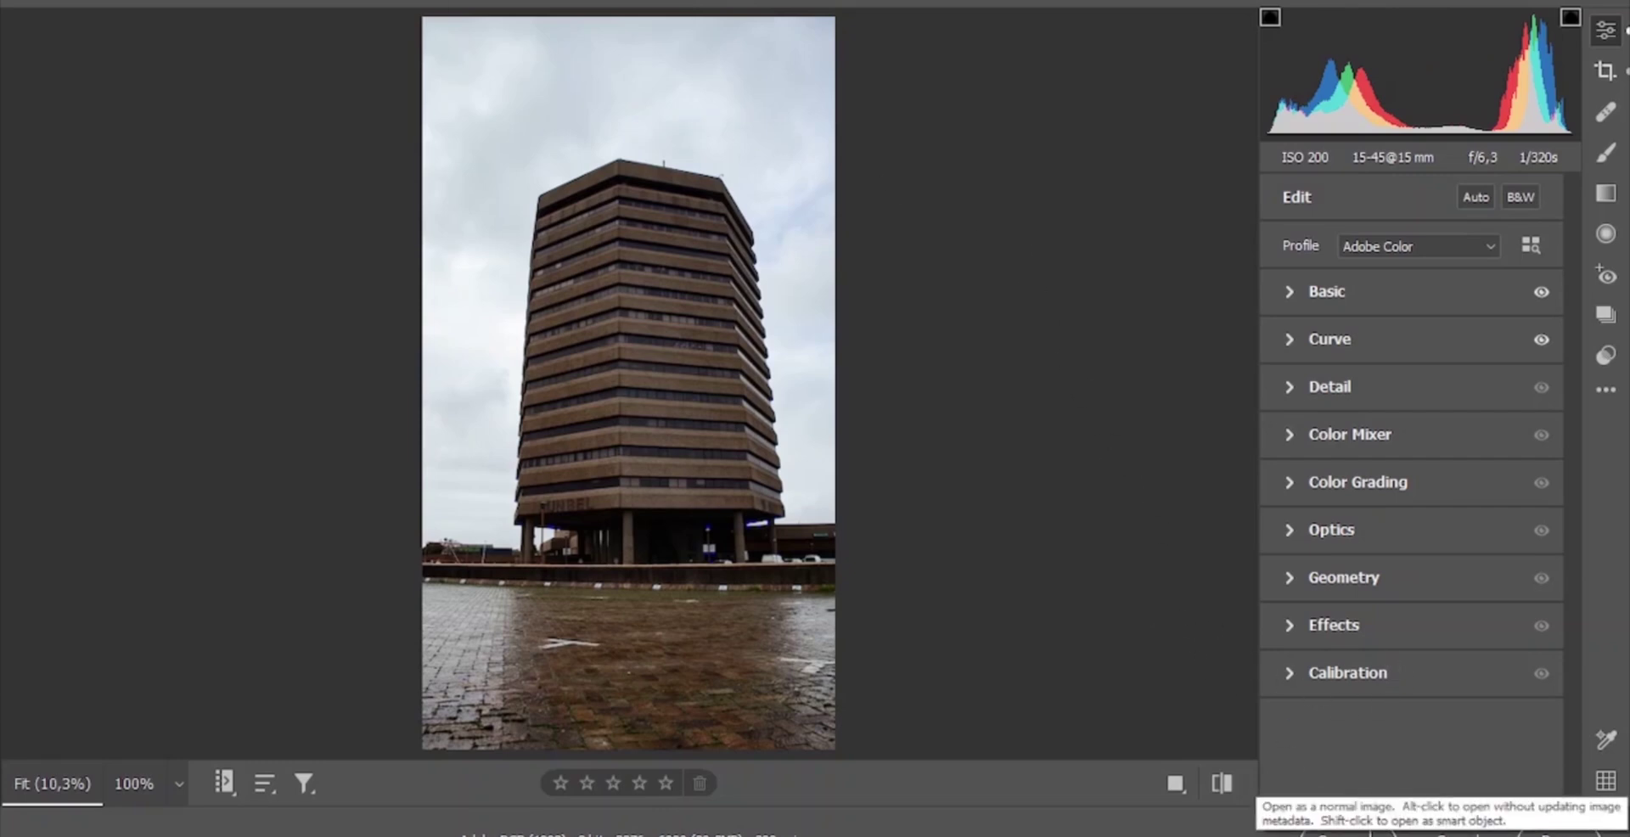
pyautogui.click(1337, 833)
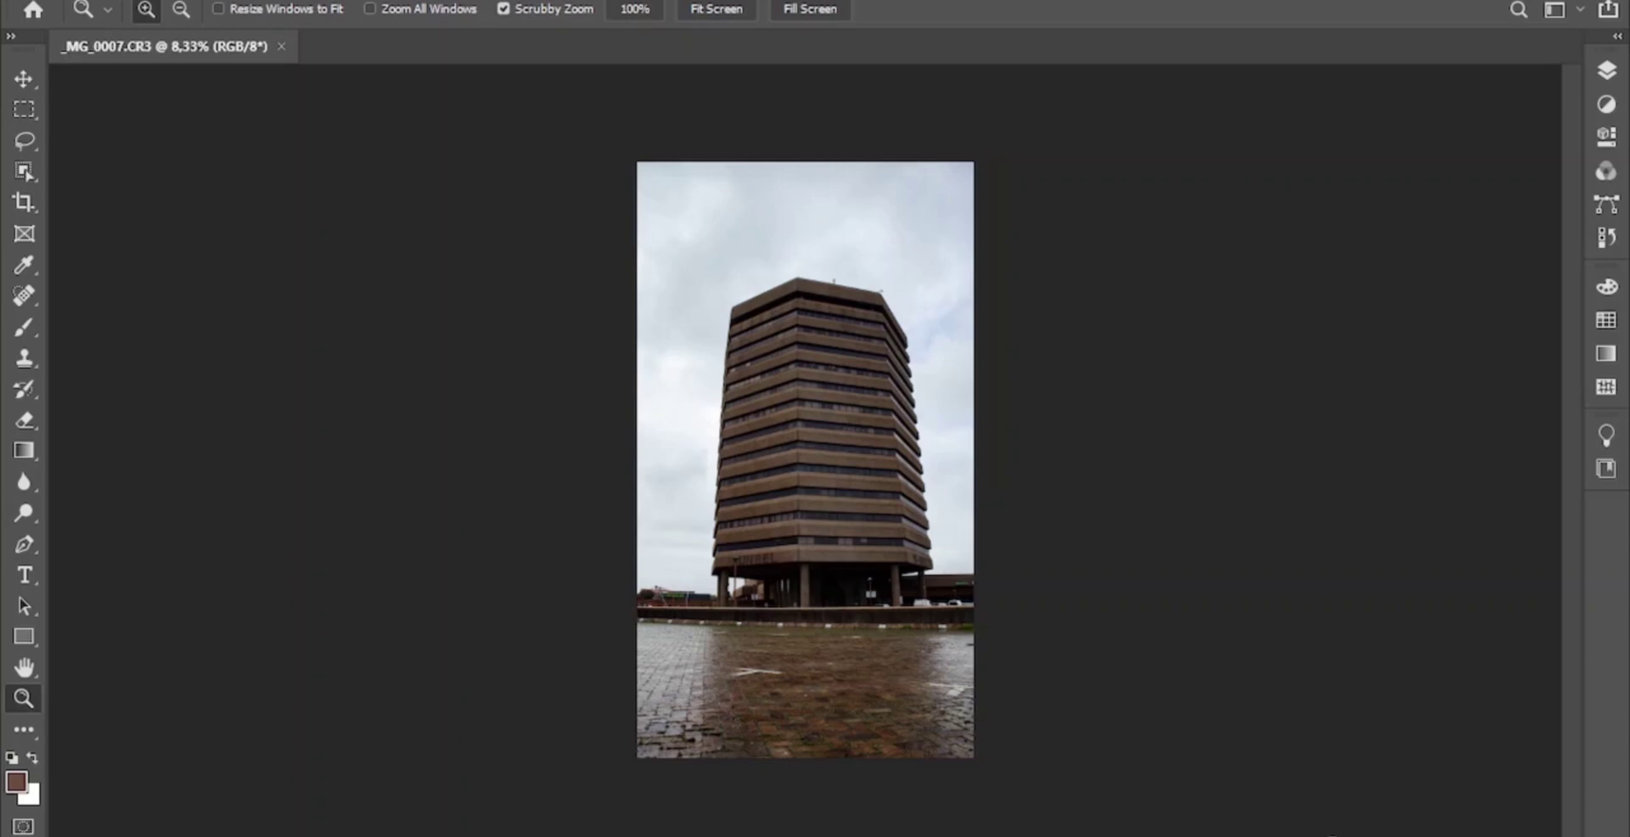
# - Add a Color Lookup adjustment layer to the raw photo with 01_Canon LUTs_City Building.cube as its 3D LUT
pyautogui.click(718, 10)
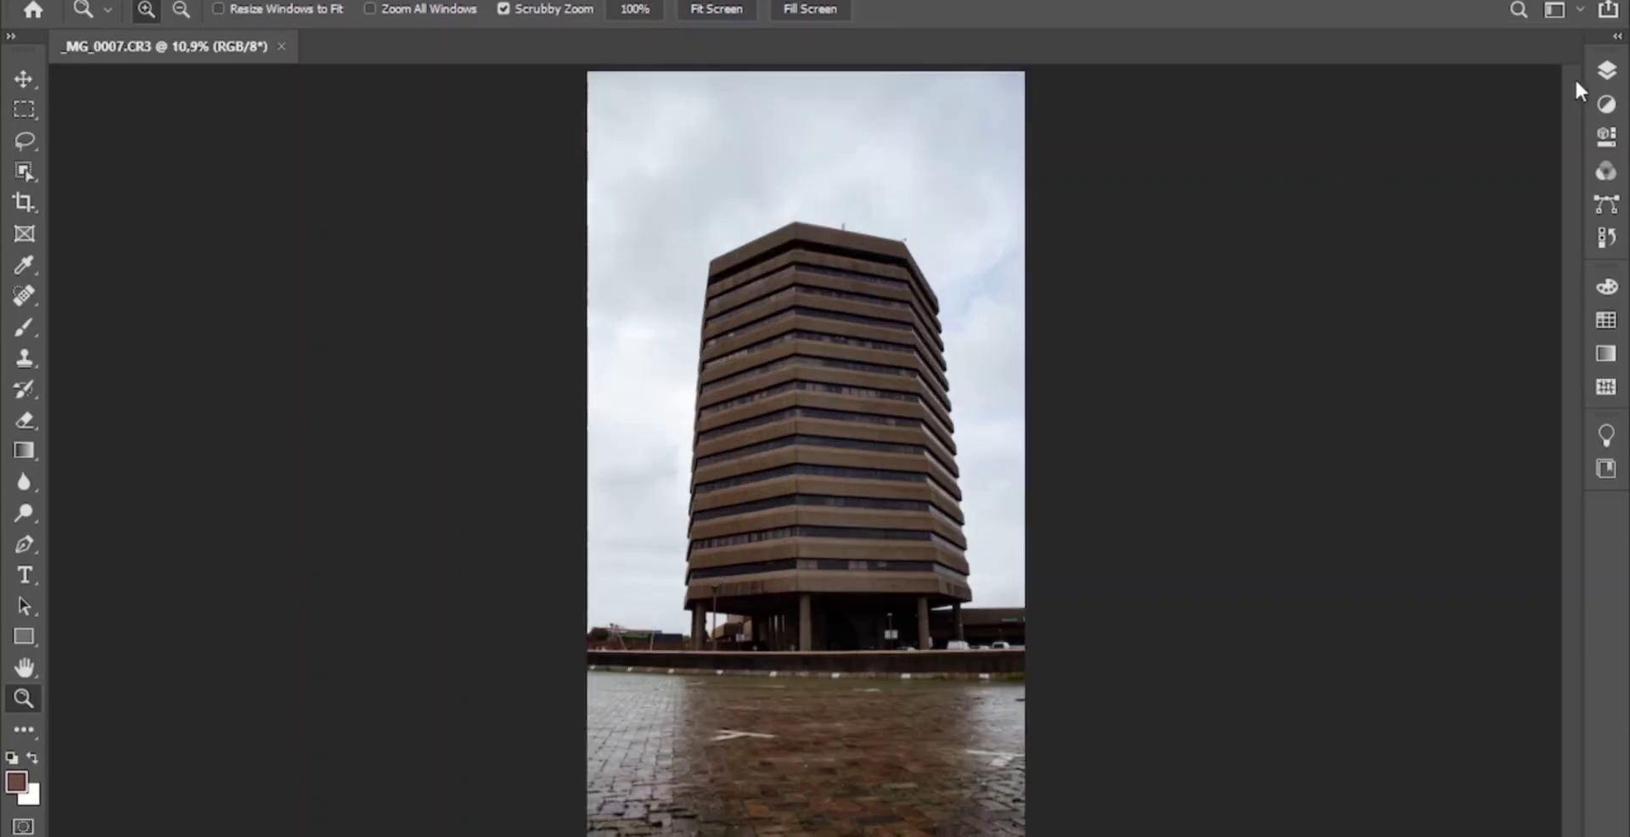
pyautogui.click(1606, 104)
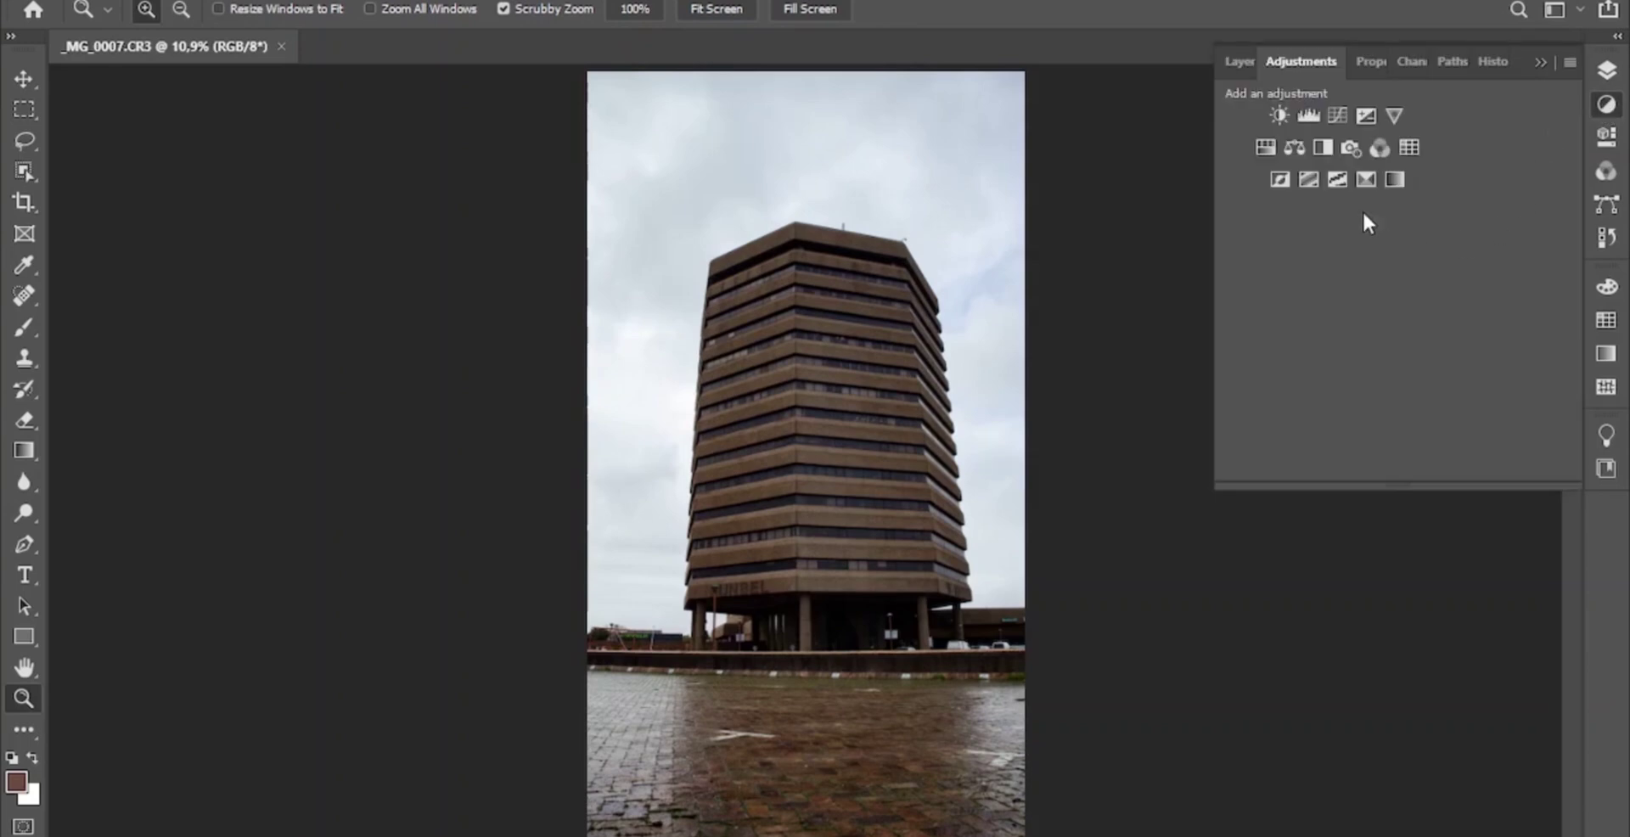
pyautogui.click(1409, 147)
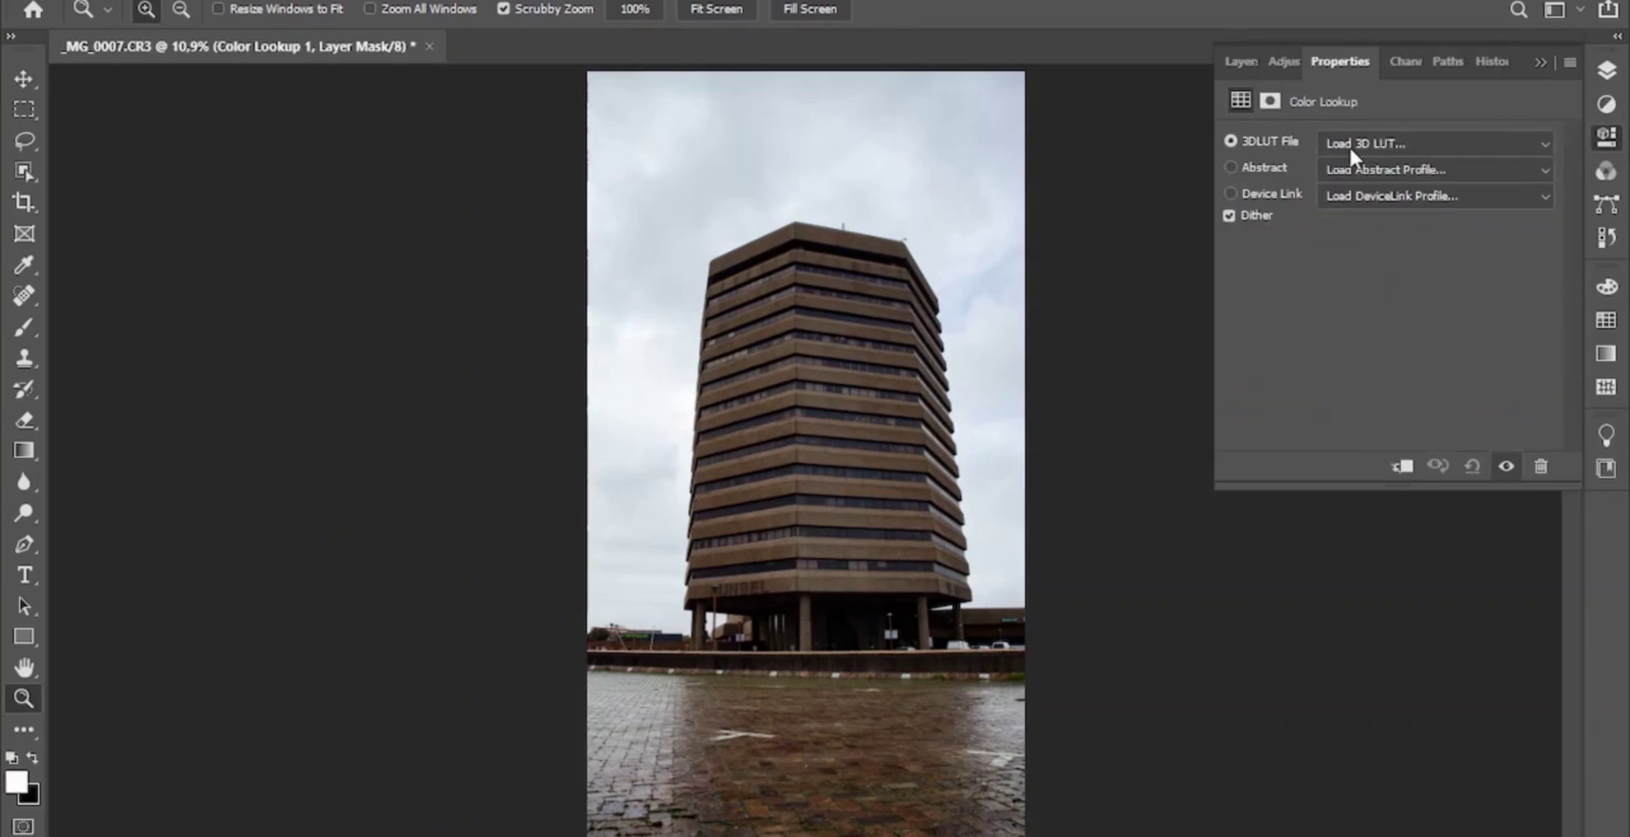
pyautogui.click(1347, 141)
pyautogui.click(1342, 158)
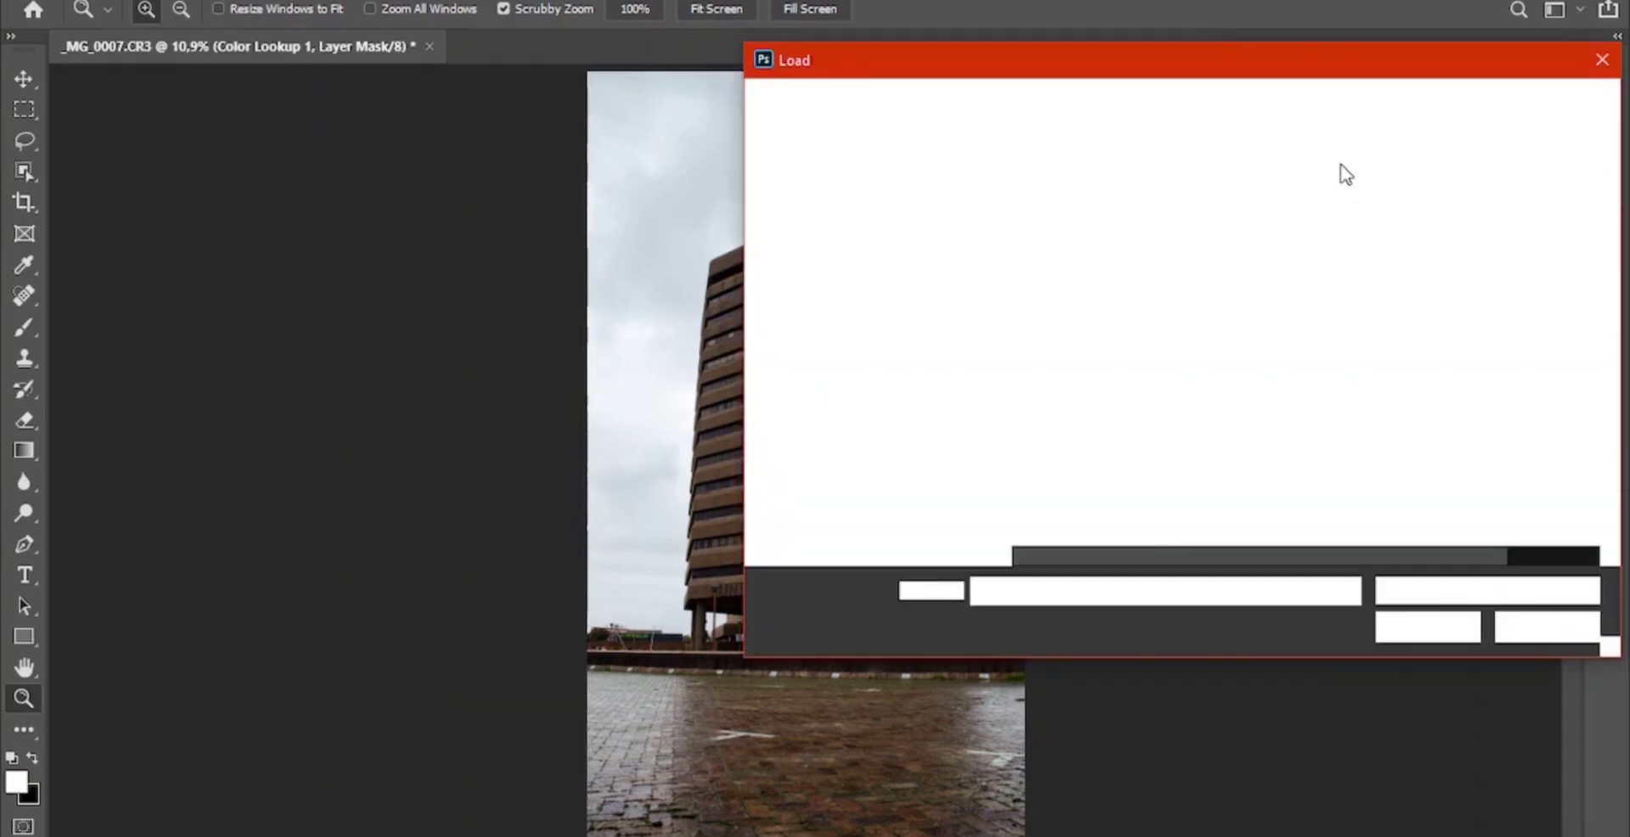
pyautogui.doubleClick(1035, 218)
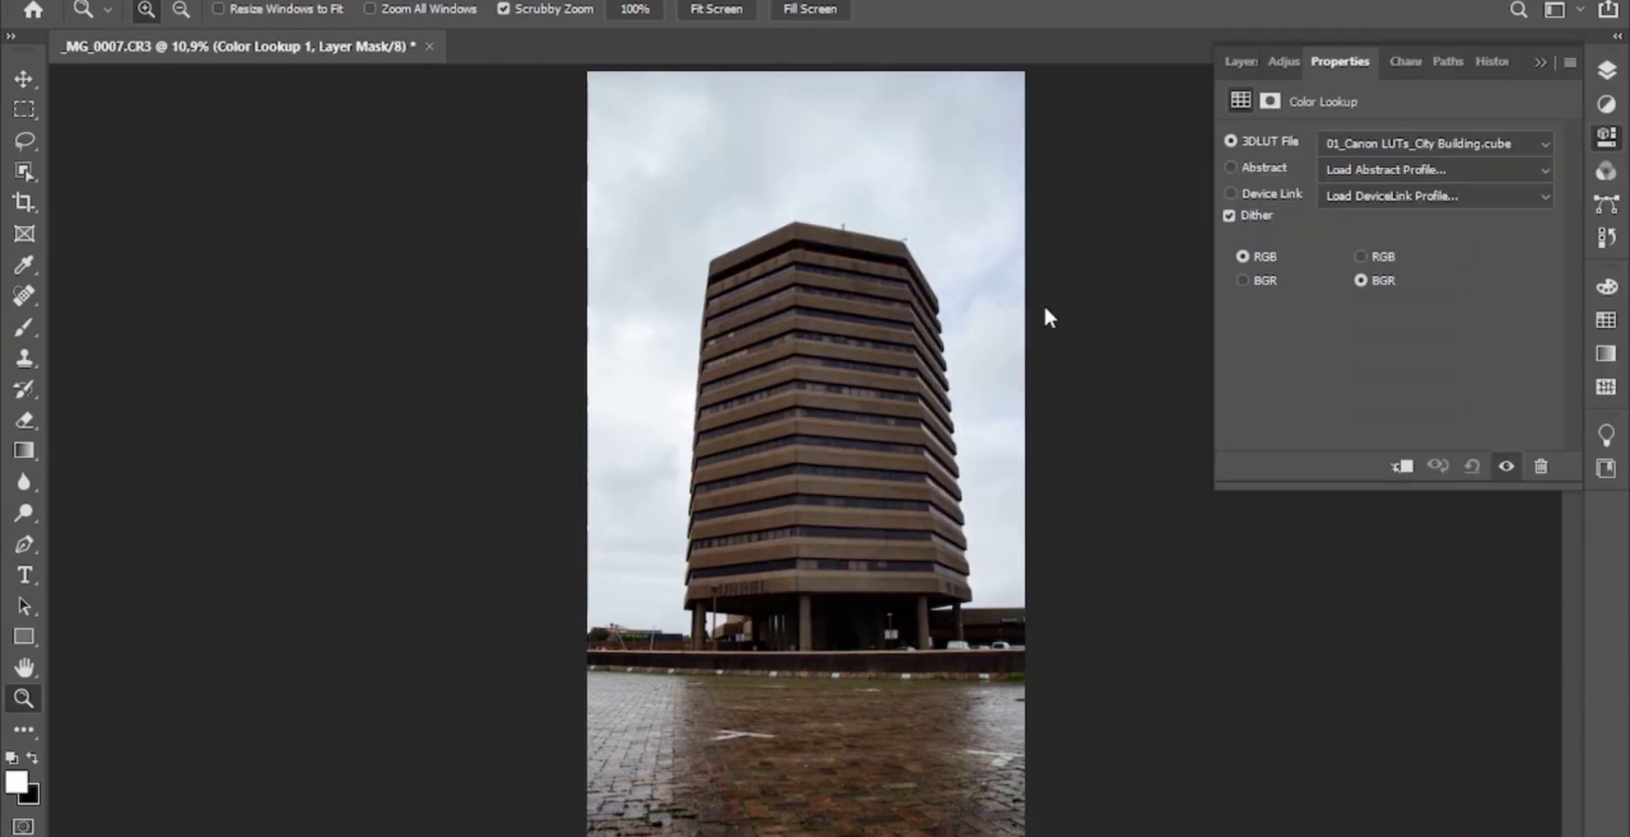
# - Set the Color Lookup 1 layer's opacity to 50% and its fill to 70%
pyautogui.click(1226, 59)
pyautogui.moveTo(1406, 136); pyautogui.dragTo(1382, 170)
pyautogui.press('Tab')
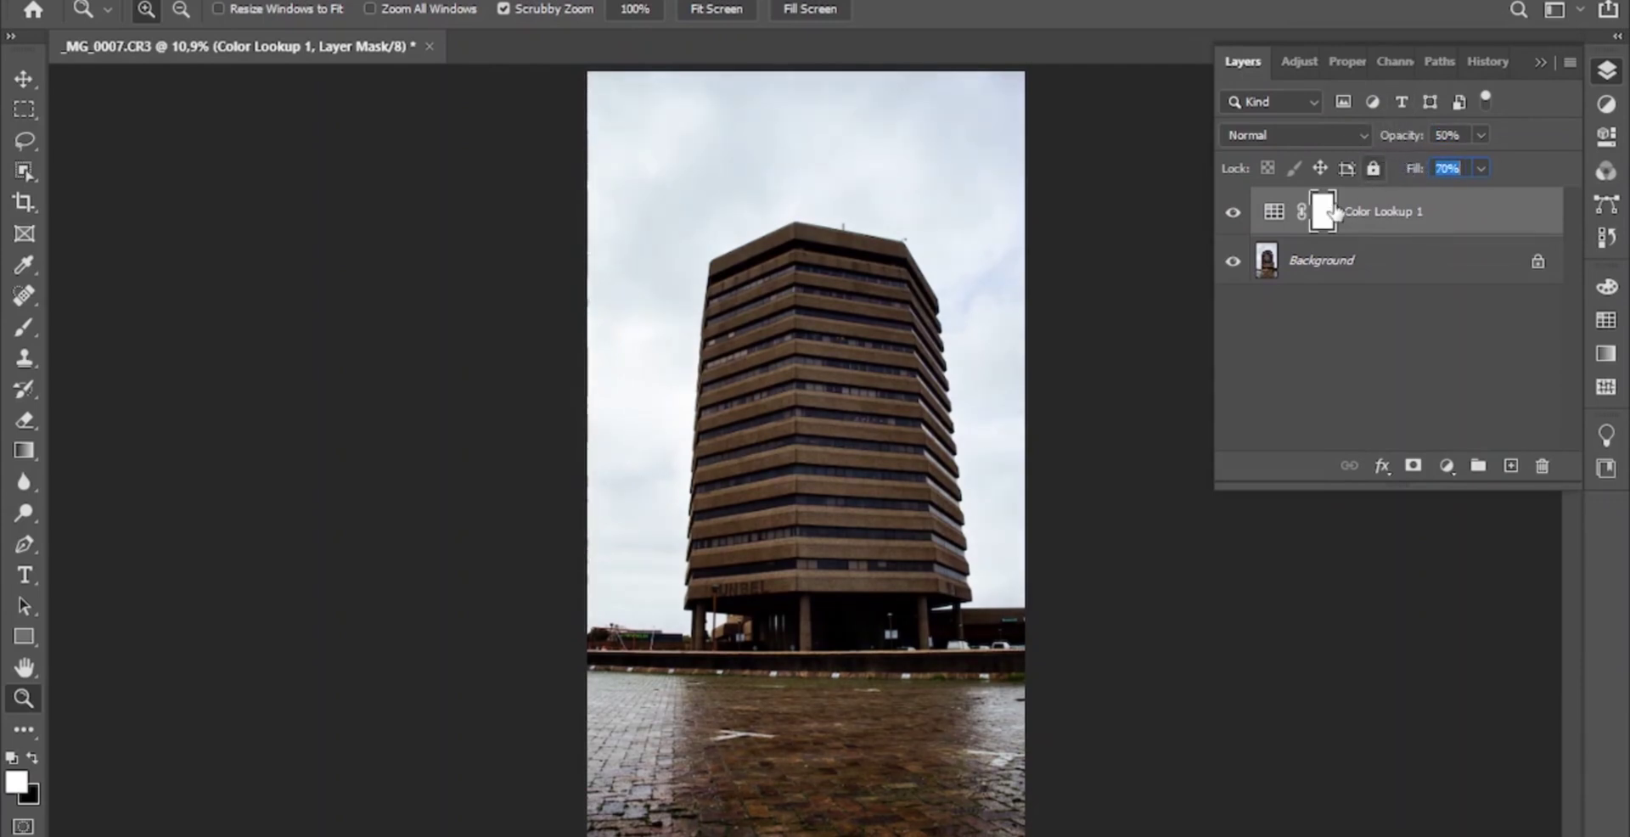
pyautogui.click(1290, 346)
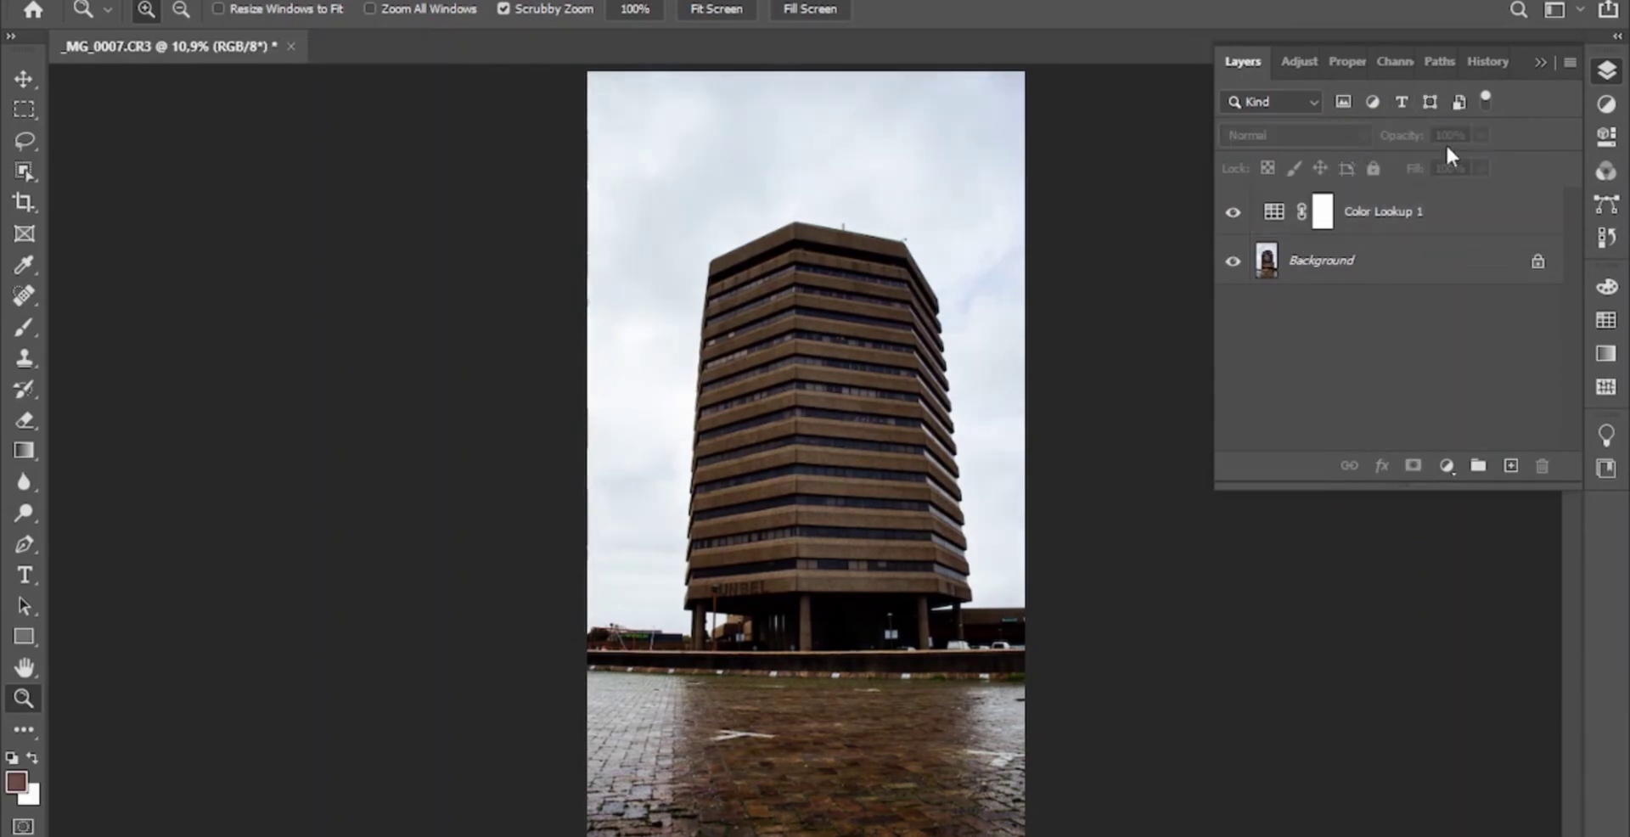
pyautogui.click(1538, 61)
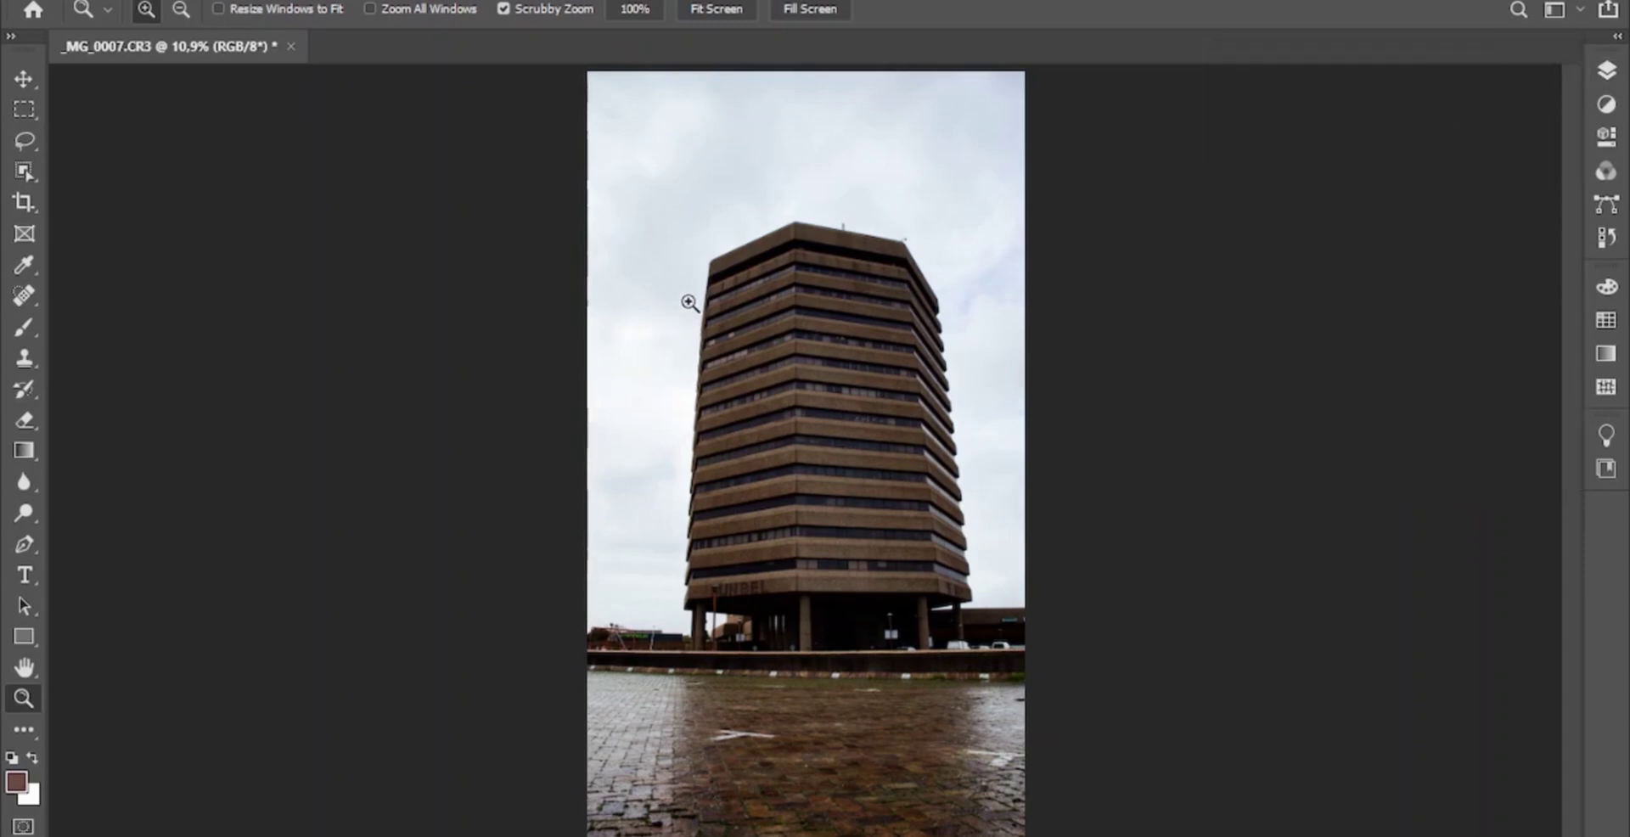
# - Save the edited raw photo on the computer in JPEG format in the RAW Images folder, keeping the name _MG_0007
pyautogui.click(34, 0)
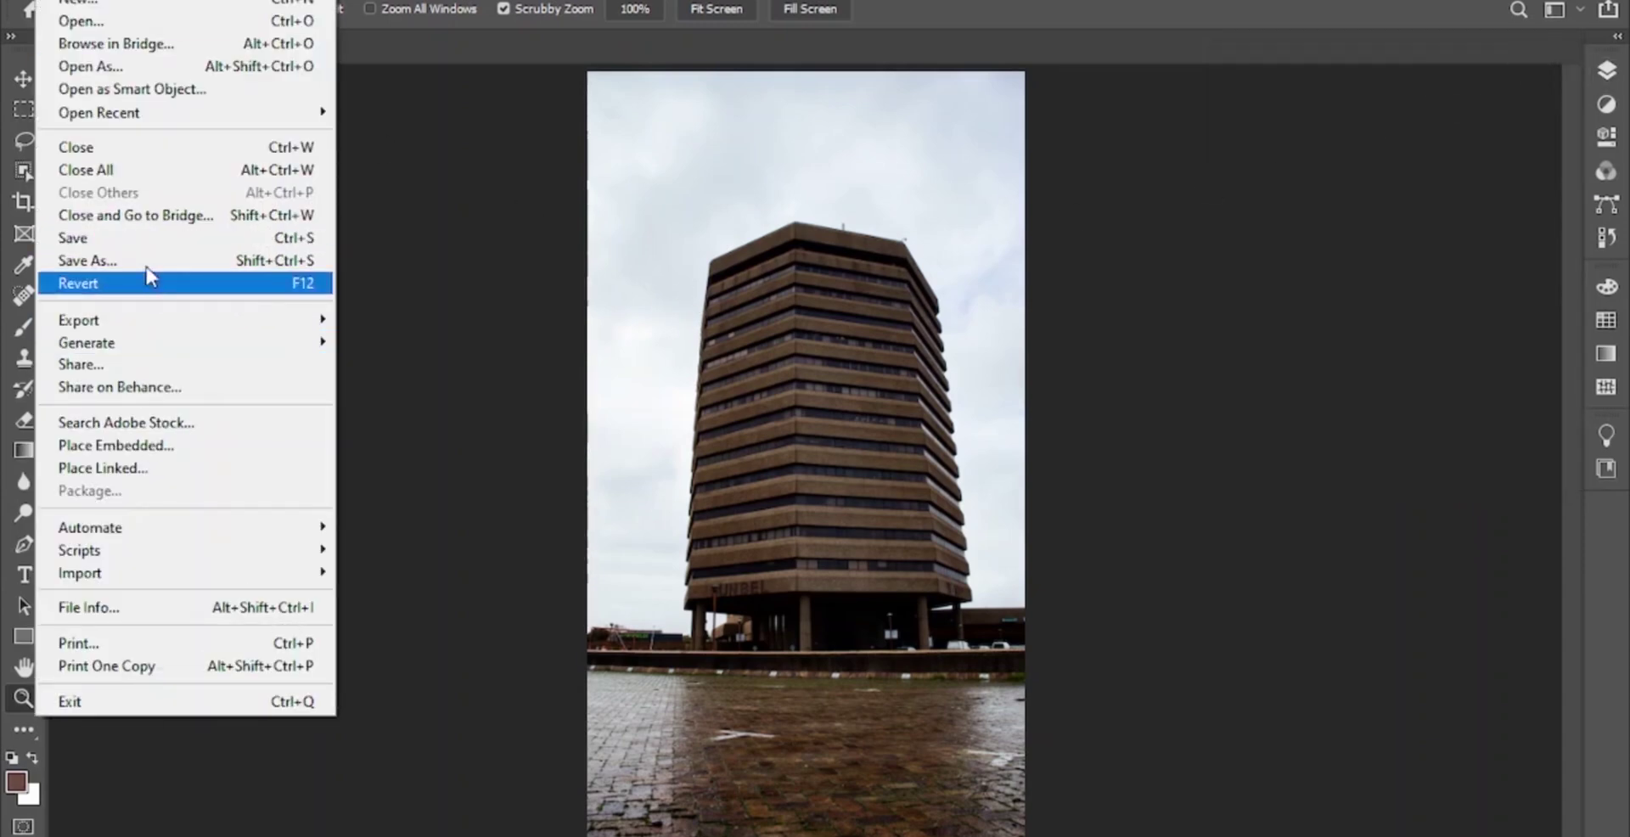
pyautogui.click(146, 255)
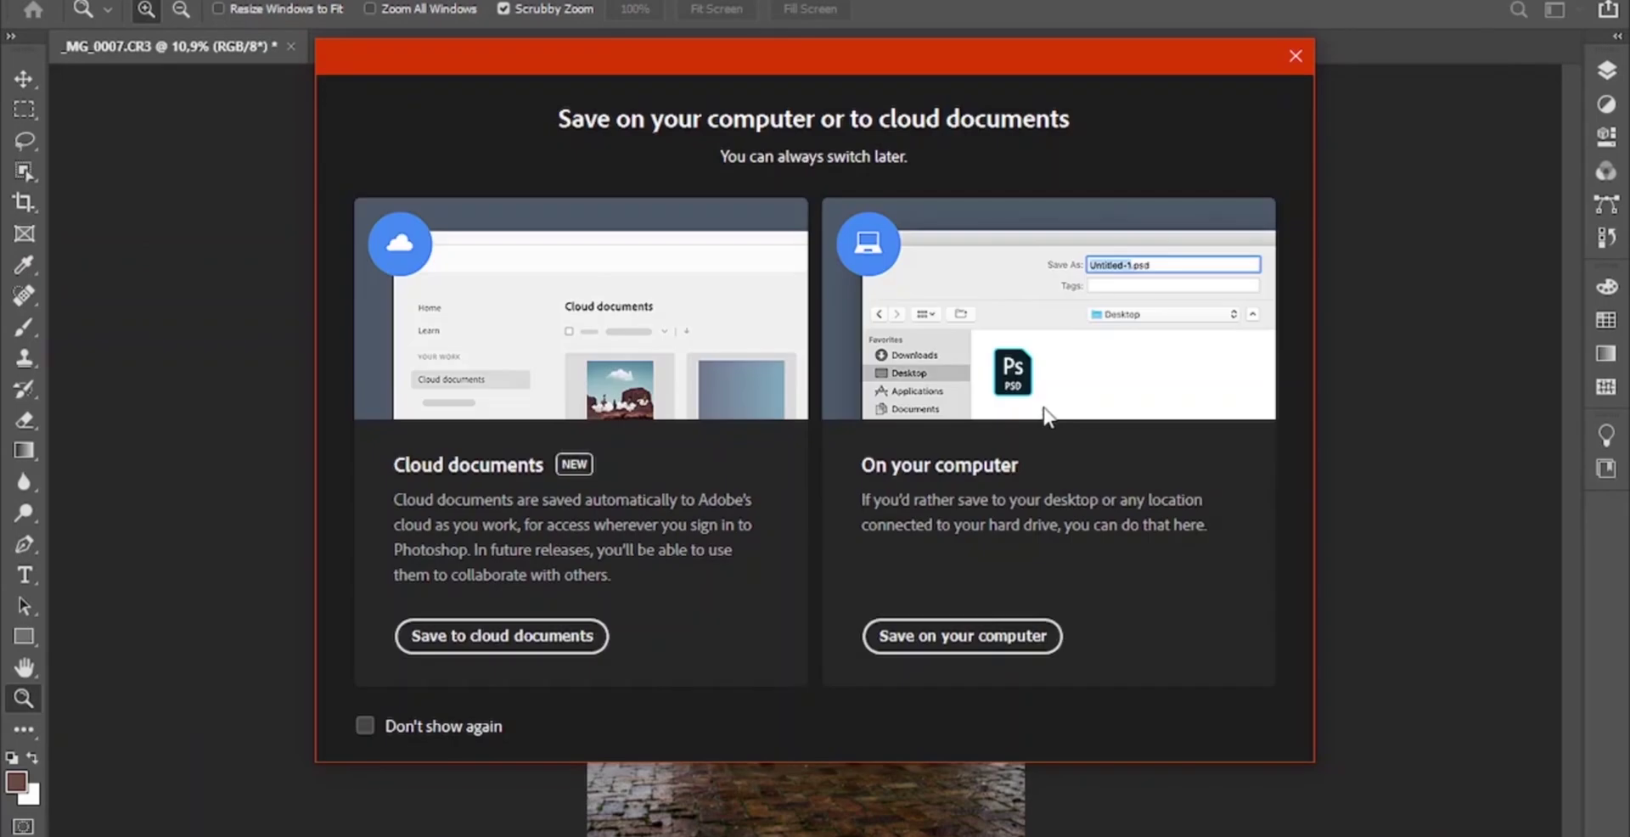
pyautogui.click(986, 636)
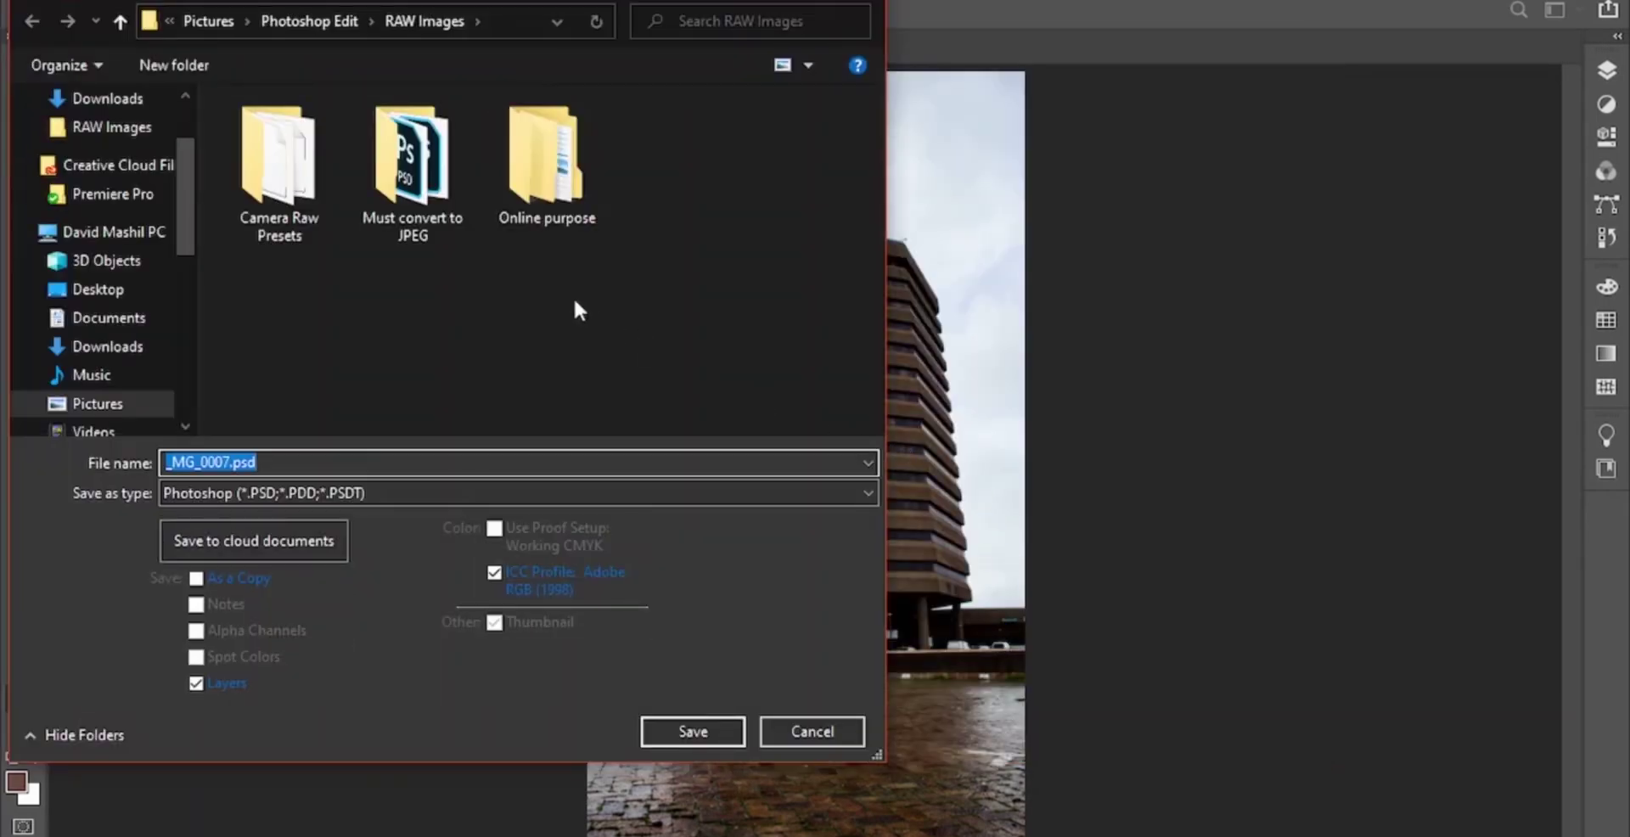
pyautogui.click(380, 496)
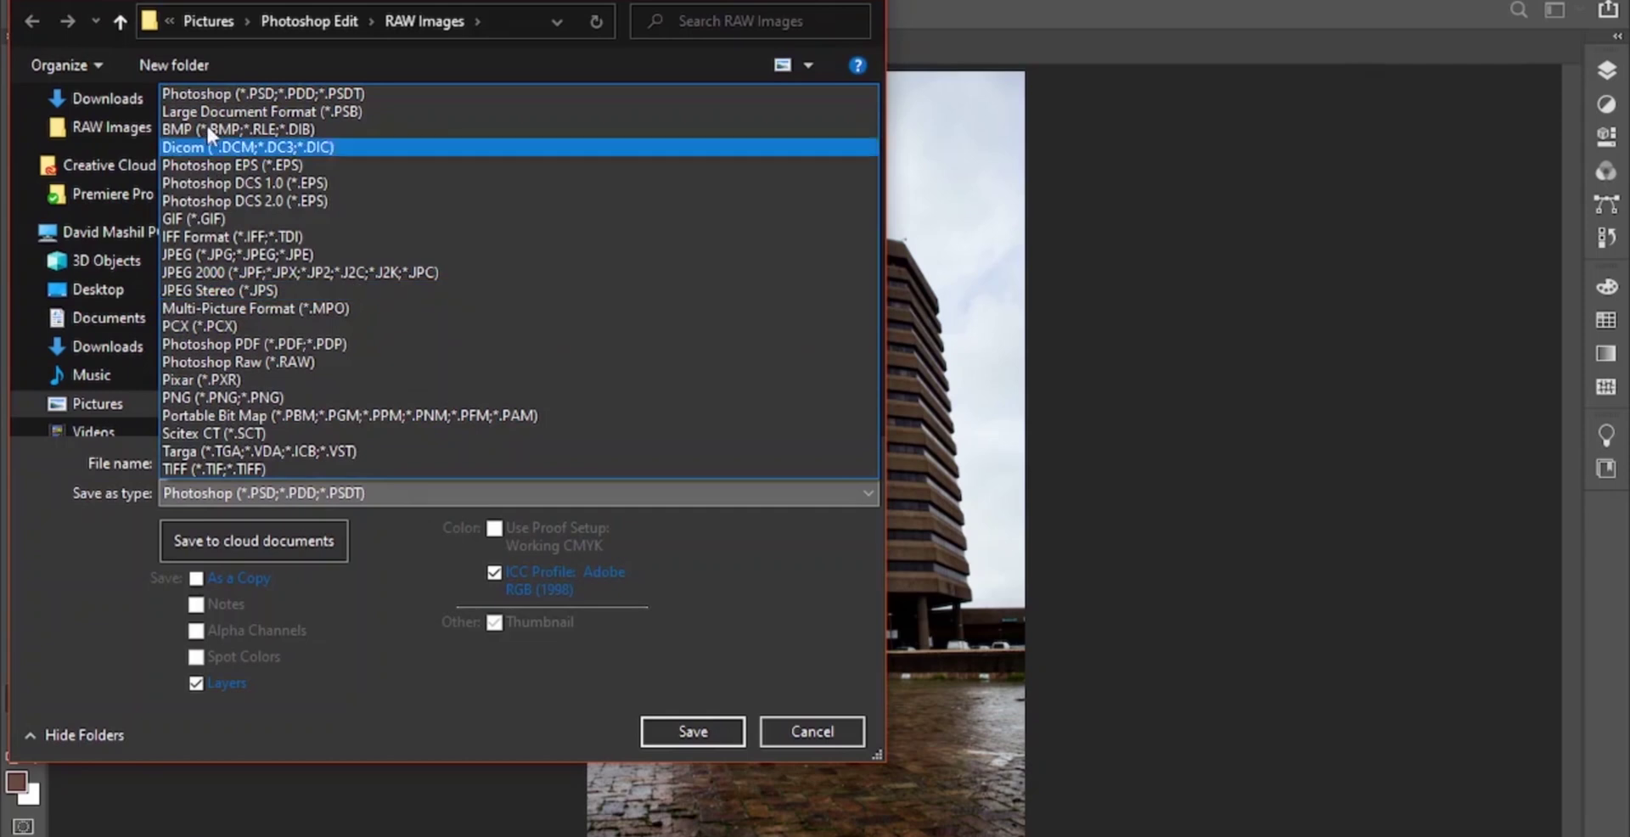
pyautogui.click(233, 253)
pyautogui.click(706, 728)
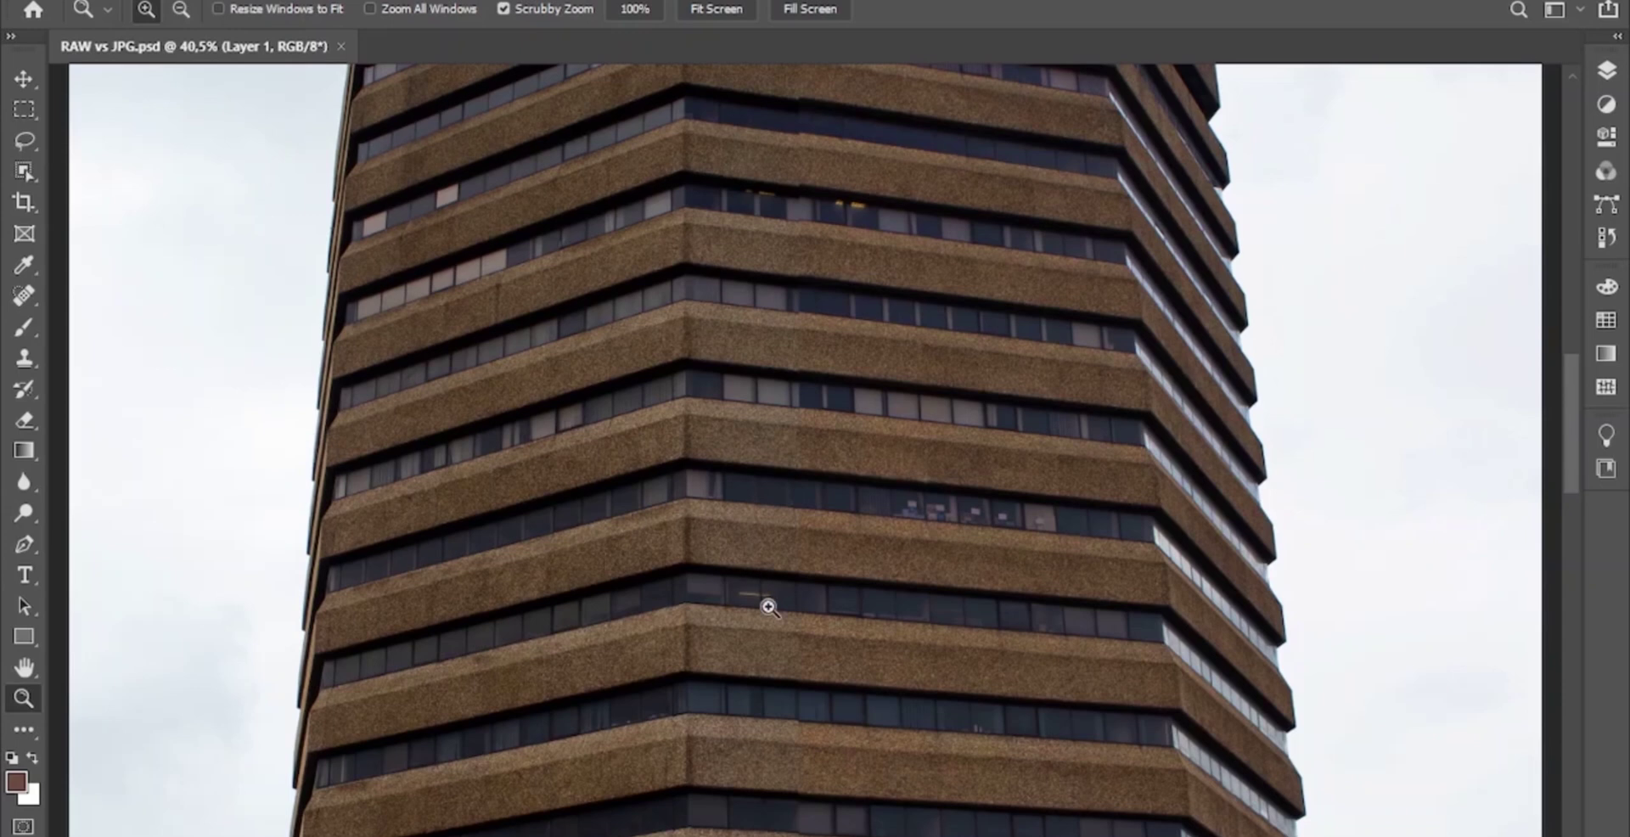
# - Compare the two halves of RAW vs JPG.psd across the building's middle floors and in the sky above its roof
pyautogui.moveTo(768, 607); pyautogui.dragTo(764, 473)
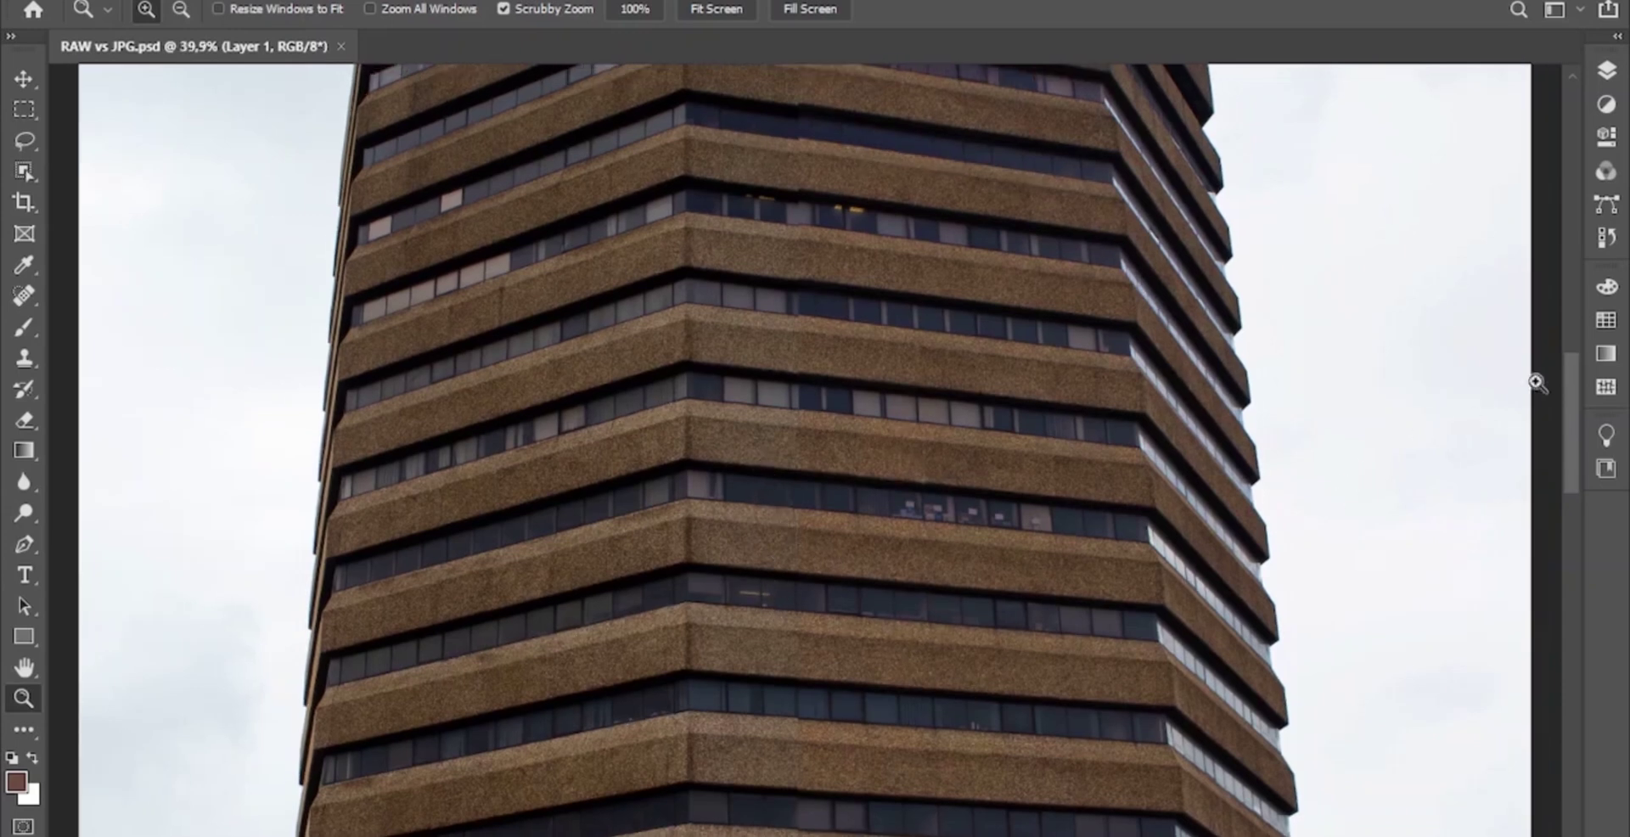
pyautogui.moveTo(1576, 389)
pyautogui.mouseDown()
pyautogui.moveTo(1580, 483)
pyautogui.moveTo(1580, 374)
pyautogui.moveTo(1579, 394)
pyautogui.mouseUp()
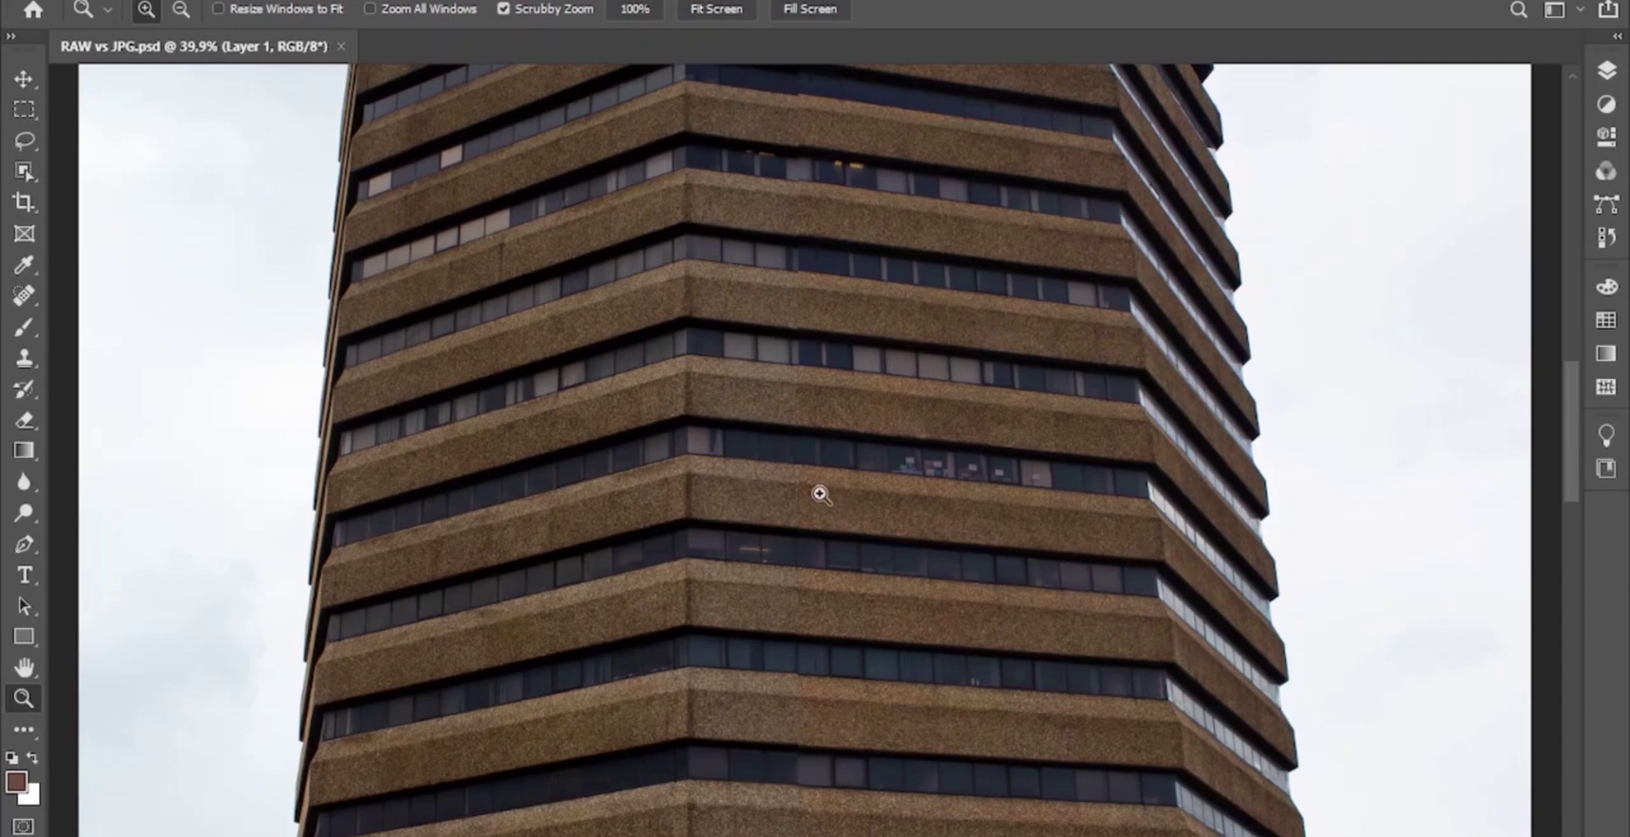
pyautogui.moveTo(1576, 436); pyautogui.dragTo(1557, 262)
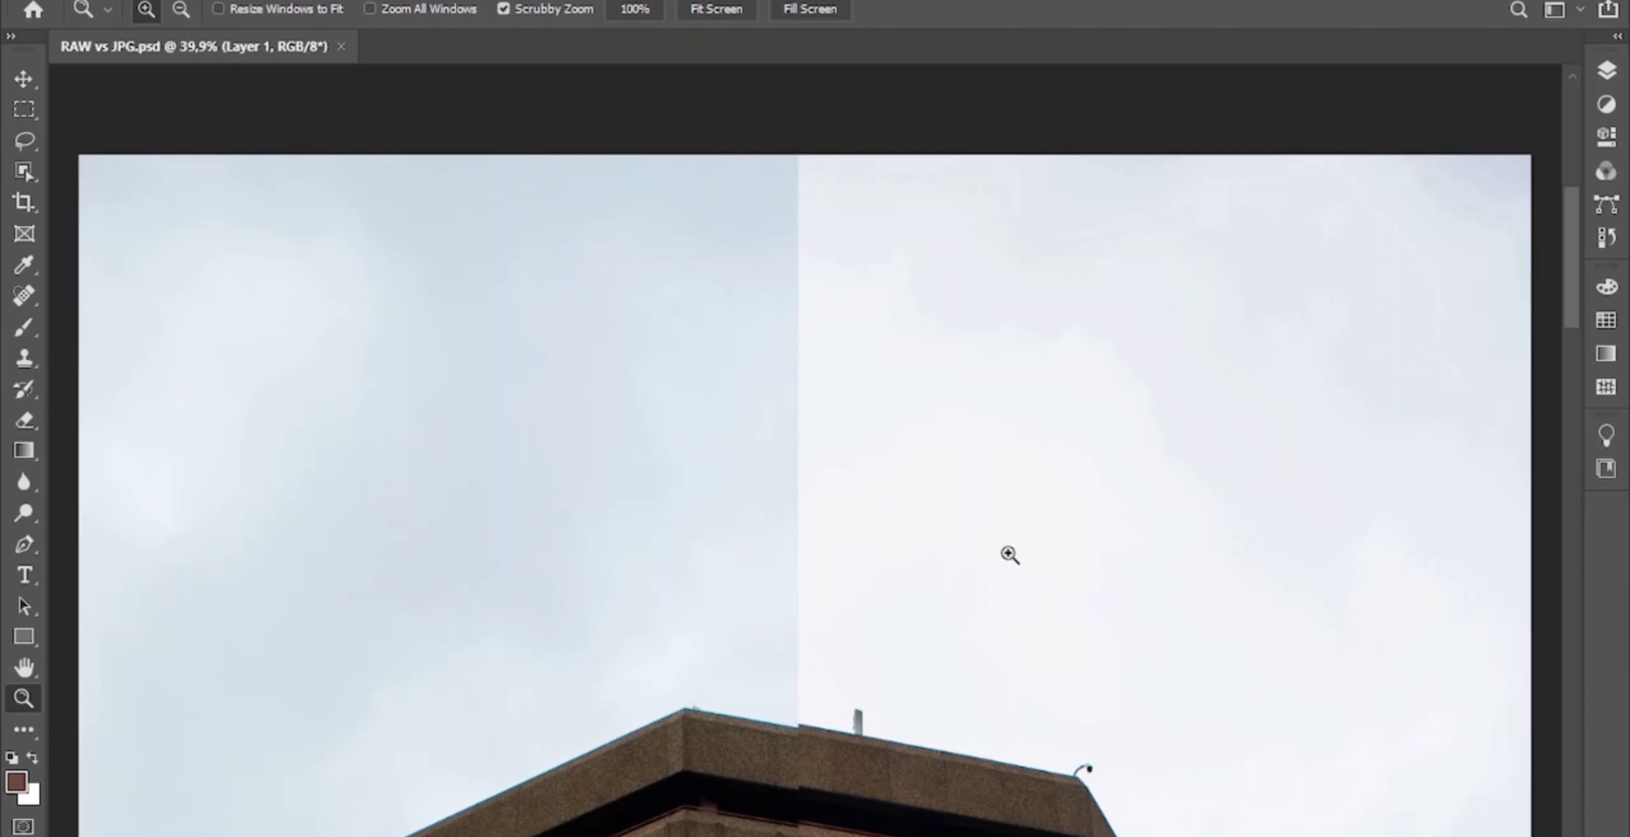
pyautogui.moveTo(1572, 230); pyautogui.dragTo(1567, 297)
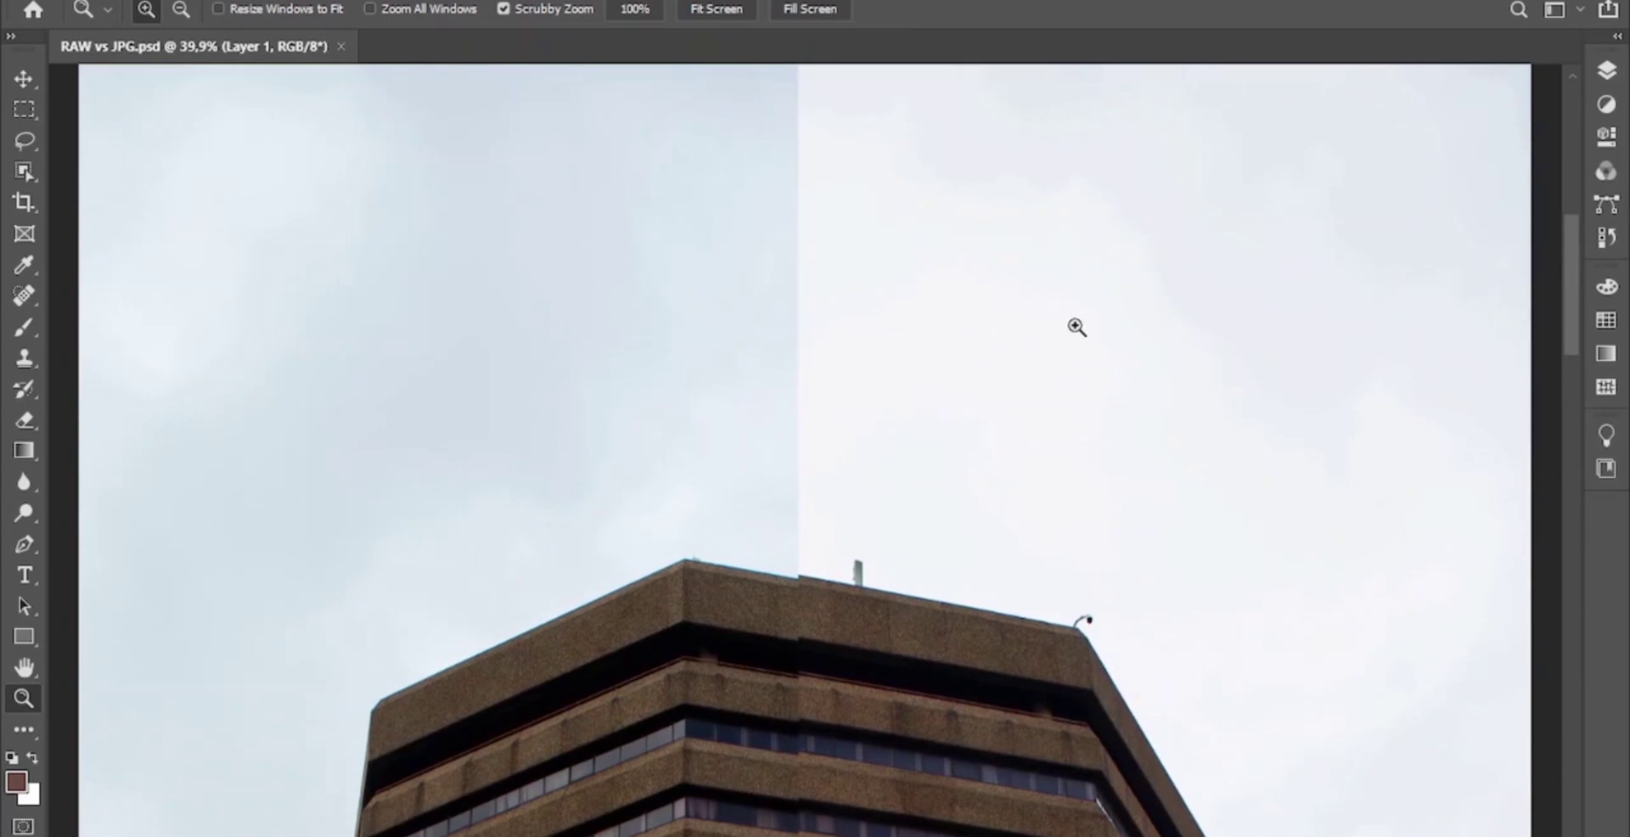
pyautogui.click(712, 8)
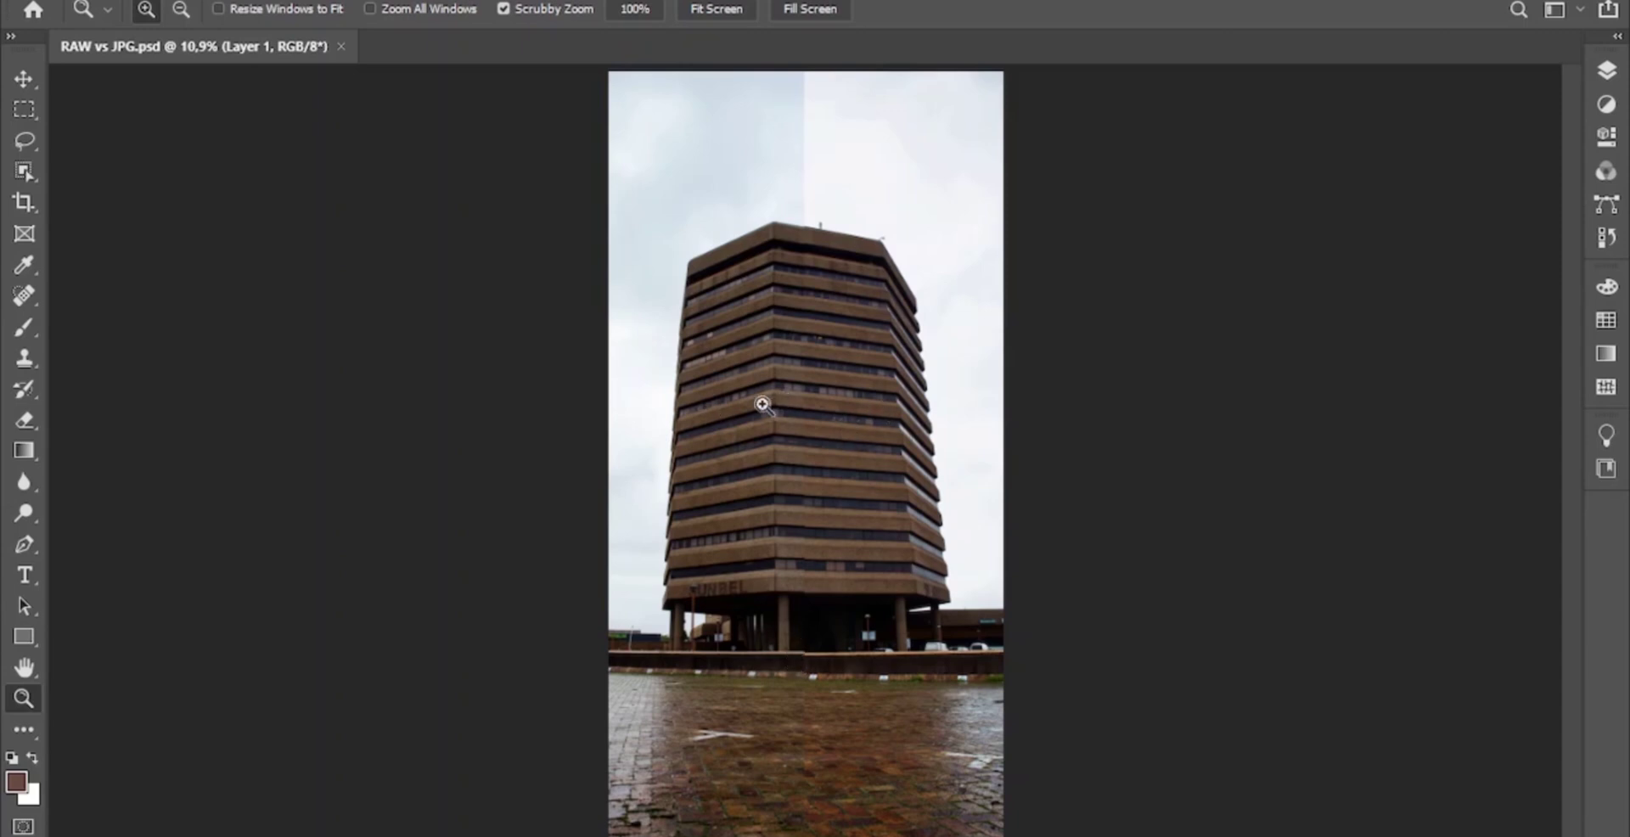
pyautogui.moveTo(803, 500); pyautogui.dragTo(936, 445)
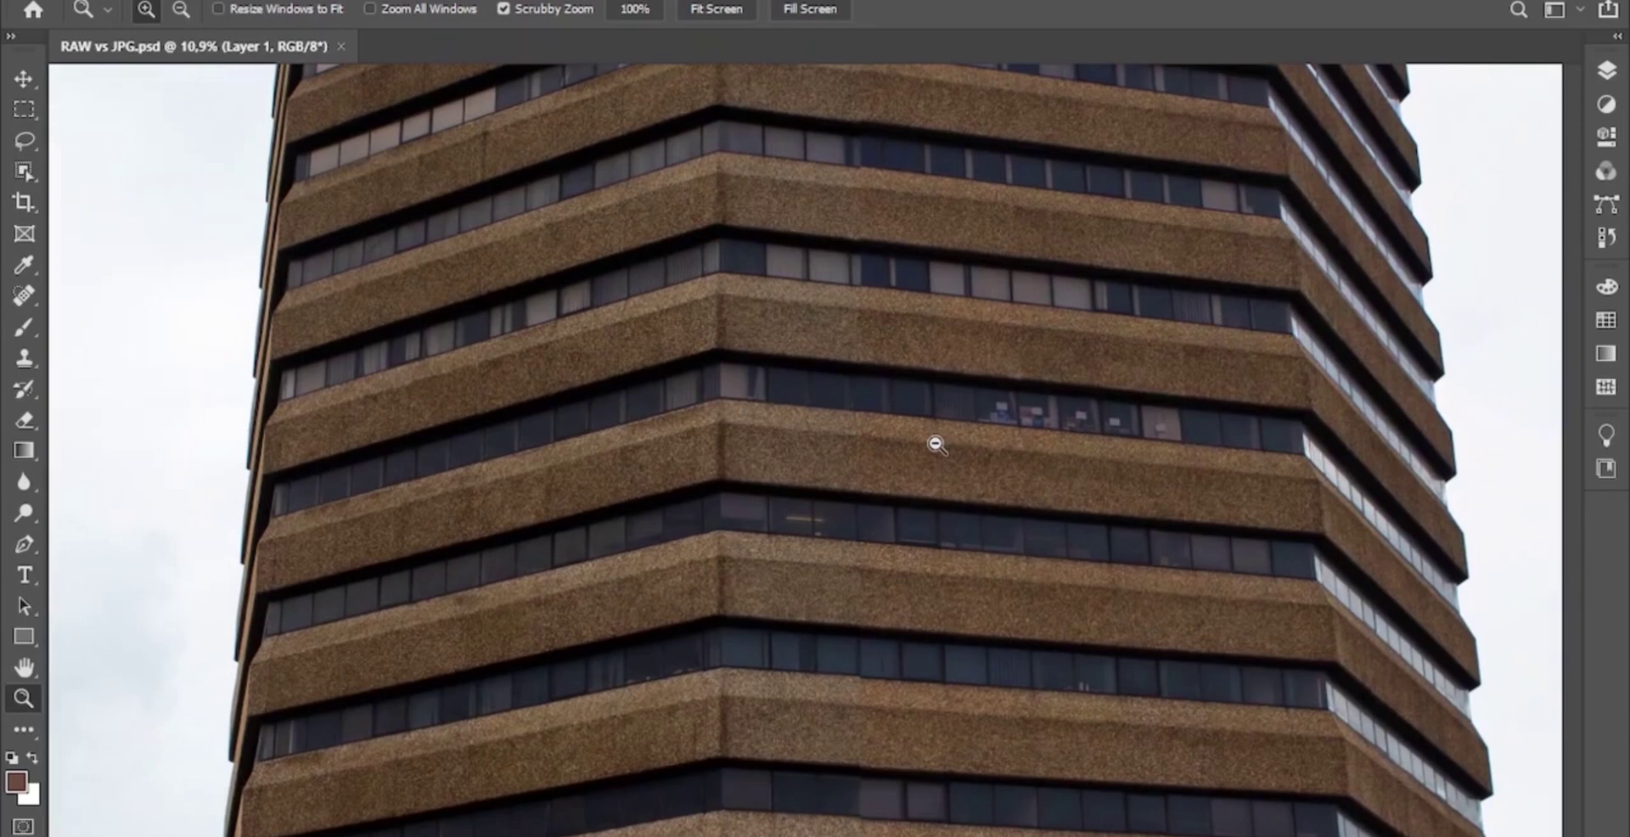
pyautogui.click(728, 10)
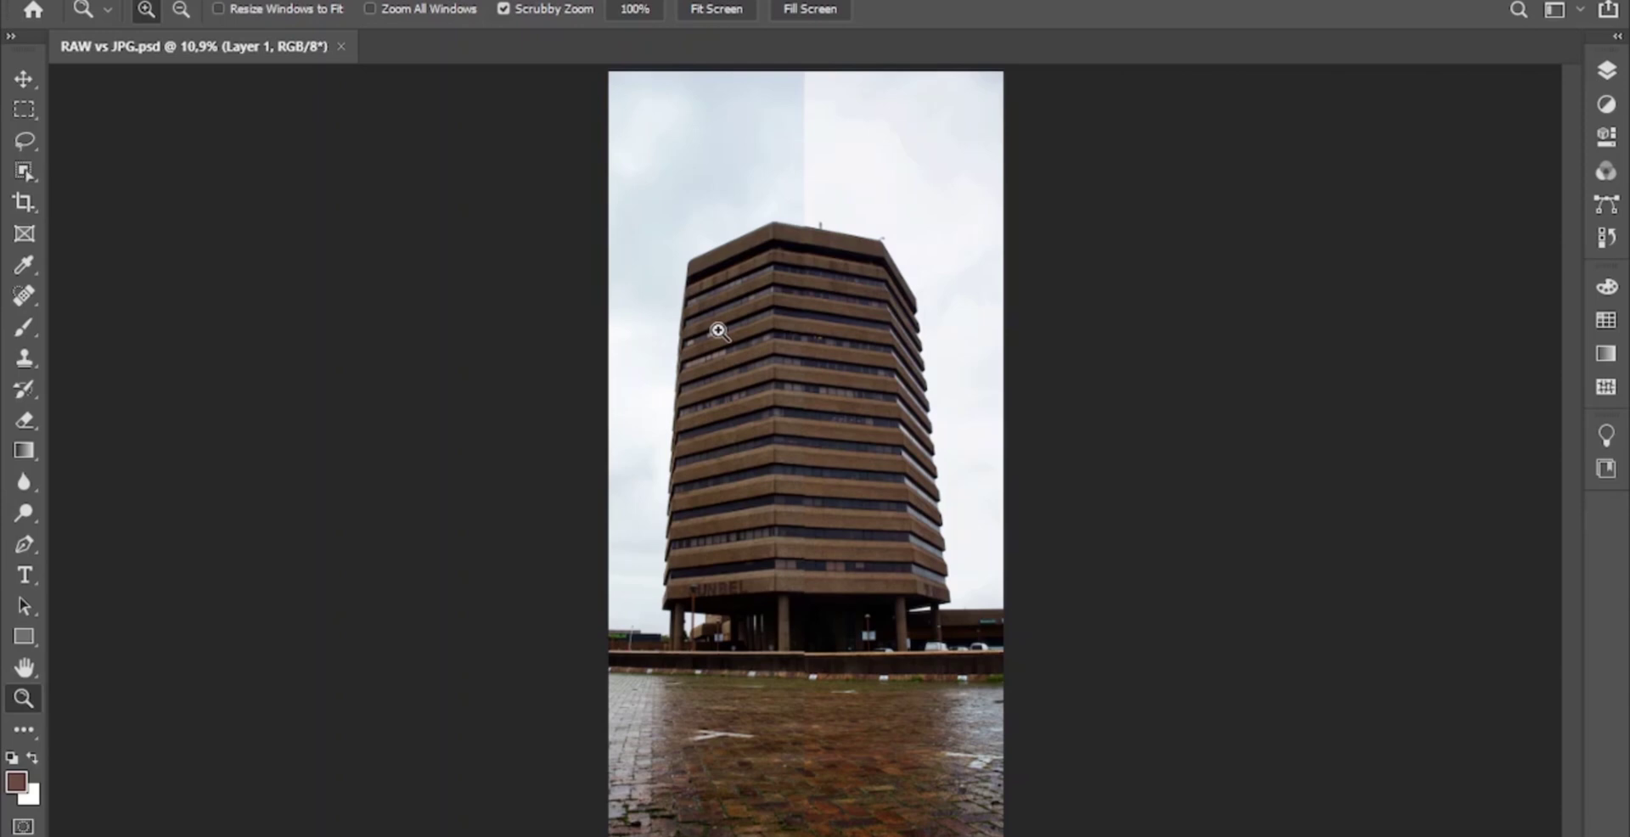
# - Examine the seam between the raw and JPEG versions from the sky and roof down to the building's base and wet paving
pyautogui.moveTo(801, 182); pyautogui.dragTo(905, 251)
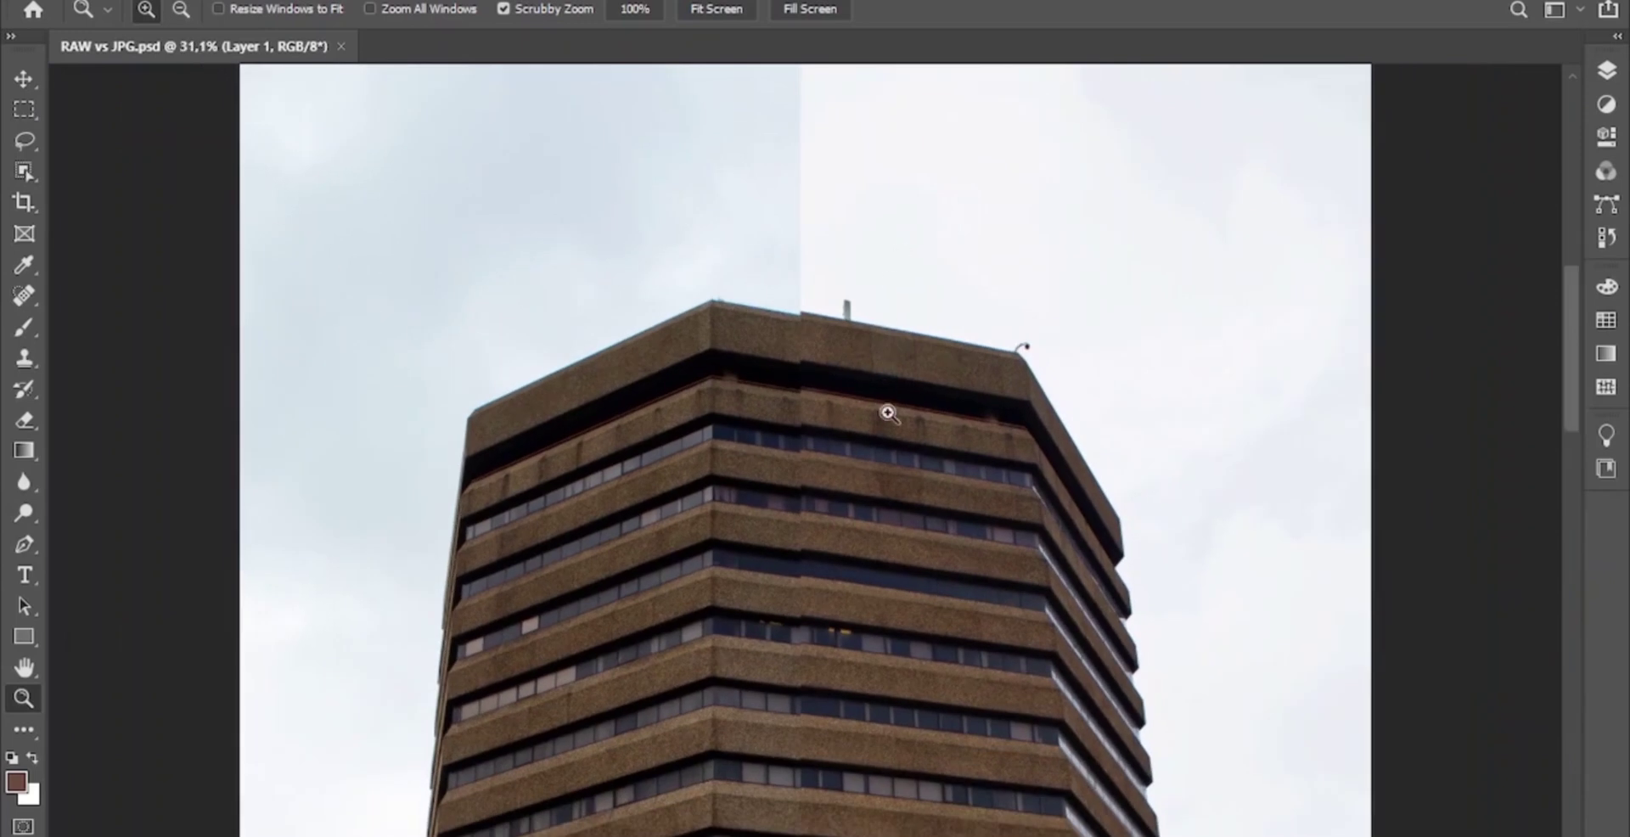
pyautogui.scroll(5, 888, 414)
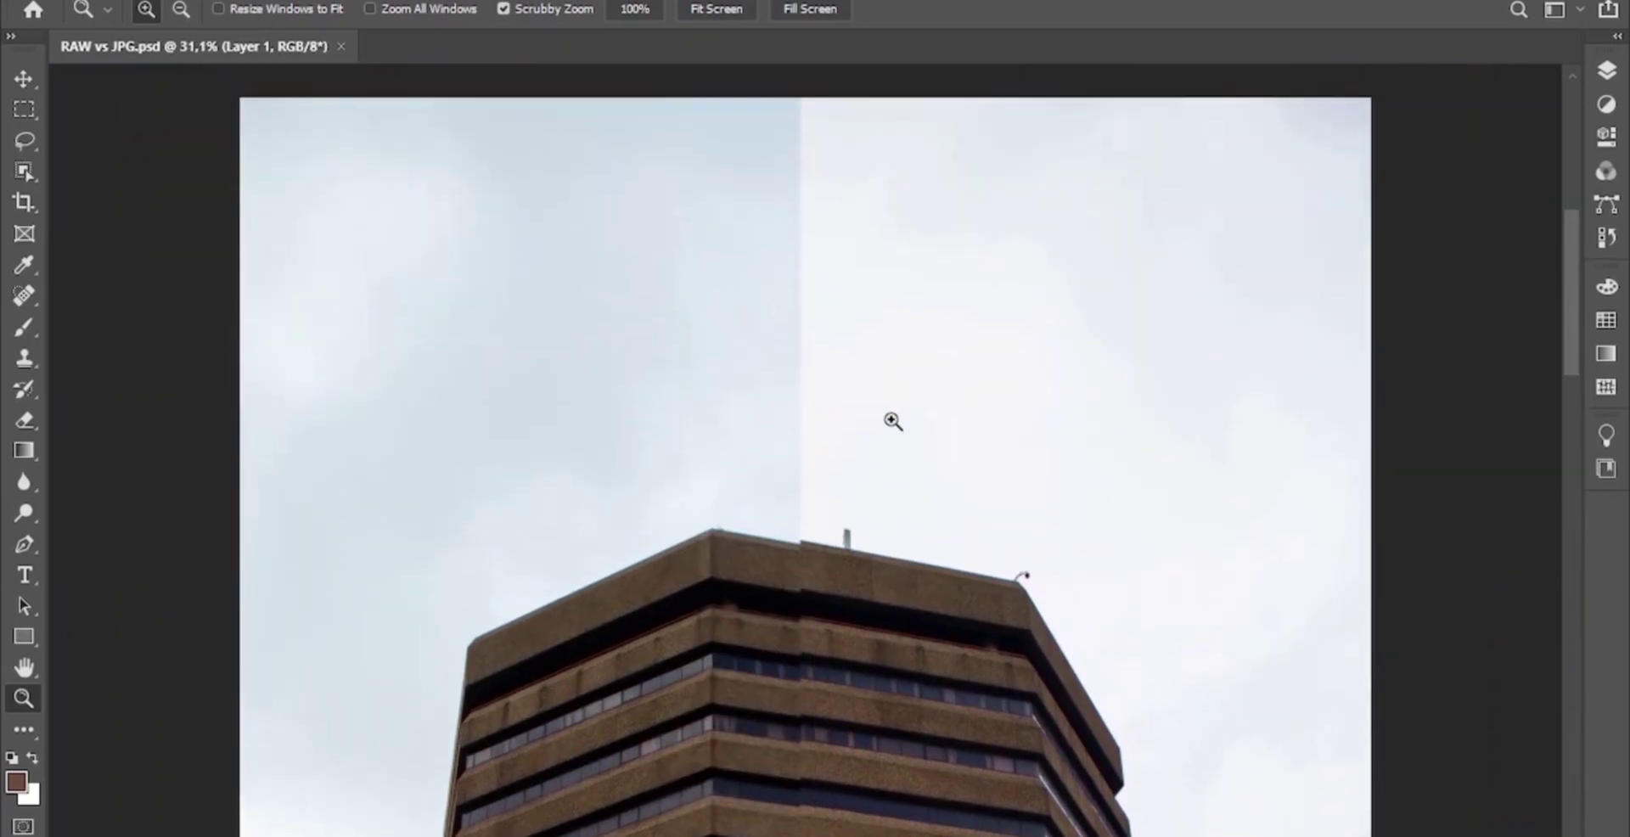
pyautogui.scroll(3, 892, 420)
pyautogui.scroll(-6, 893, 420)
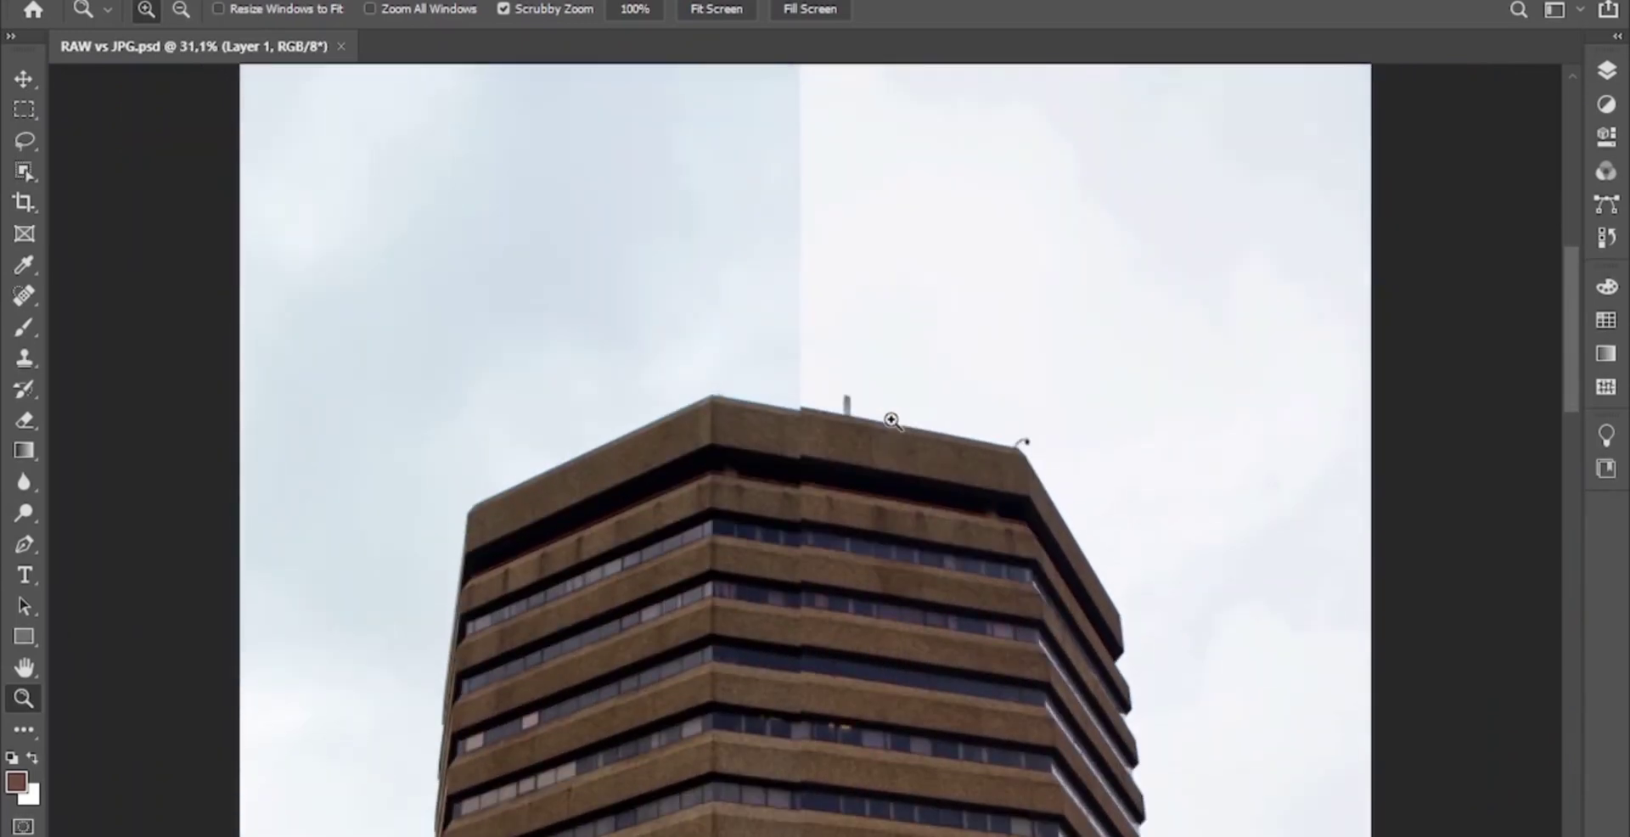
pyautogui.scroll(-10, 892, 420)
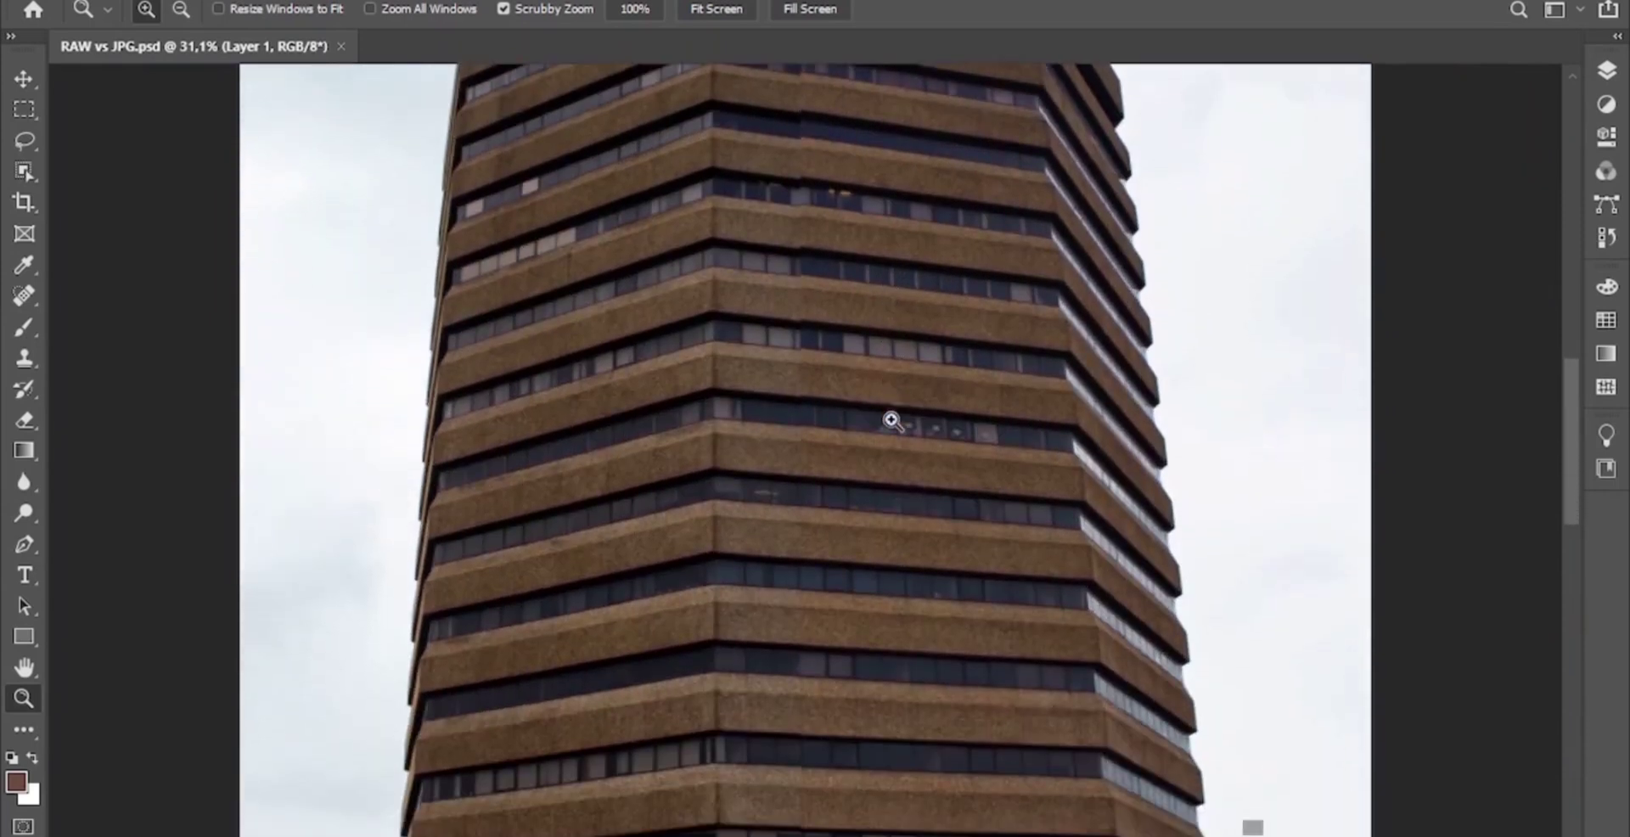
pyautogui.scroll(-10, 891, 421)
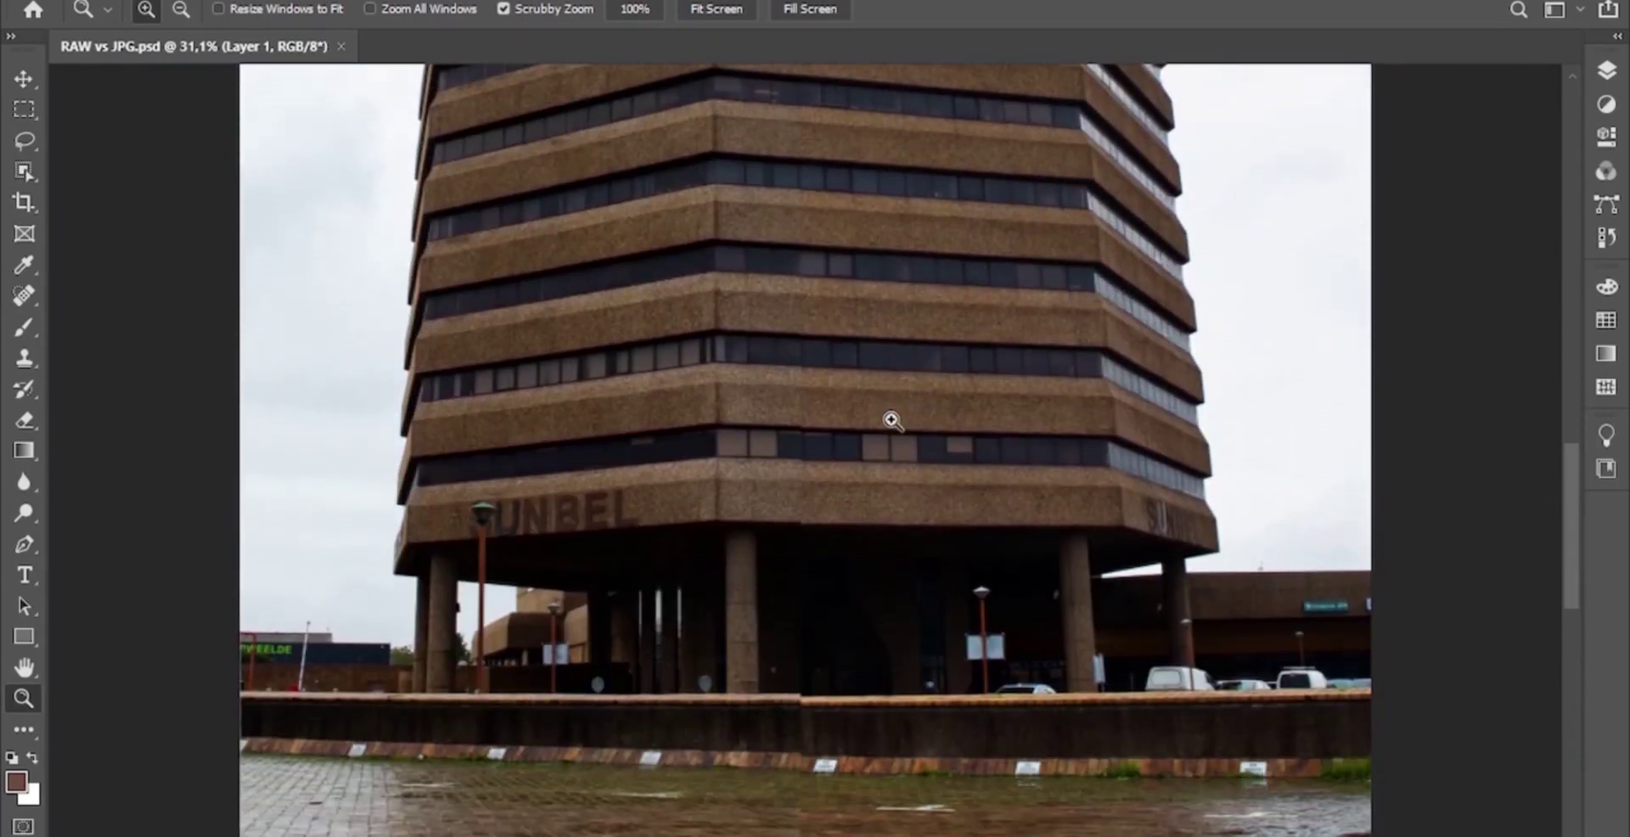
pyautogui.scroll(-4, 892, 421)
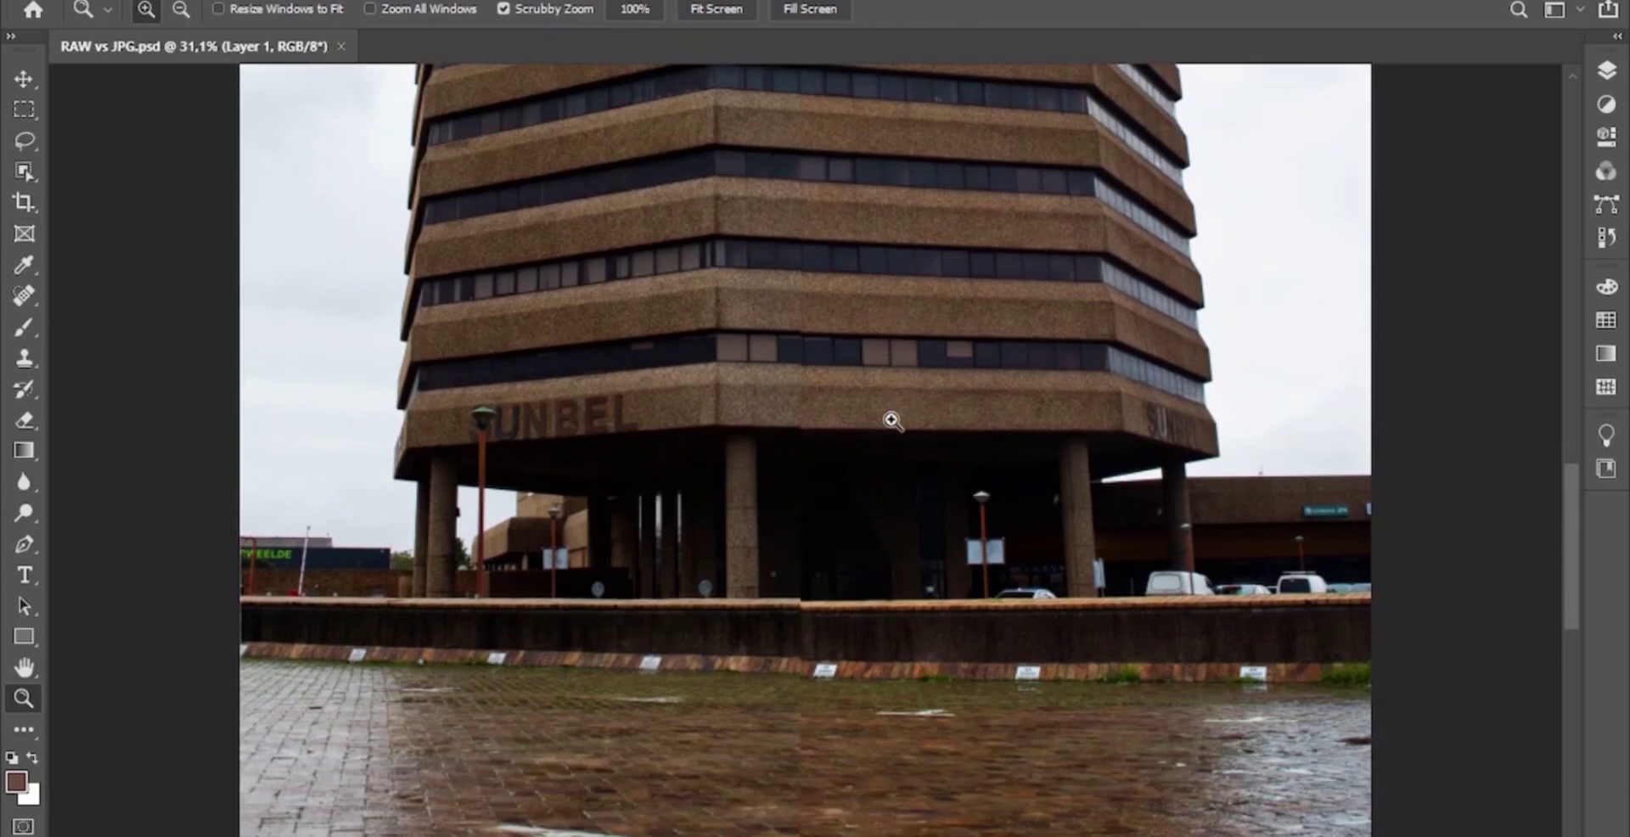